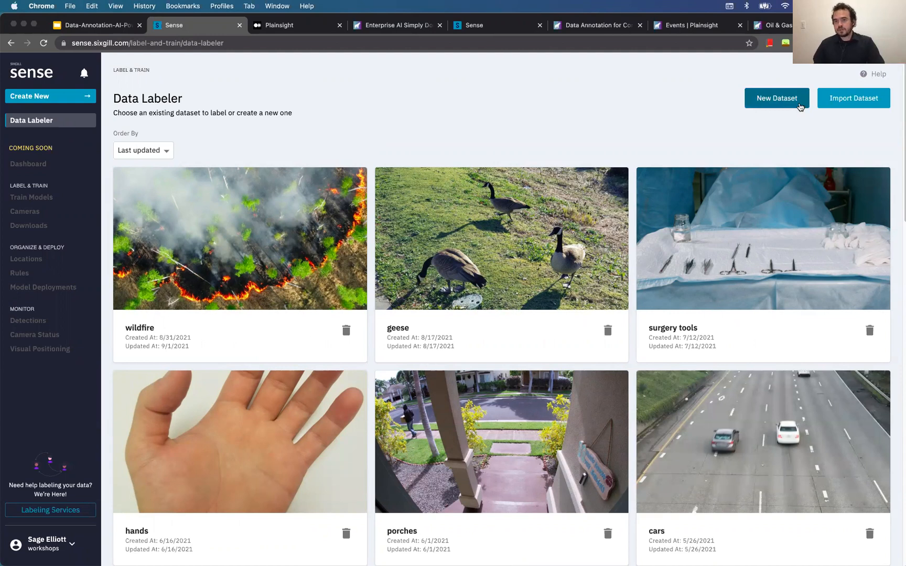
Create a new dataset named 'object detection' and save it to move on to Sources
{"action": "left_click", "coordinate": [791, 104]}
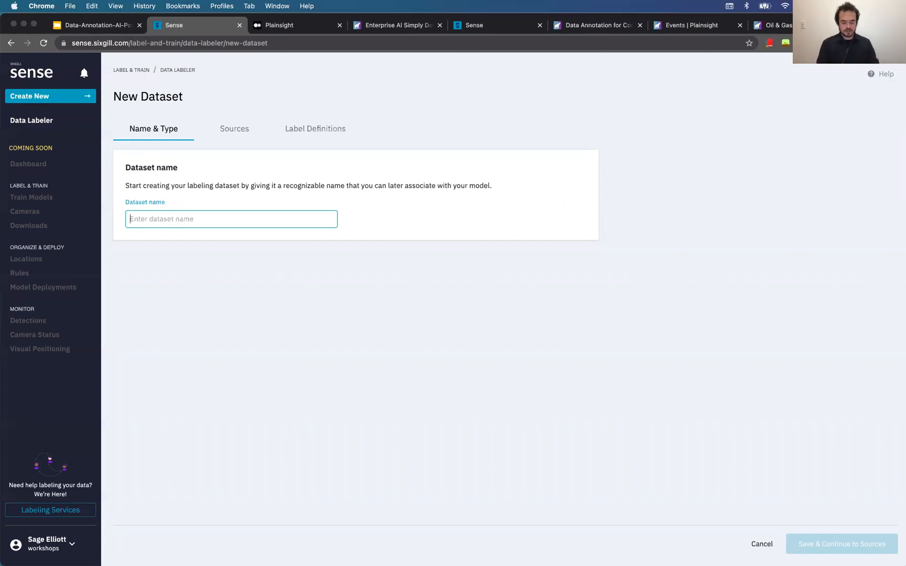
{"action": "type", "text": "object detection"}
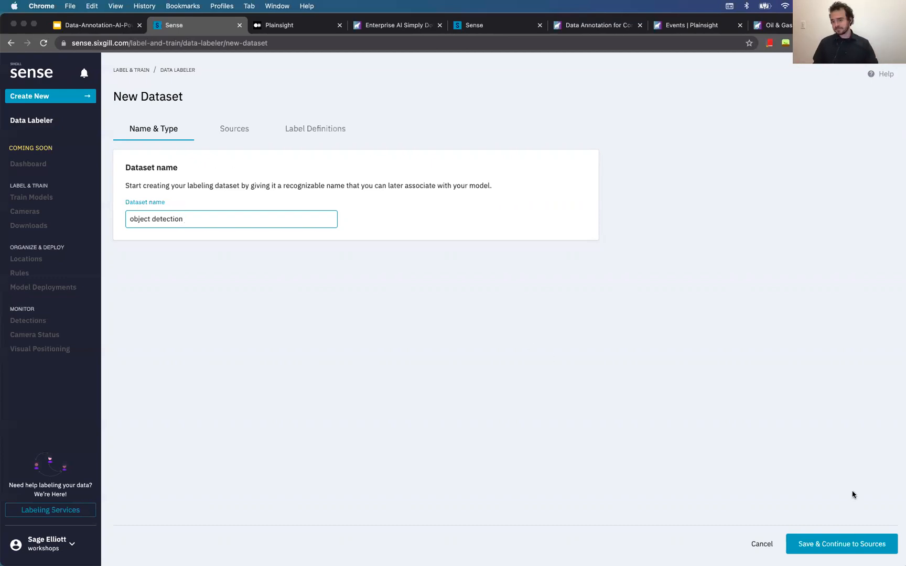
{"action": "left_click", "coordinate": [817, 542]}
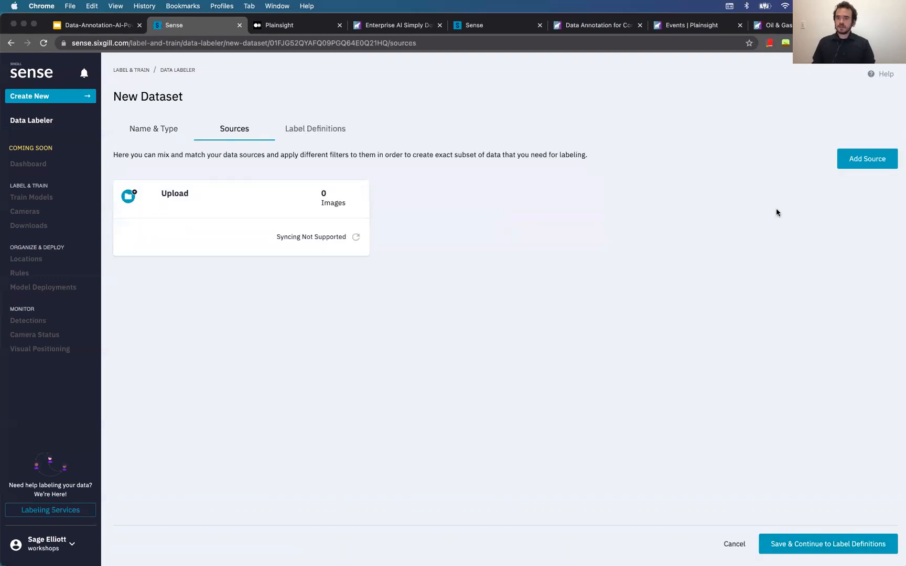
Add an Upload Local Files source and browse to the a_demo_dataset folder
{"action": "left_click", "coordinate": [879, 161]}
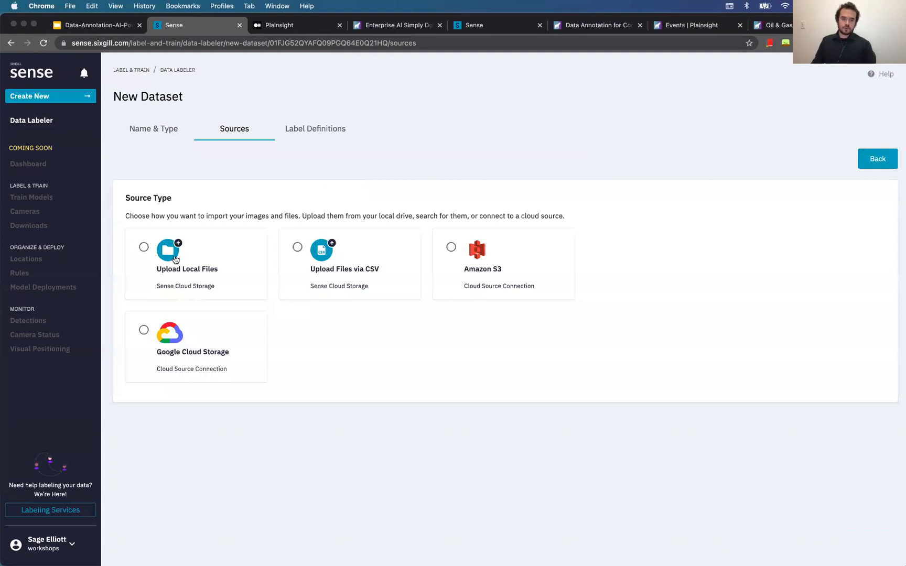
{"action": "left_click", "coordinate": [175, 259]}
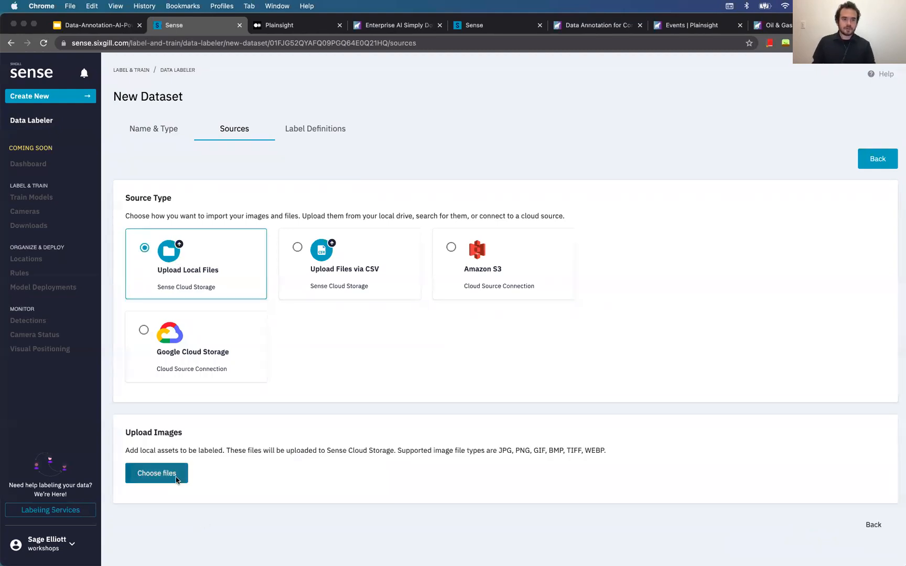
{"action": "left_click", "coordinate": [177, 479]}
{"action": "left_click", "coordinate": [465, 193]}
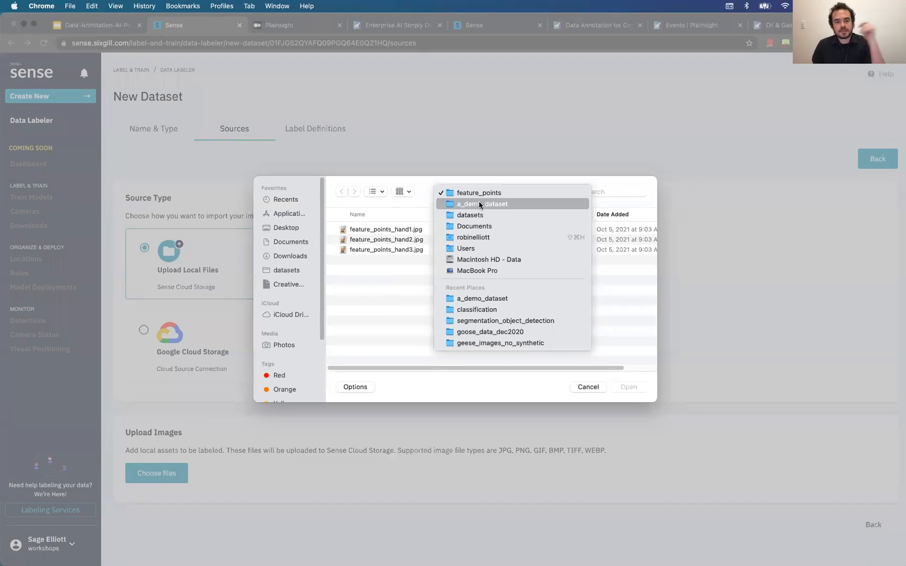
{"action": "left_click", "coordinate": [499, 204]}
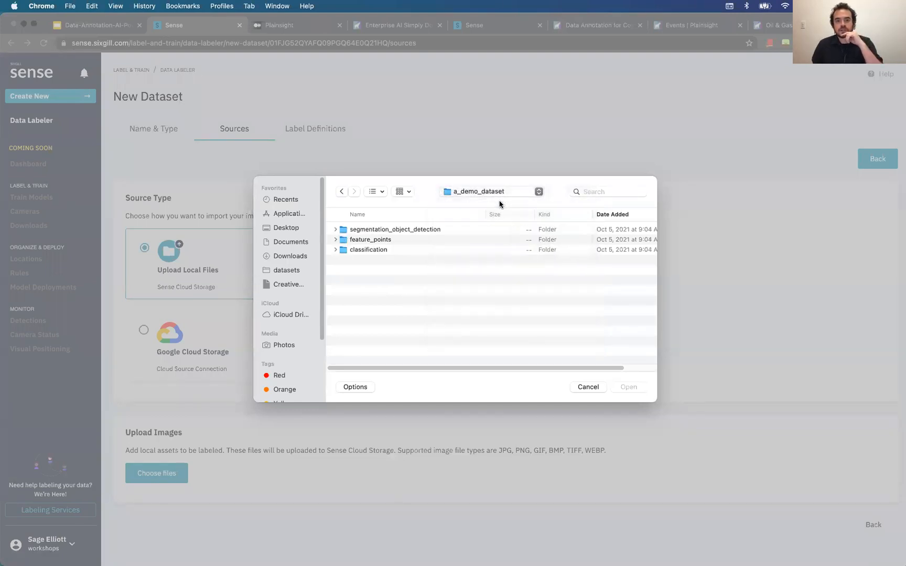
Select car48.jpg through cup2.jpg in segmentation_object_detection and upload them
{"action": "left_click", "coordinate": [335, 229]}
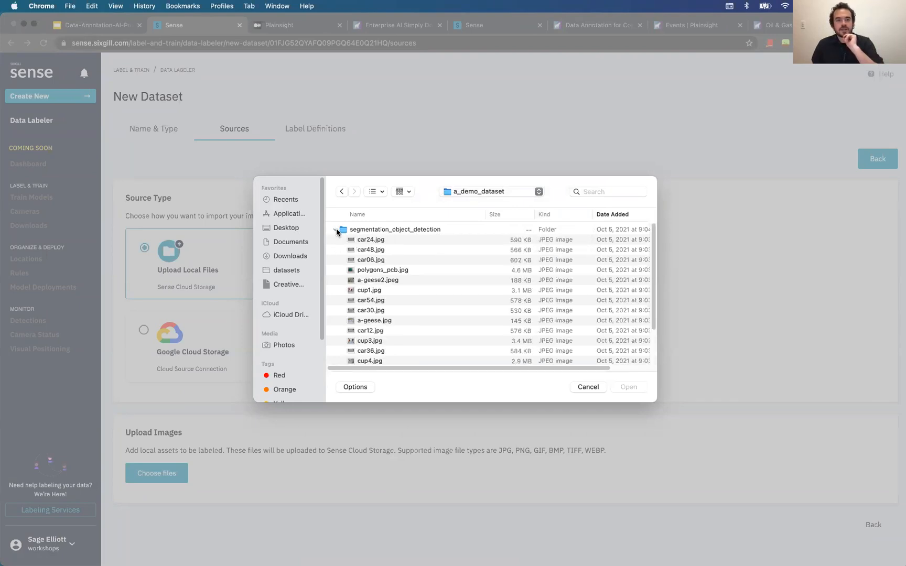
{"action": "left_click", "coordinate": [395, 247]}
{"action": "scroll", "coordinate": [408, 293], "scroll_direction": "down", "scroll_amount": 3}
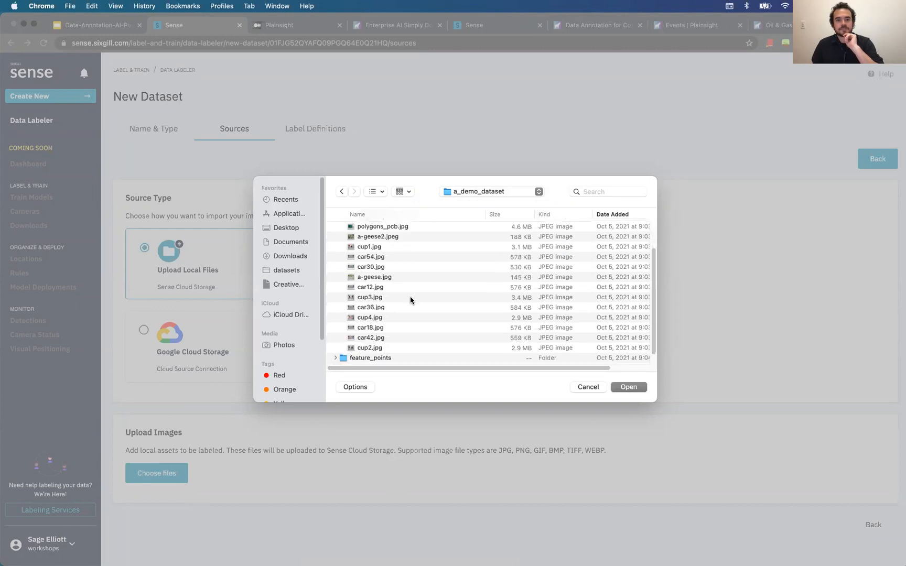
{"action": "left_click", "coordinate": [408, 343], "text": "shift"}
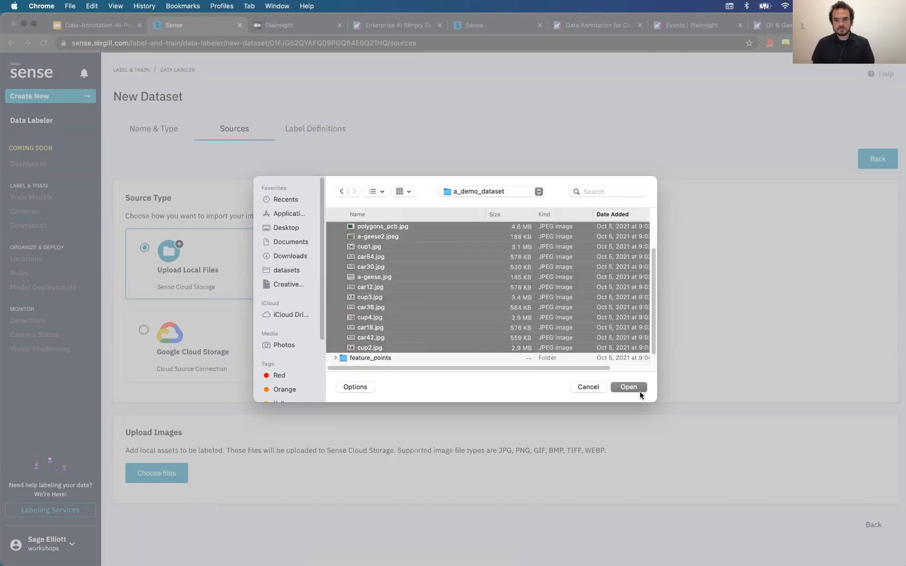
{"action": "left_click", "coordinate": [629, 387]}
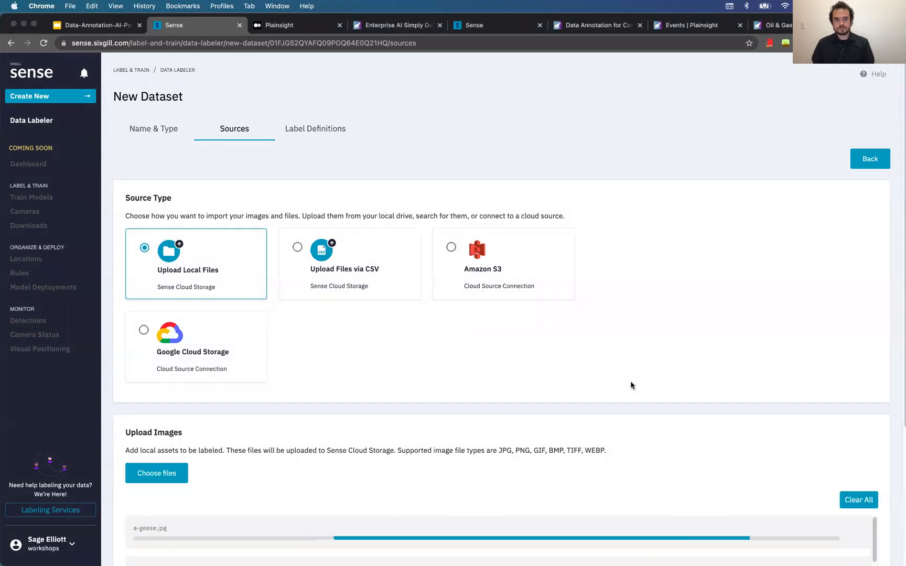
{"action": "scroll", "coordinate": [631, 382], "scroll_direction": "down", "scroll_amount": 4}
{"action": "scroll", "coordinate": [608, 404], "scroll_direction": "up", "scroll_amount": 1}
{"action": "scroll", "coordinate": [562, 455], "scroll_direction": "down", "scroll_amount": 5}
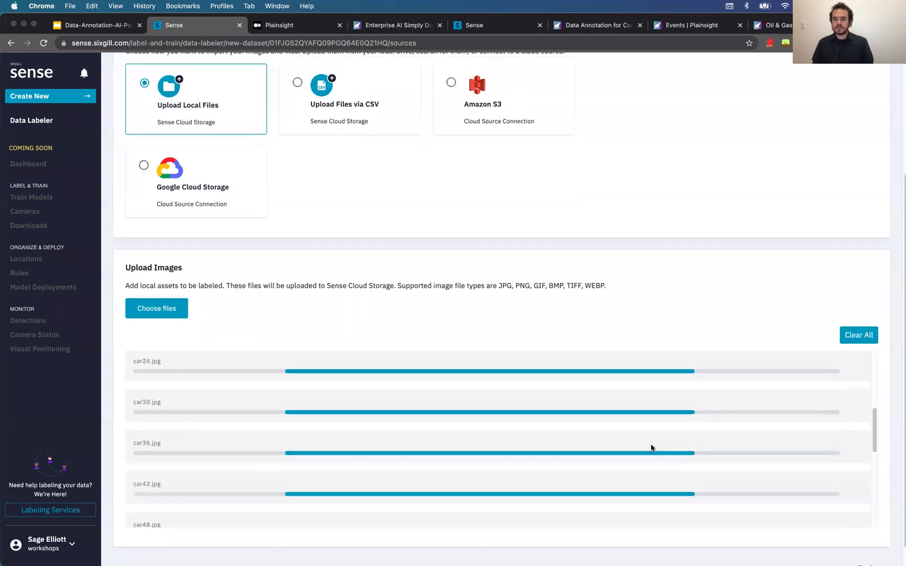
{"action": "scroll", "coordinate": [651, 447], "scroll_direction": "up", "scroll_amount": 5}
{"action": "scroll", "coordinate": [576, 301], "scroll_direction": "up", "scroll_amount": 3}
{"action": "scroll", "coordinate": [576, 301], "scroll_direction": "down", "scroll_amount": 3}
{"action": "scroll", "coordinate": [574, 302], "scroll_direction": "up", "scroll_amount": 1}
{"action": "scroll", "coordinate": [575, 301], "scroll_direction": "up", "scroll_amount": 5}
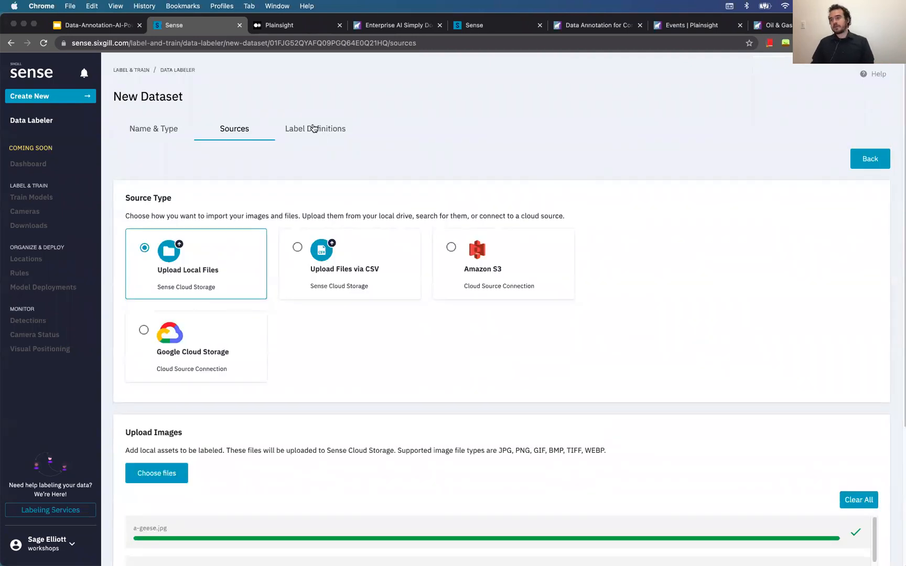
In Label Definitions, save a Rectangle label named 'goose' with colour #0034f2
{"action": "left_click", "coordinate": [311, 128]}
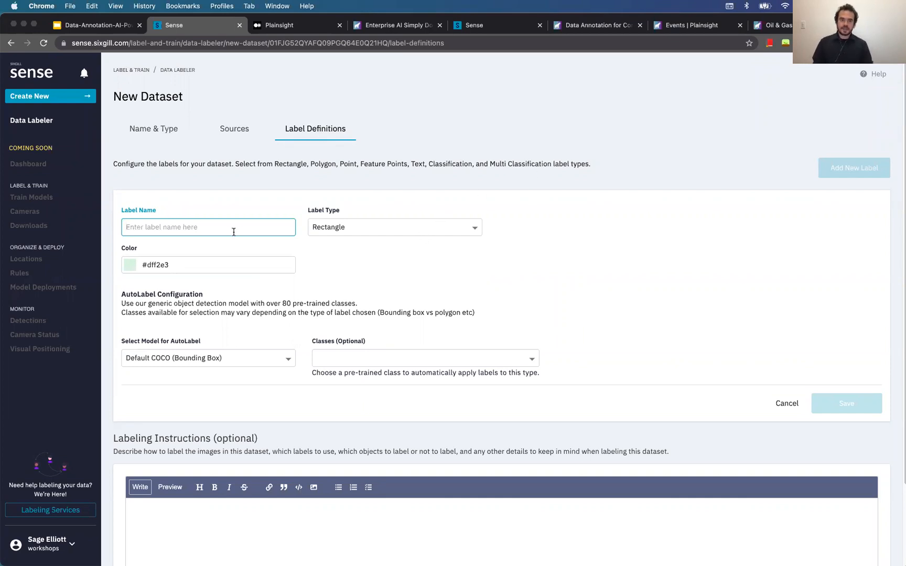
{"action": "type", "text": "goose"}
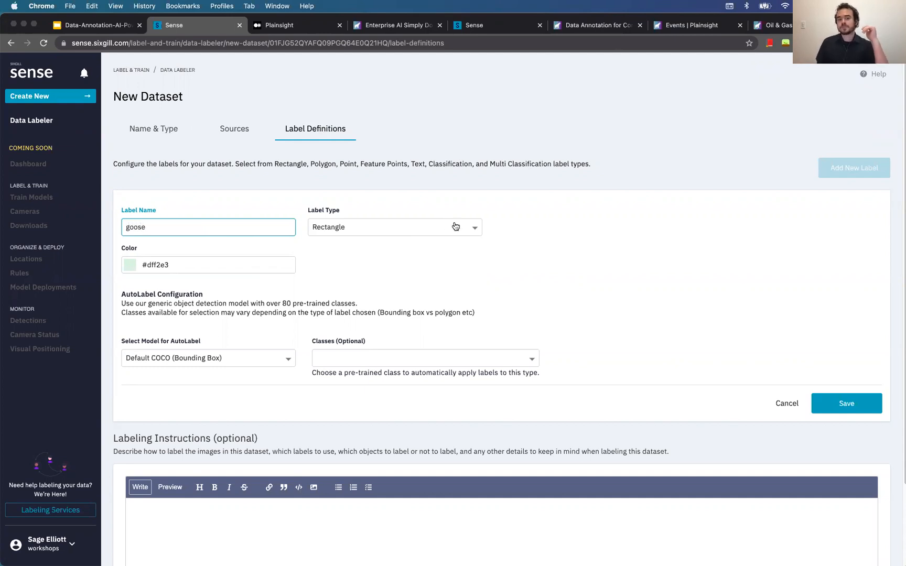
{"action": "left_click", "coordinate": [396, 233]}
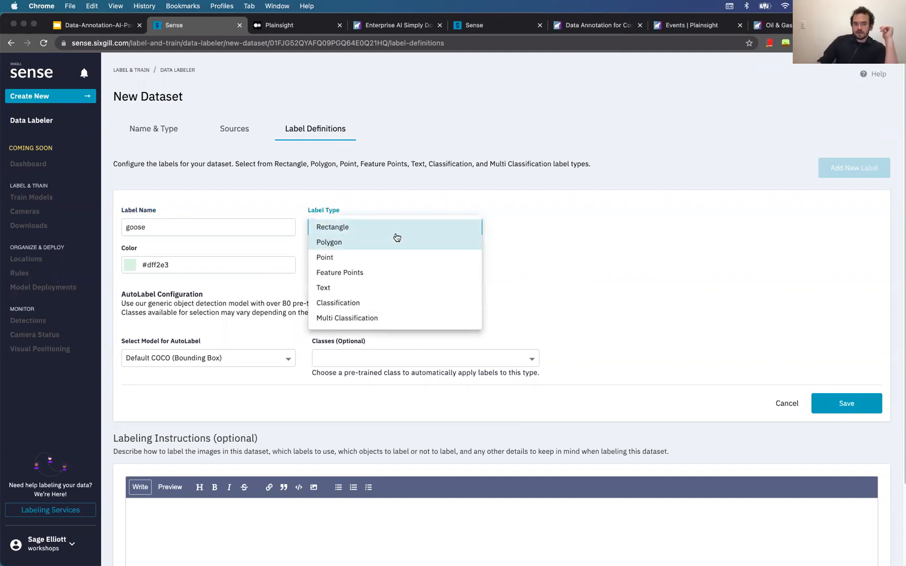
{"action": "left_click", "coordinate": [534, 243]}
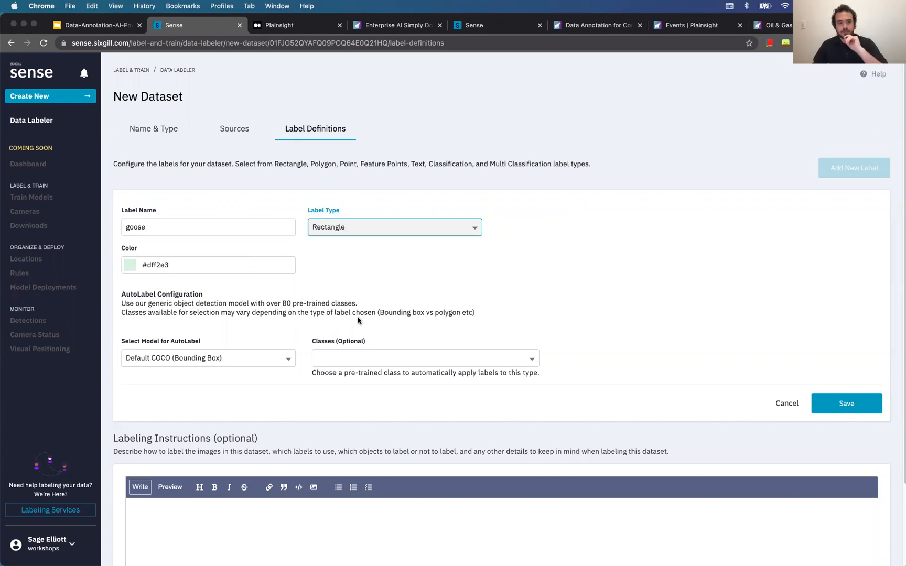
{"action": "left_click", "coordinate": [188, 264]}
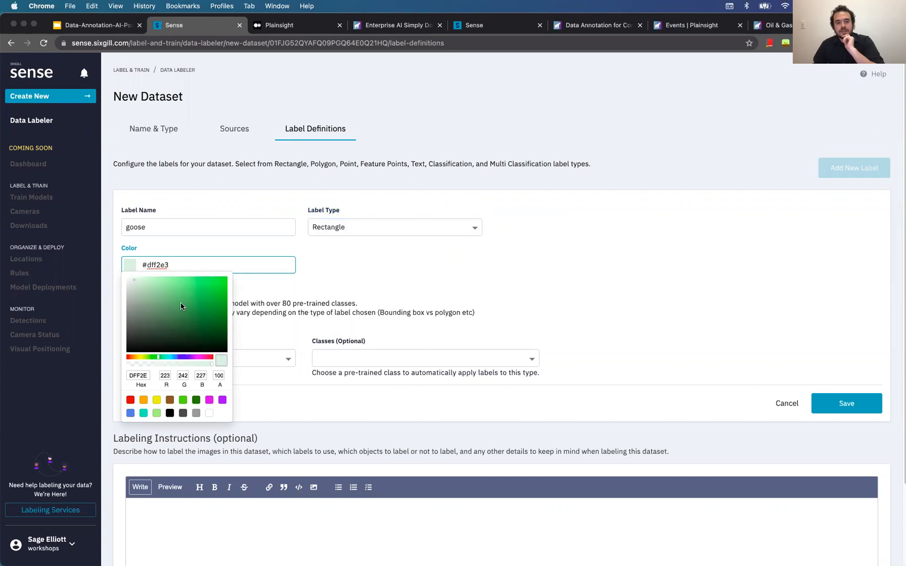
{"action": "left_click", "coordinate": [181, 357]}
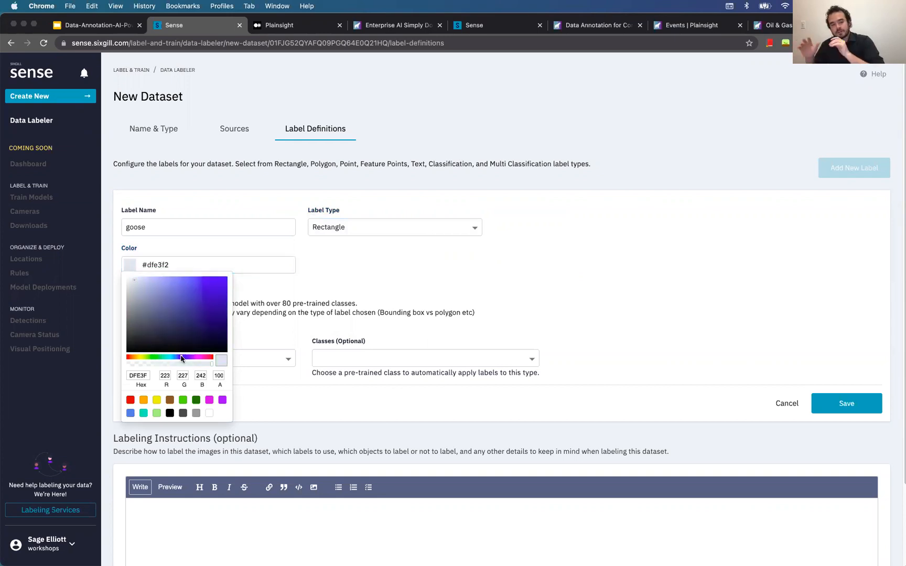
{"action": "left_click_drag", "start_coordinate": [196, 315], "coordinate": [247, 287]}
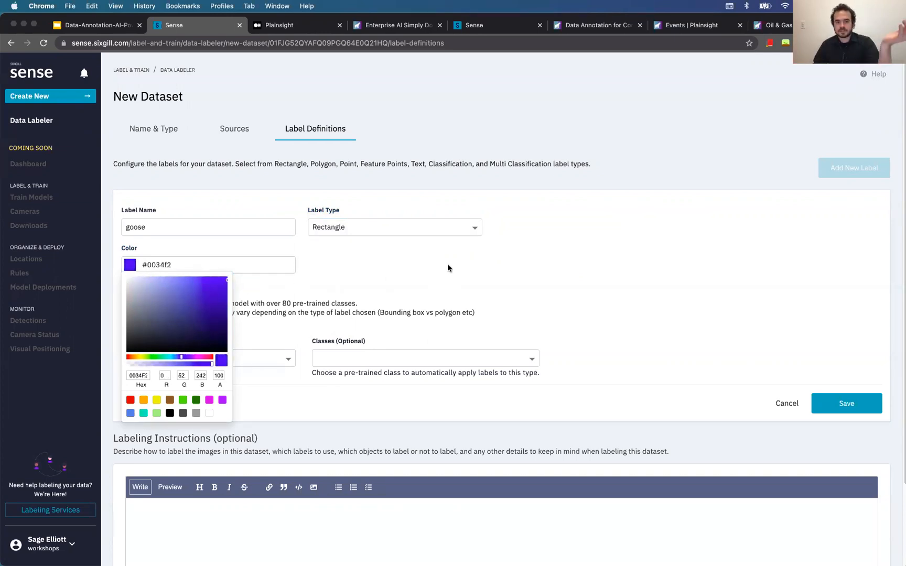
{"action": "left_click", "coordinate": [266, 313]}
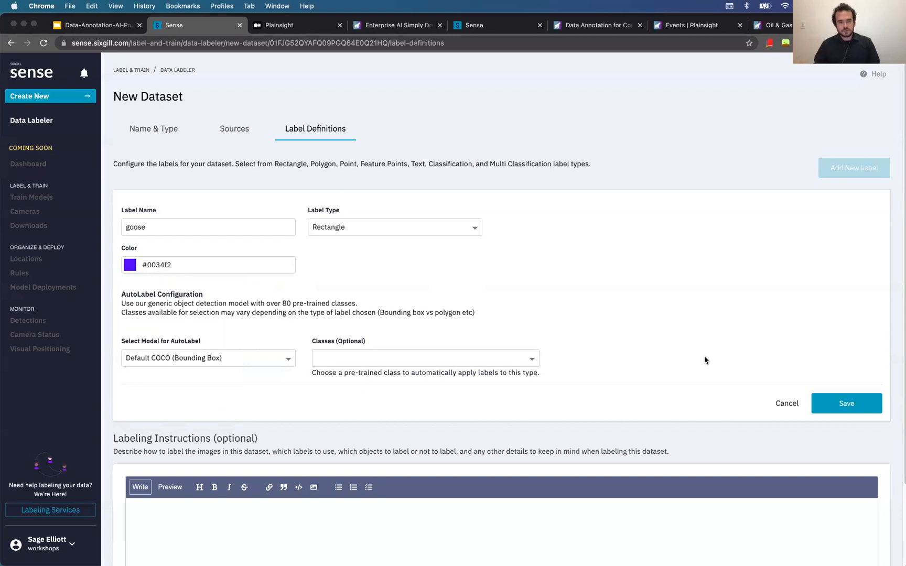
{"action": "left_click", "coordinate": [868, 409]}
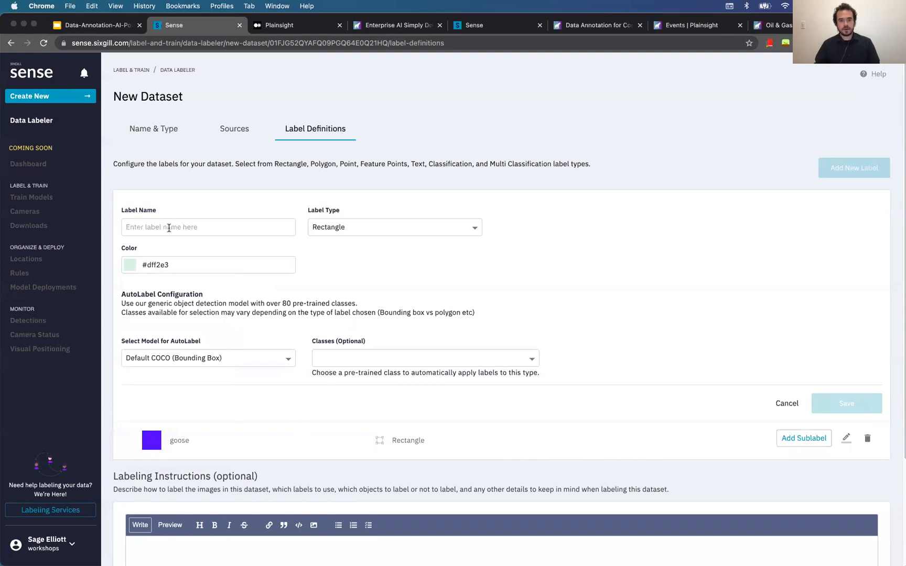
Save a pink (#f800ae) Polygon label named 'goose polygon'
{"action": "left_click", "coordinate": [151, 231]}
{"action": "type", "text": "goose "}
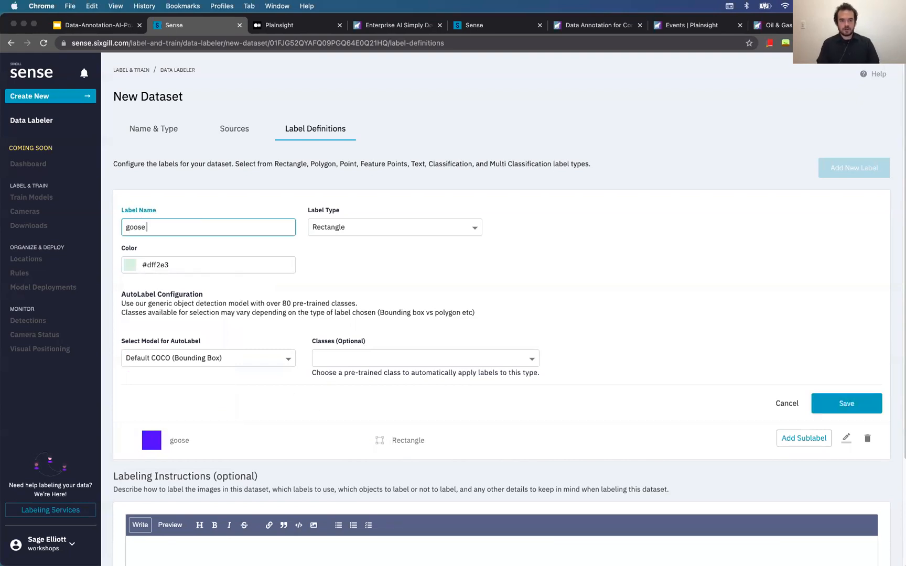
{"action": "type", "text": "polygon"}
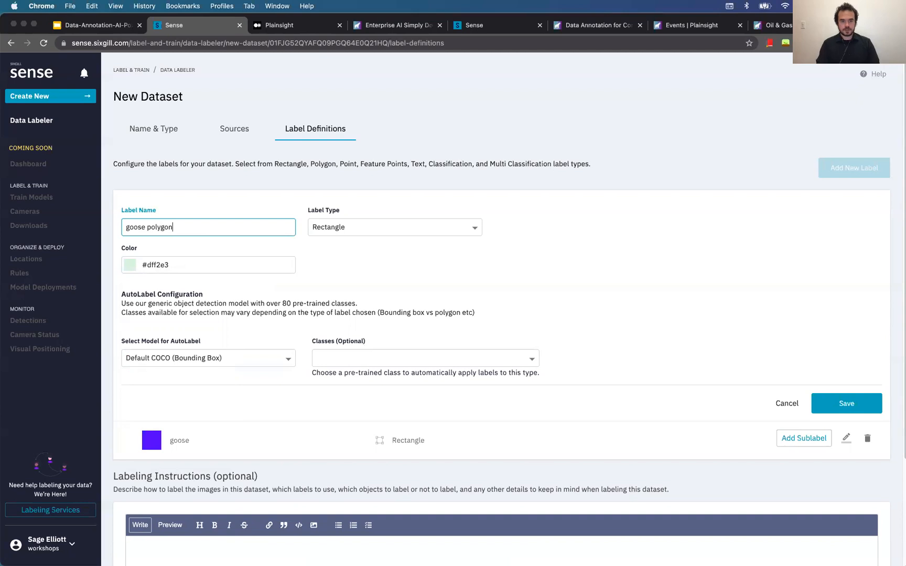
{"action": "left_click", "coordinate": [351, 237]}
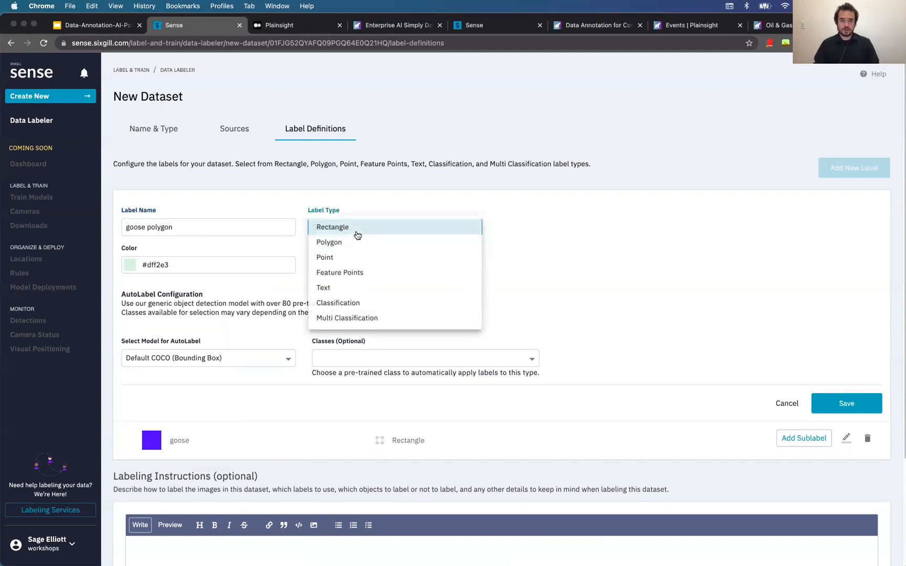
{"action": "left_click", "coordinate": [378, 248]}
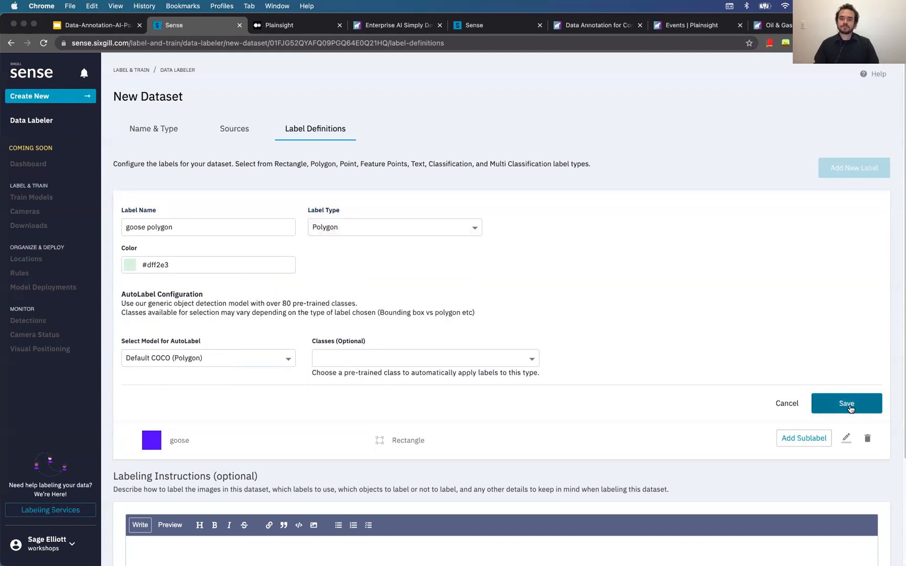
{"action": "left_click", "coordinate": [217, 262]}
{"action": "left_click", "coordinate": [182, 319]}
{"action": "left_click", "coordinate": [211, 303]}
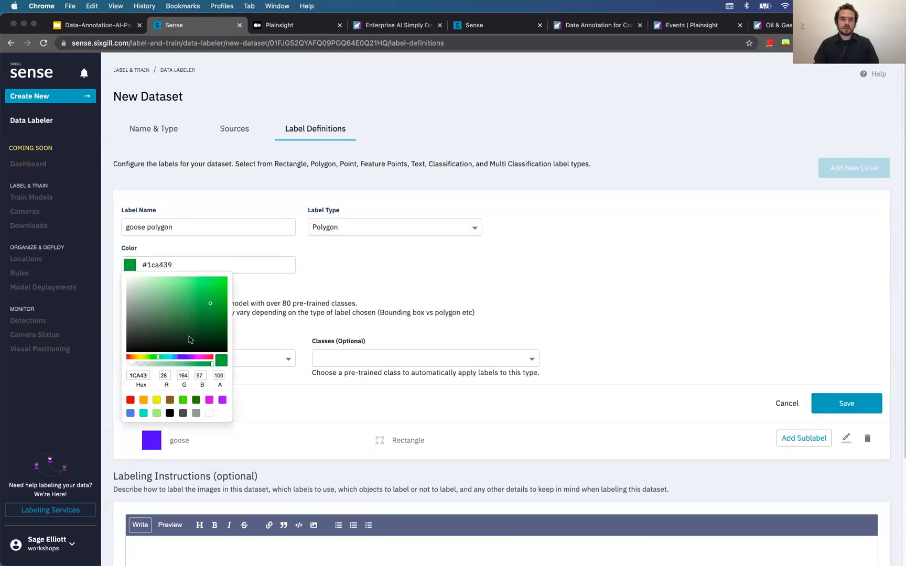
{"action": "left_click_drag", "start_coordinate": [185, 358], "coordinate": [204, 357]}
{"action": "left_click_drag", "start_coordinate": [219, 289], "coordinate": [230, 279]}
{"action": "left_click", "coordinate": [576, 296]}
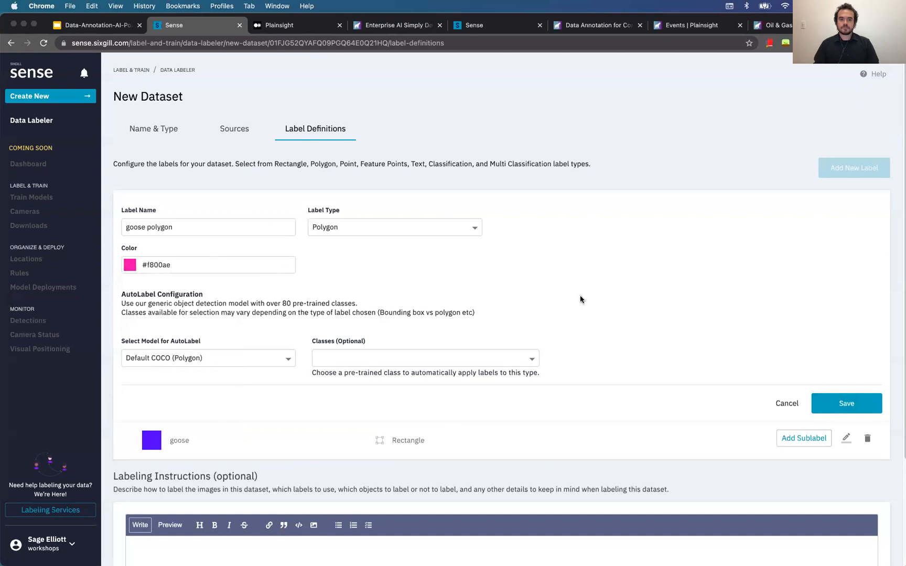
{"action": "left_click", "coordinate": [852, 404]}
Save a Polygon label named 'car'
{"action": "left_click", "coordinate": [217, 228]}
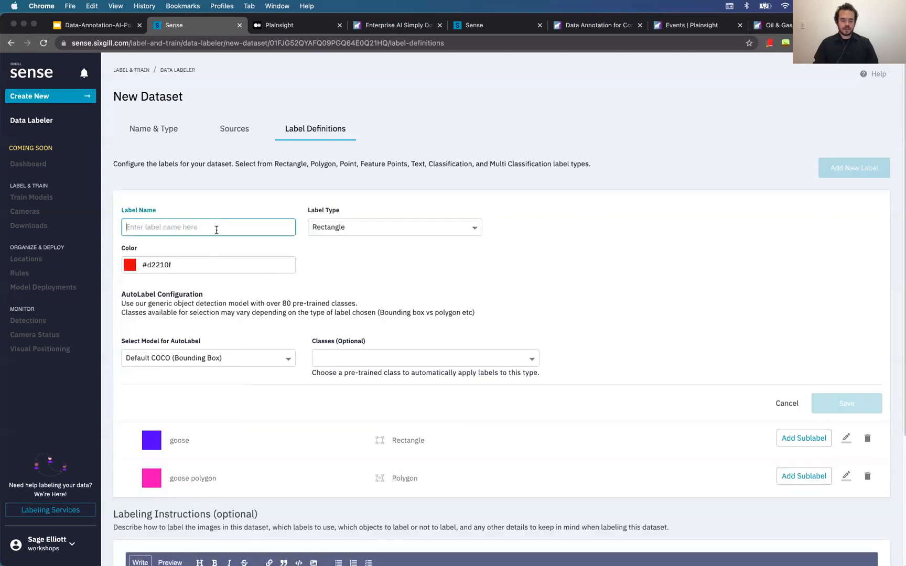
{"action": "type", "text": "car"}
{"action": "left_click", "coordinate": [363, 231]}
{"action": "left_click", "coordinate": [368, 242]}
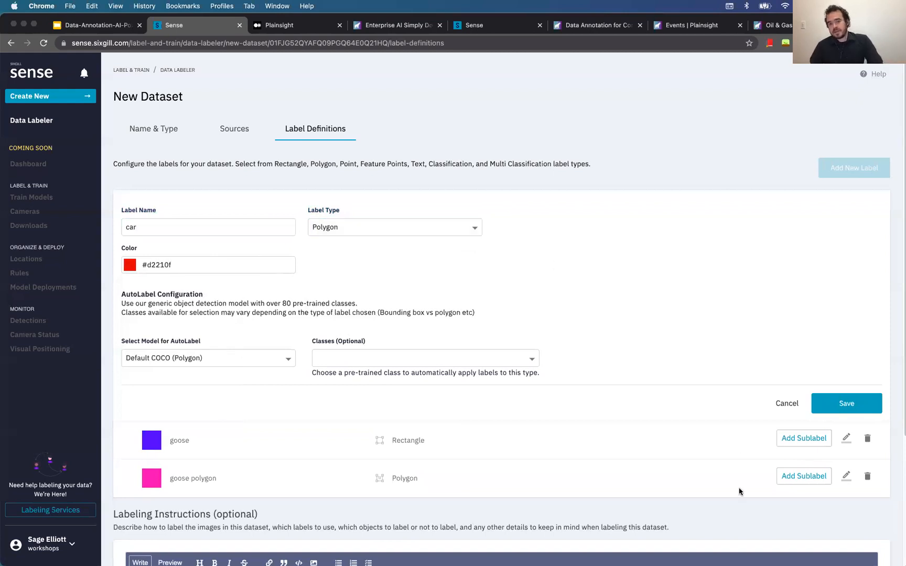
{"action": "left_click", "coordinate": [853, 412]}
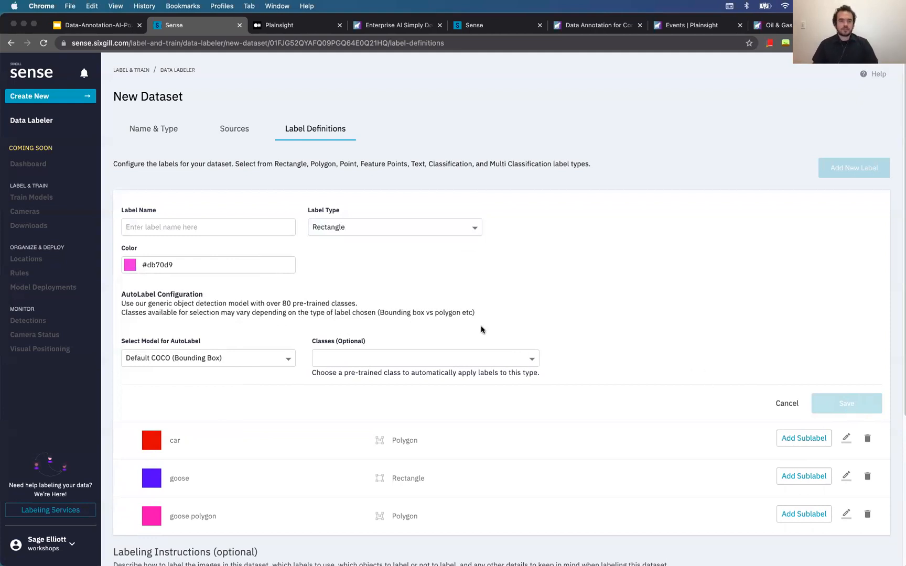
Save a Polygon label named 'cup' and scroll down the label list
{"action": "left_click", "coordinate": [226, 233]}
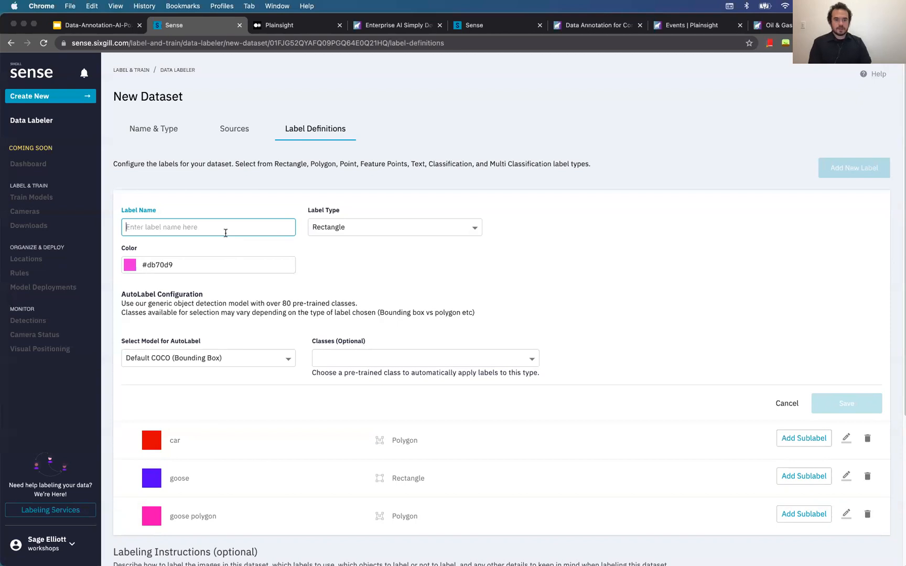
{"action": "type", "text": "cup"}
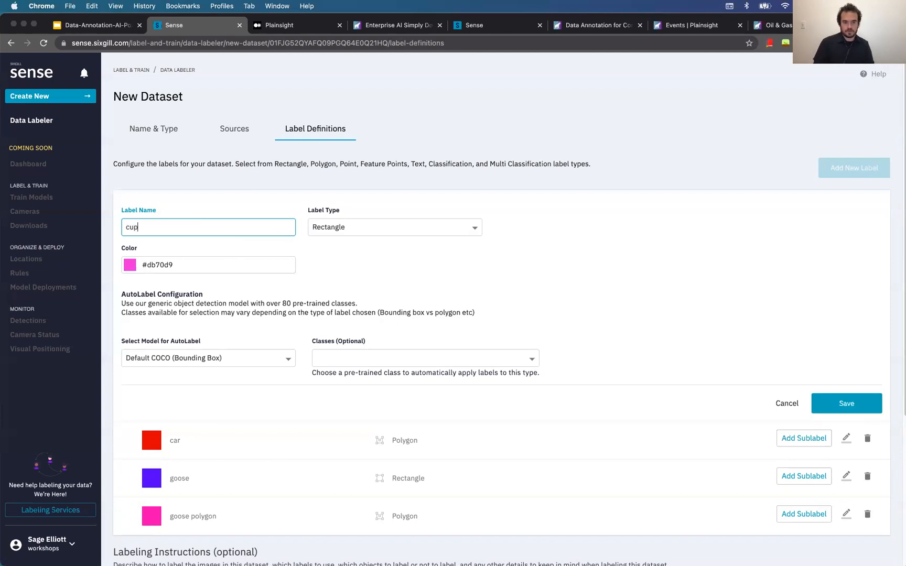
{"action": "type", "text": "s"}
{"action": "key", "text": "BackSpace"}
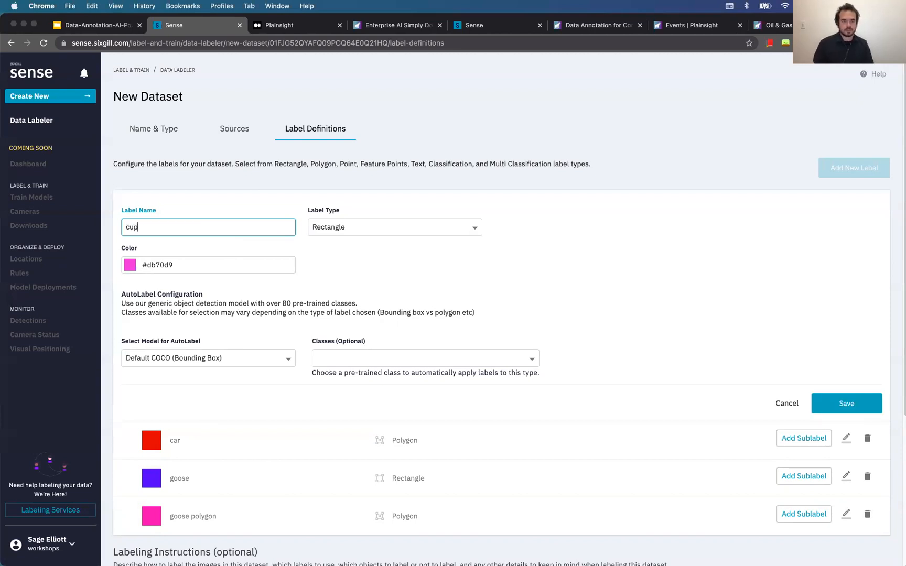
{"action": "left_click", "coordinate": [390, 231]}
{"action": "left_click", "coordinate": [386, 244]}
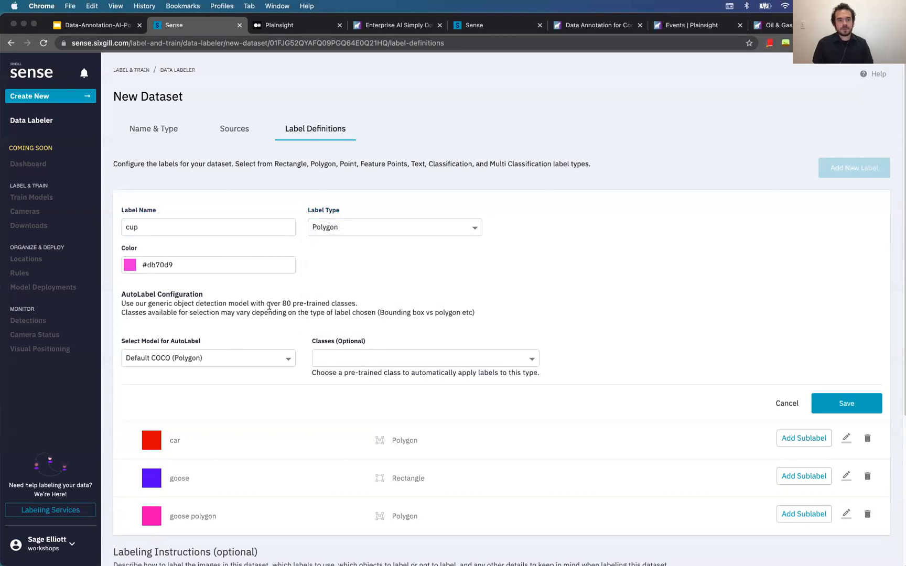
{"action": "left_click", "coordinate": [836, 405]}
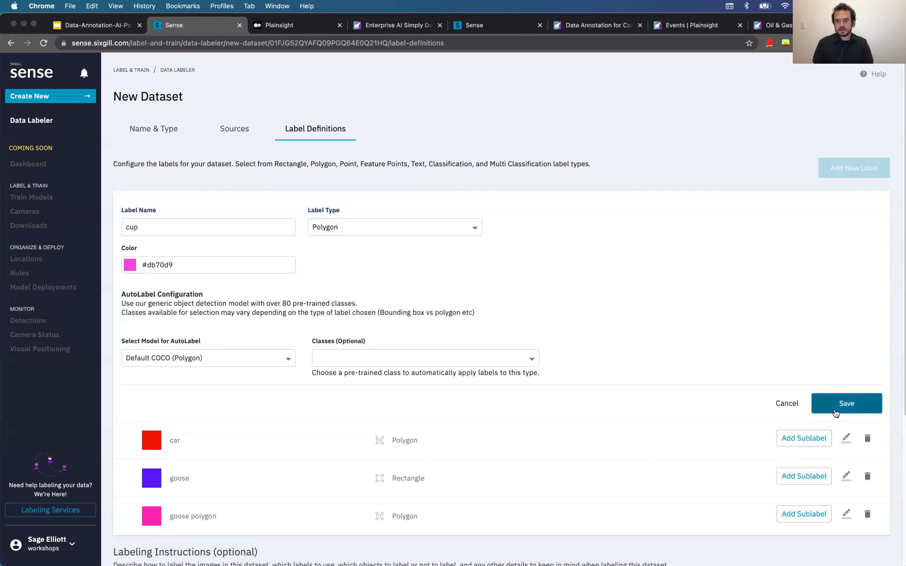
{"action": "scroll", "coordinate": [501, 384], "scroll_direction": "down", "scroll_amount": 3}
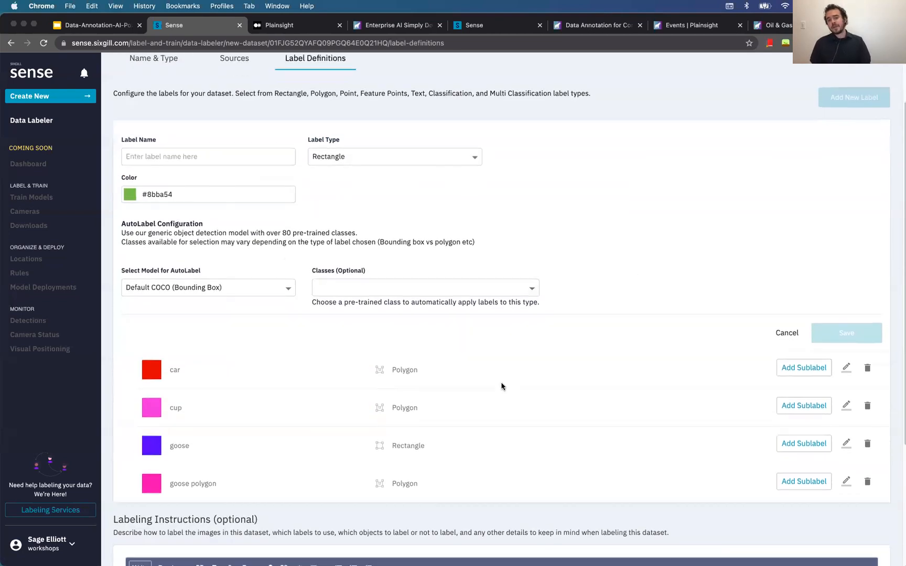
{"action": "scroll", "coordinate": [475, 401], "scroll_direction": "down", "scroll_amount": 5}
{"action": "left_click", "coordinate": [491, 437]}
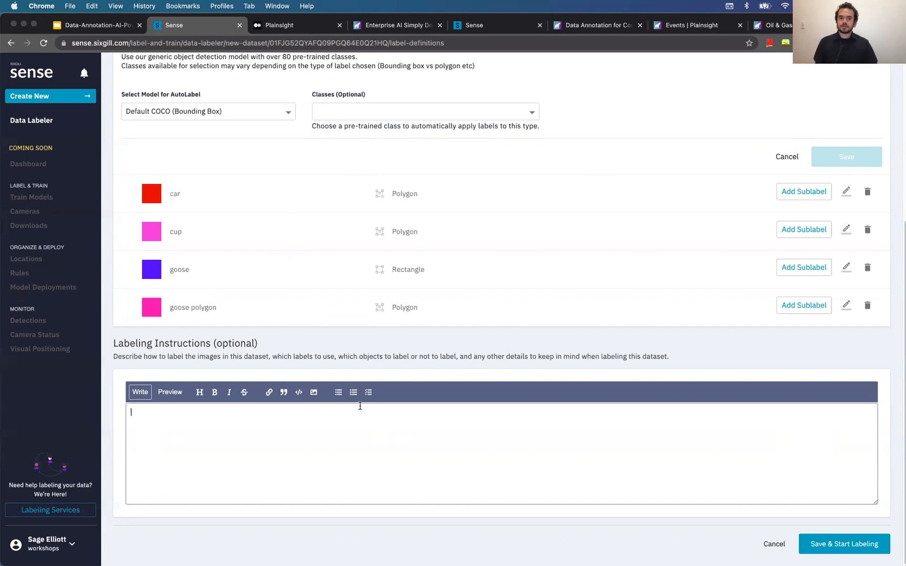
{"action": "right_click", "coordinate": [363, 436]}
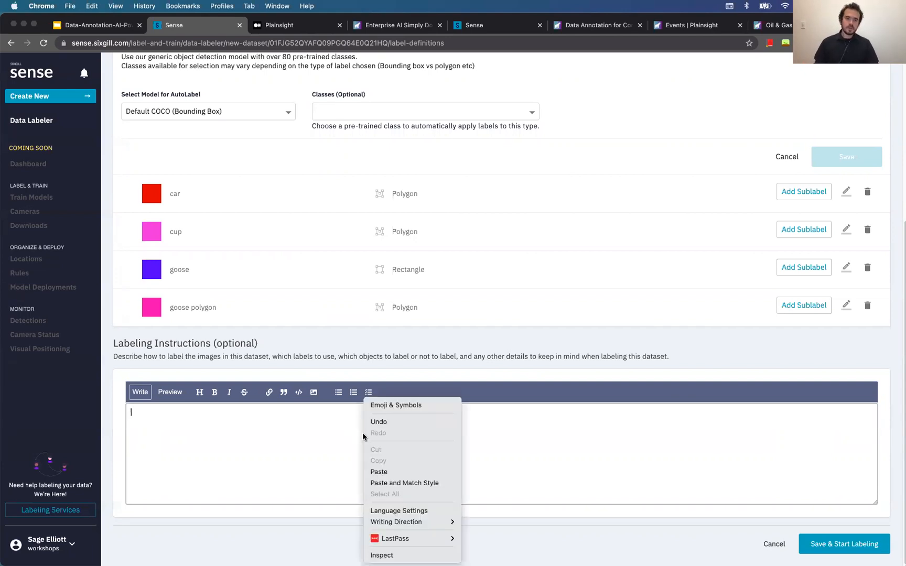
{"action": "left_click", "coordinate": [278, 436]}
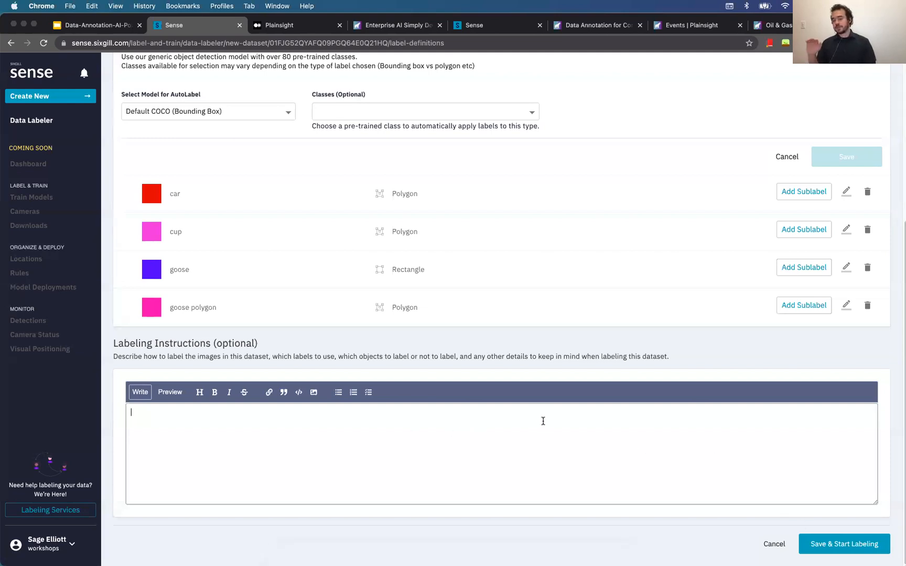
Save the labels, start labeling, and zoom and pan the first goose photo
{"action": "left_click", "coordinate": [827, 545]}
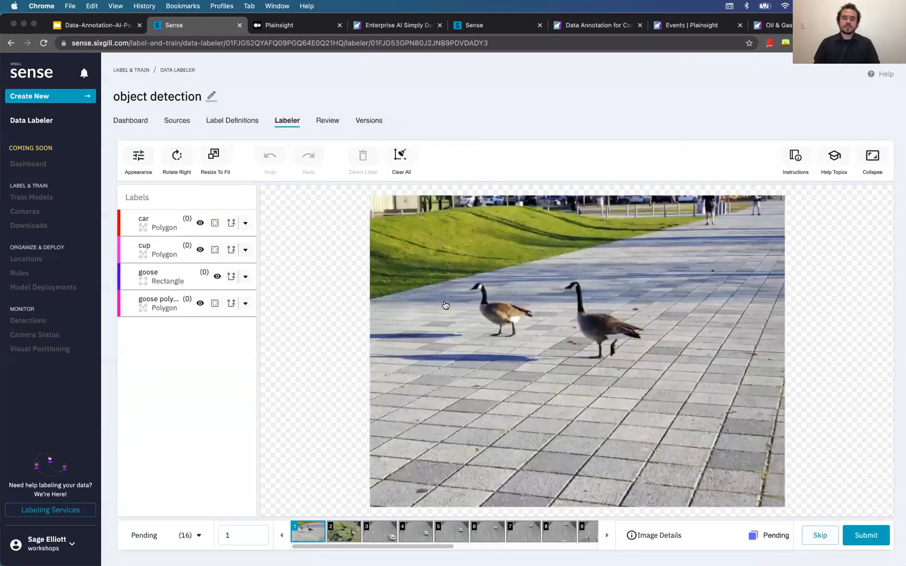
{"action": "scroll", "coordinate": [509, 327], "scroll_direction": "up", "scroll_amount": 3}
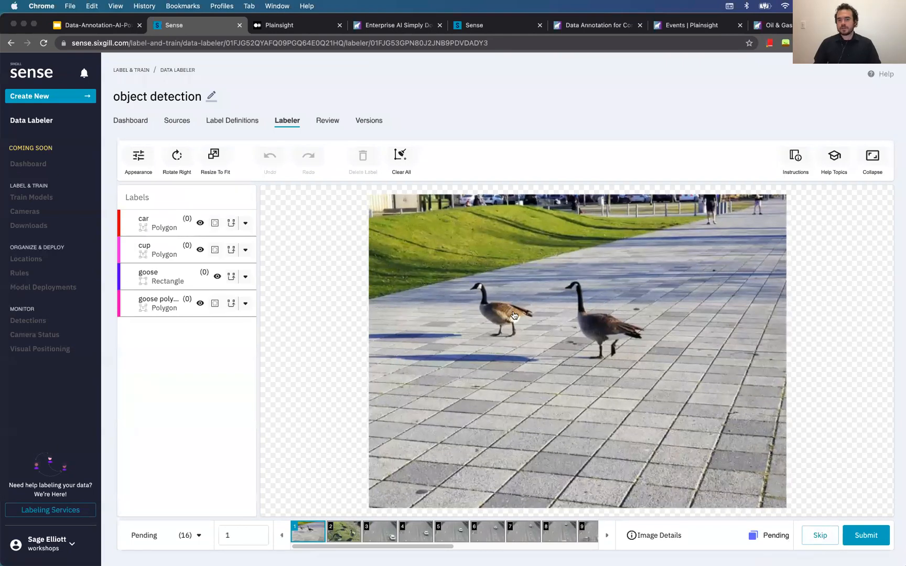
{"action": "left_click_drag", "start_coordinate": [579, 316], "coordinate": [542, 327]}
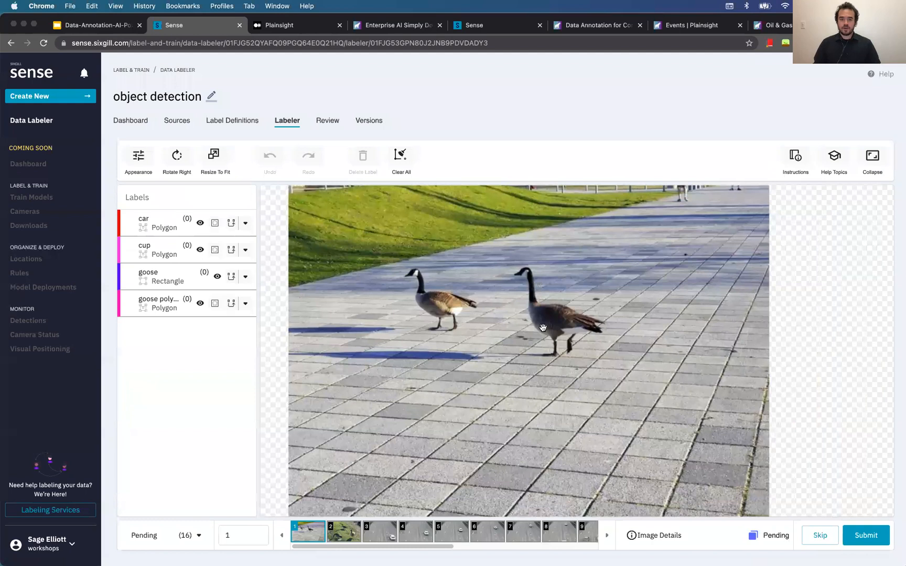
{"action": "left_click_drag", "start_coordinate": [436, 423], "coordinate": [555, 439]}
{"action": "scroll", "coordinate": [445, 532], "scroll_direction": "right", "scroll_amount": 8}
{"action": "scroll", "coordinate": [666, 387], "scroll_direction": "down", "scroll_amount": 5}
{"action": "left_click_drag", "start_coordinate": [636, 411], "coordinate": [812, 395]}
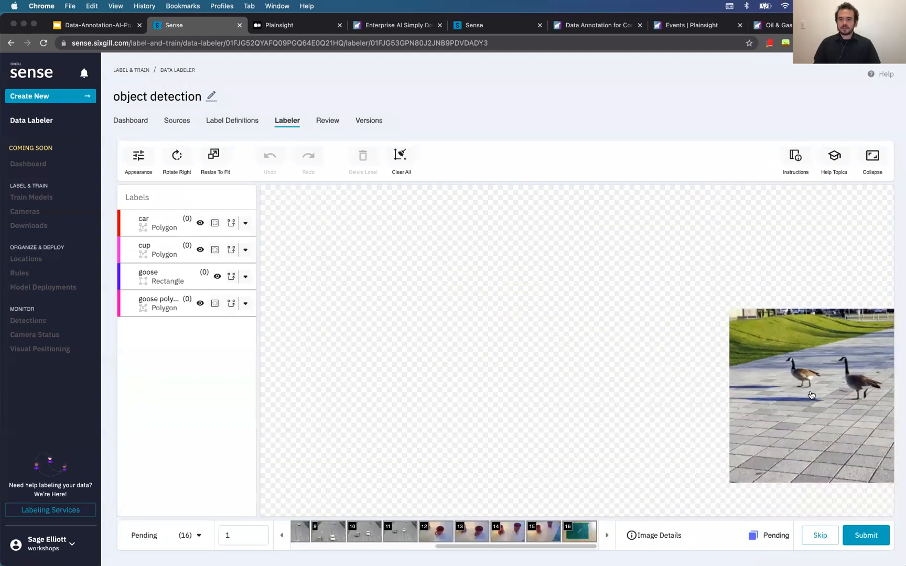
{"action": "scroll", "coordinate": [812, 393], "scroll_direction": "down", "scroll_amount": 2}
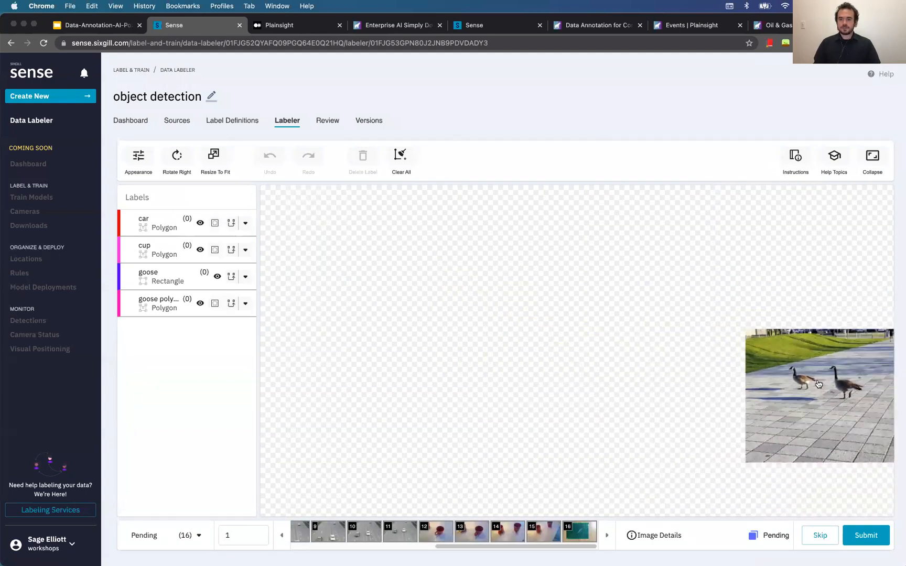
Refit the goose photo to the canvas with Resize To Fit
{"action": "left_click", "coordinate": [220, 157]}
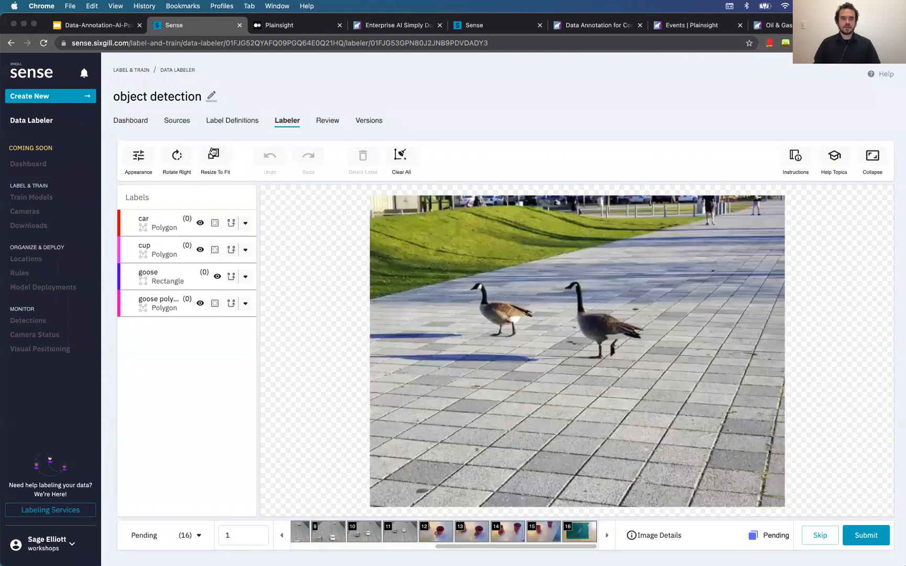
{"action": "scroll", "coordinate": [486, 370], "scroll_direction": "down", "scroll_amount": 6}
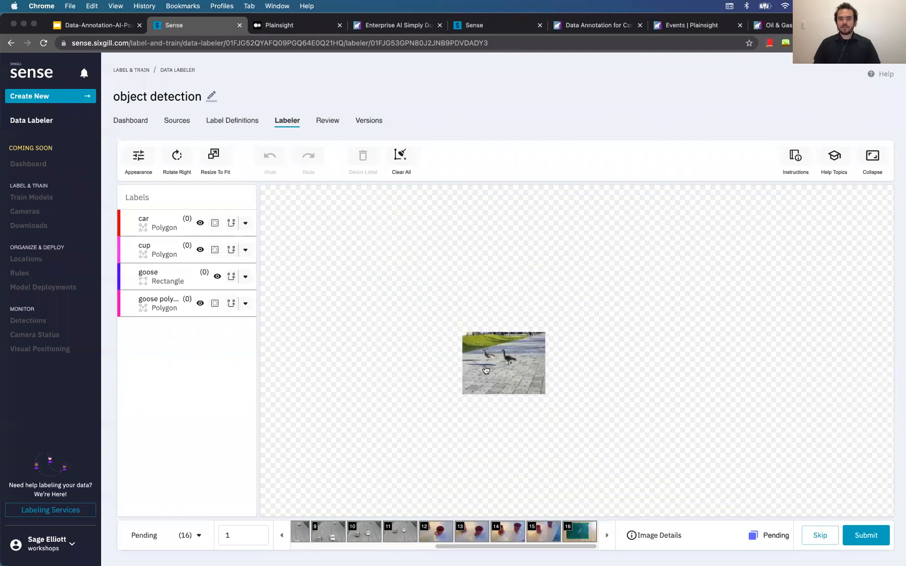
{"action": "scroll", "coordinate": [486, 369], "scroll_direction": "up", "scroll_amount": 6}
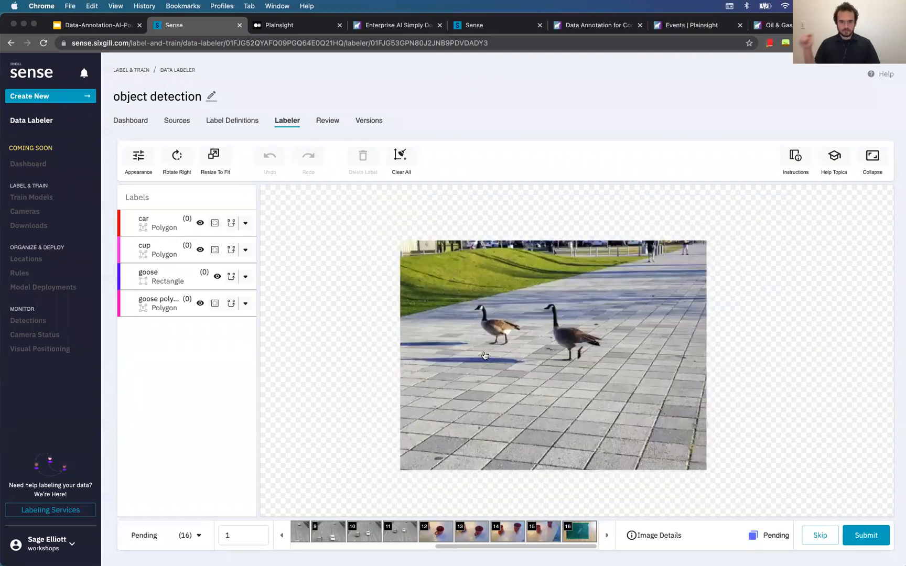
{"action": "scroll", "coordinate": [468, 334], "scroll_direction": "down", "scroll_amount": 6}
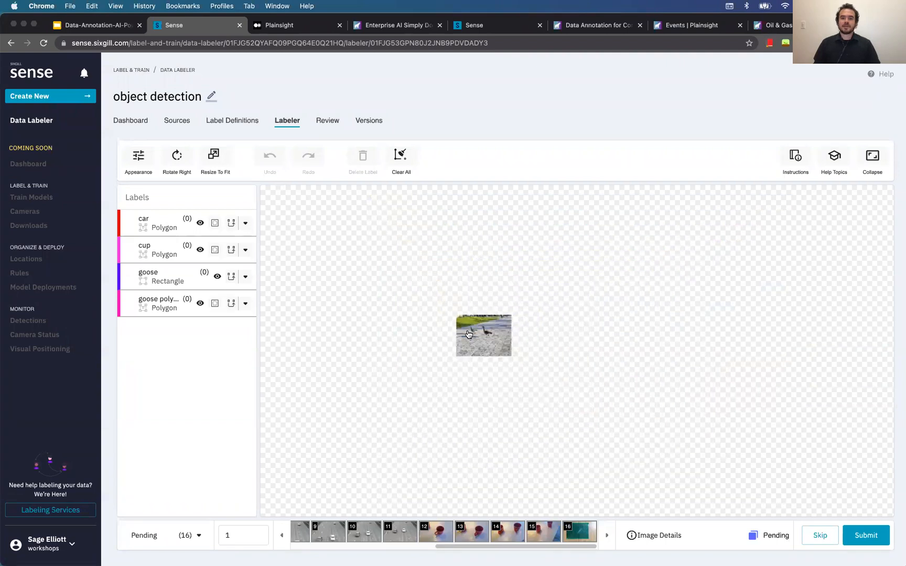
{"action": "scroll", "coordinate": [476, 336], "scroll_direction": "up", "scroll_amount": 1}
{"action": "left_click", "coordinate": [226, 160]}
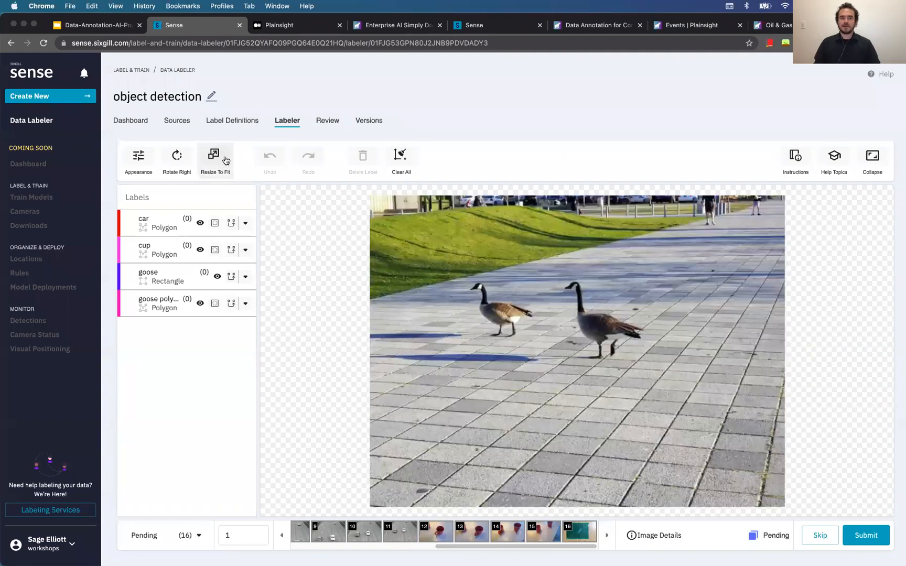
{"action": "left_click", "coordinate": [140, 155]}
{"action": "left_click", "coordinate": [210, 156]}
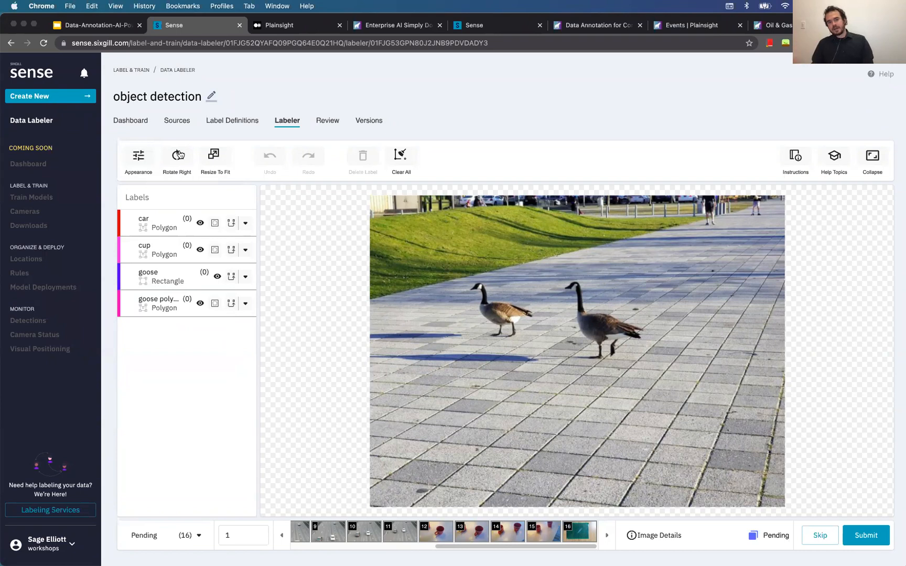
Raise the photo's saturation slightly in the Appearance settings
{"action": "left_click", "coordinate": [127, 155]}
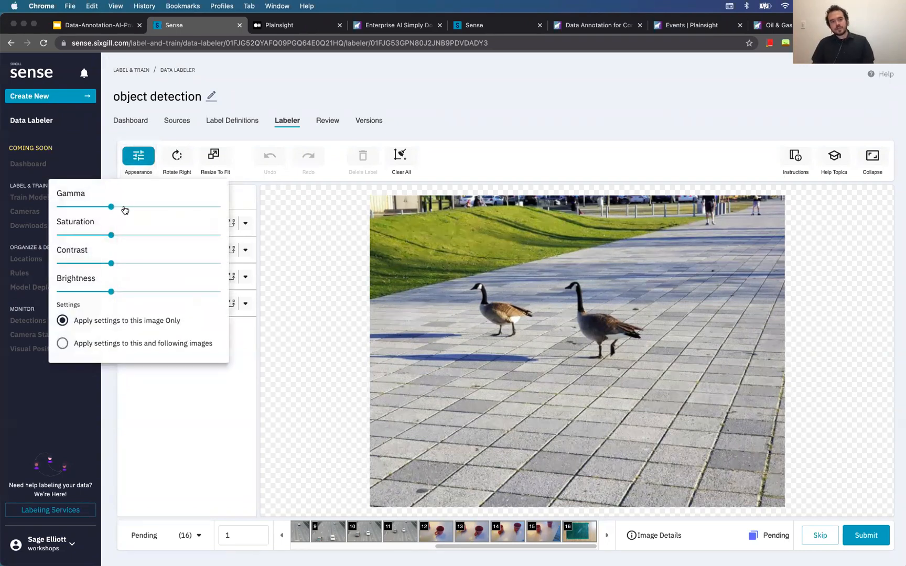
{"action": "mouse_move", "coordinate": [110, 236]}
{"action": "left_mouse_down"}
{"action": "mouse_move", "coordinate": [85, 239]}
{"action": "mouse_move", "coordinate": [142, 237]}
{"action": "mouse_move", "coordinate": [122, 237]}
{"action": "left_mouse_up"}
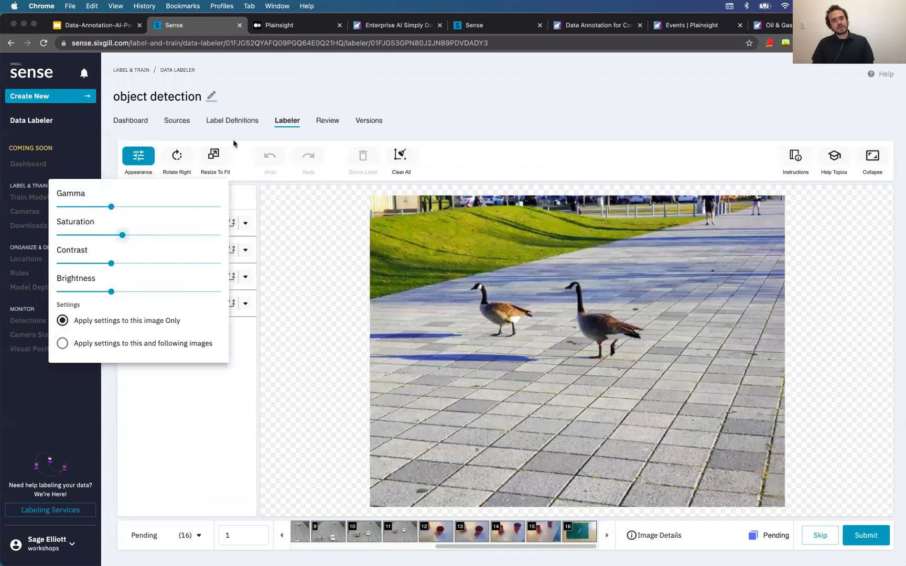
{"action": "left_click", "coordinate": [536, 146]}
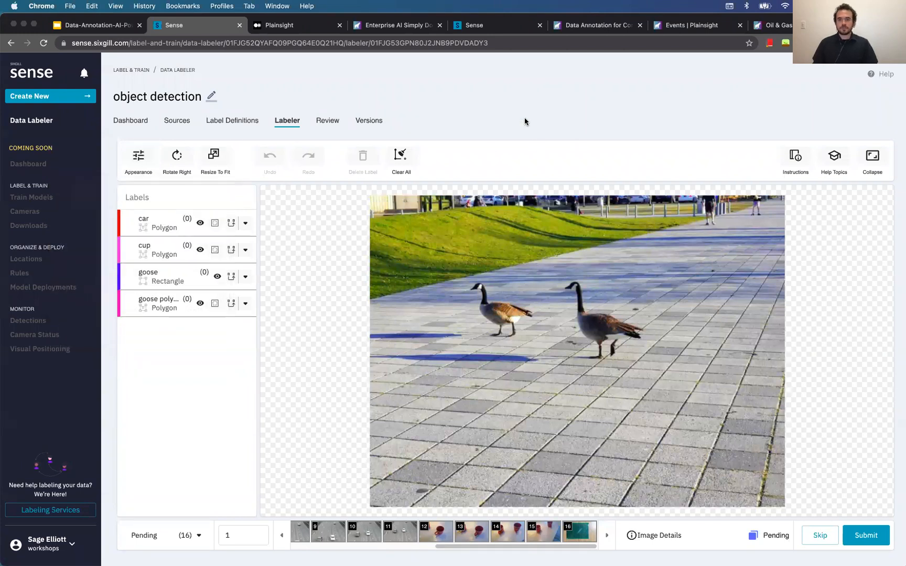
Check the Instructions panel, finding none, and close it
{"action": "left_click", "coordinate": [799, 156]}
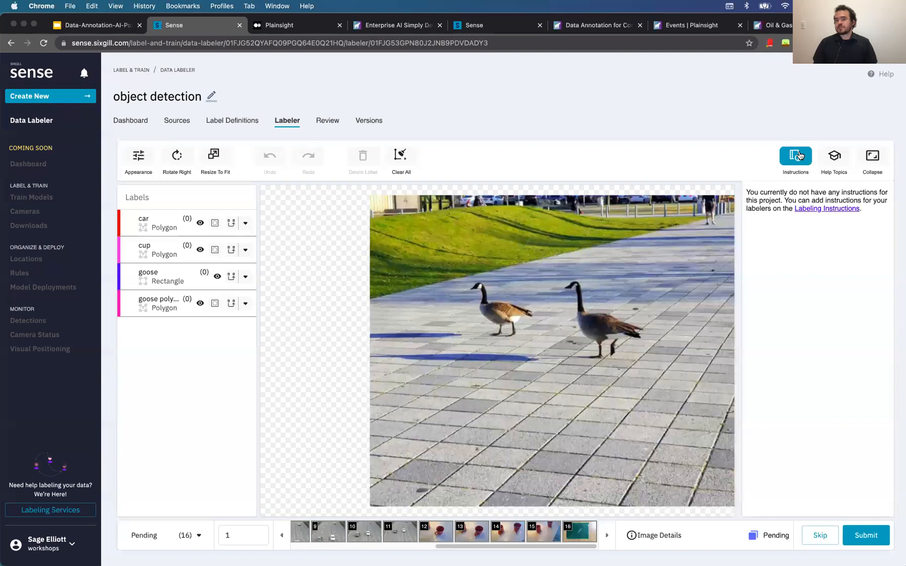
{"action": "left_click", "coordinate": [792, 164]}
{"action": "left_click", "coordinate": [792, 164]}
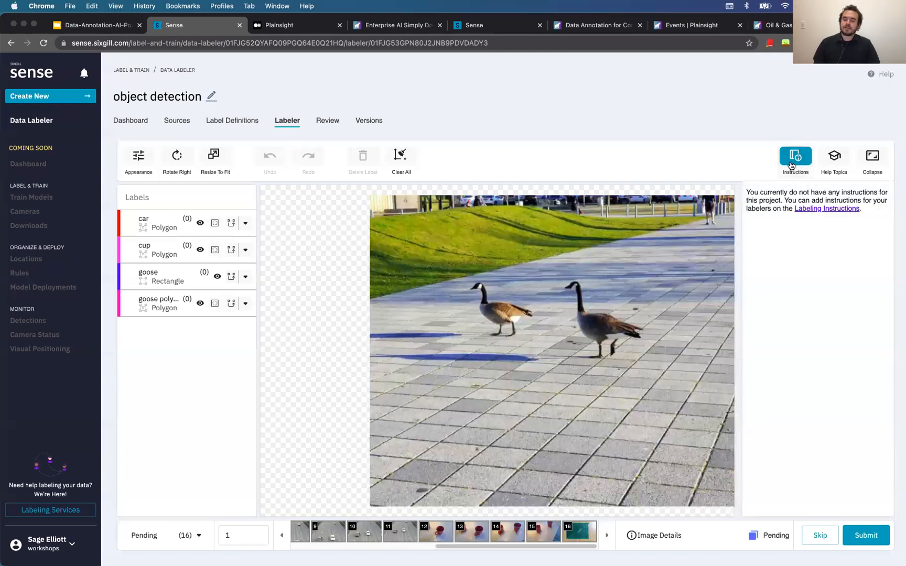
{"action": "left_click", "coordinate": [792, 164]}
{"action": "left_click", "coordinate": [792, 165]}
{"action": "left_click", "coordinate": [791, 165]}
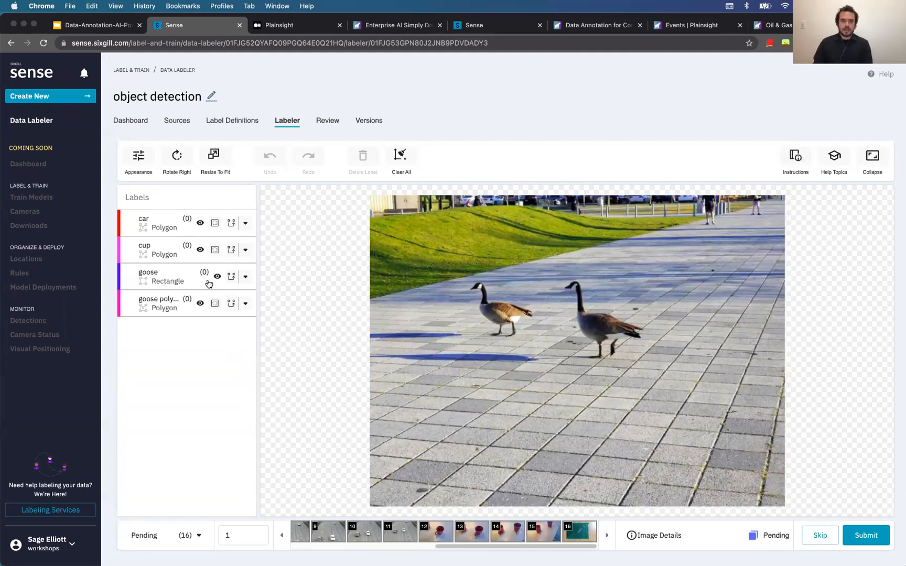
{"action": "left_click", "coordinate": [178, 280]}
{"action": "scroll", "coordinate": [521, 349], "scroll_direction": "up", "scroll_amount": 2}
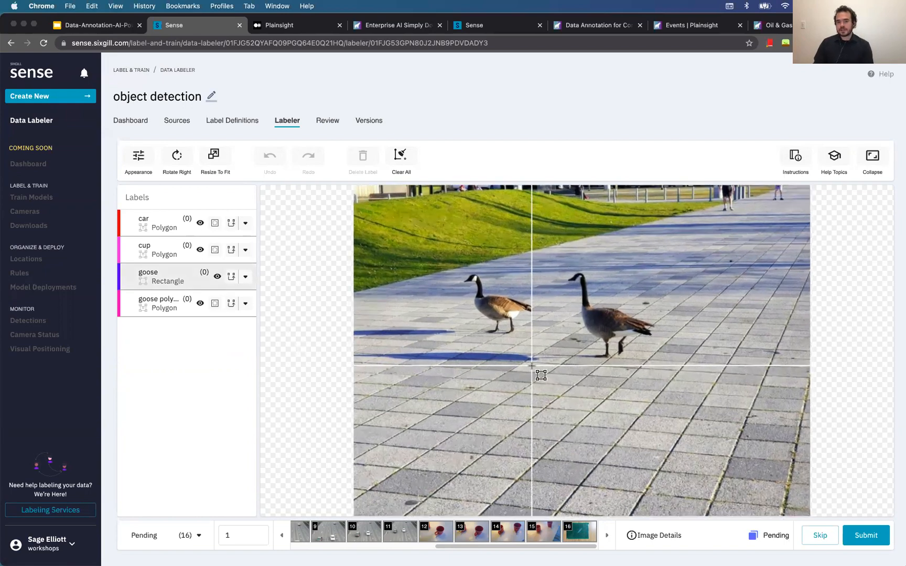
{"action": "scroll", "coordinate": [475, 286], "scroll_direction": "up", "scroll_amount": 1}
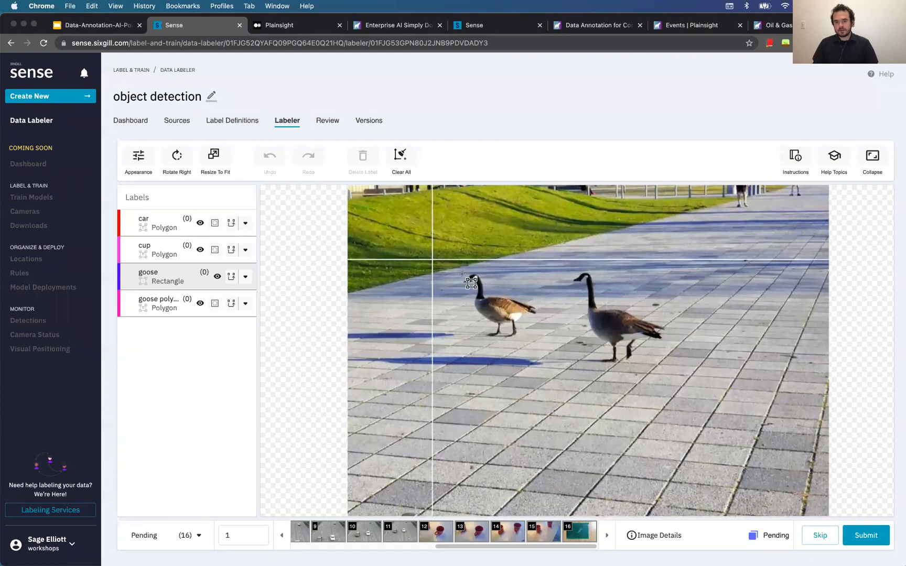
{"action": "scroll", "coordinate": [470, 283], "scroll_direction": "up", "scroll_amount": 3}
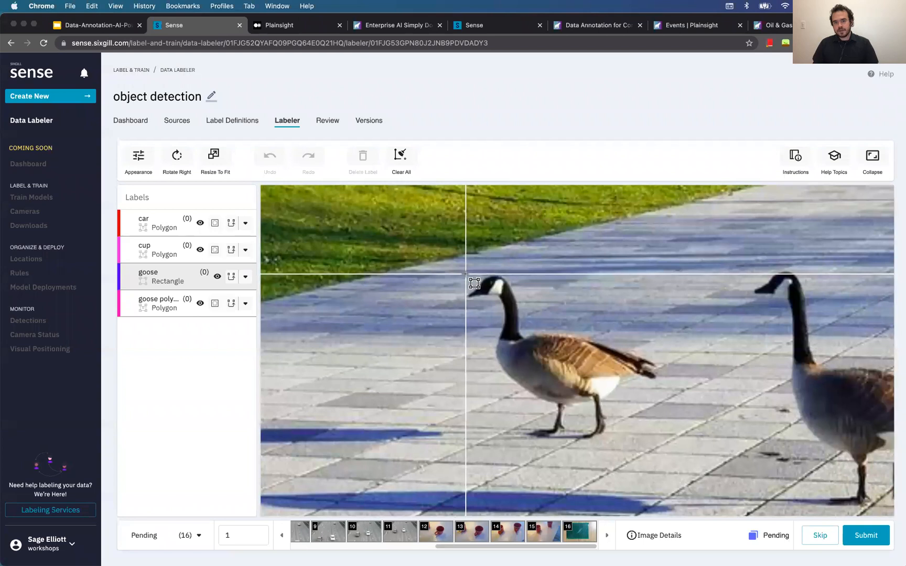
{"action": "left_click_drag", "start_coordinate": [464, 273], "coordinate": [677, 445]}
{"action": "scroll", "coordinate": [677, 445], "scroll_direction": "down", "scroll_amount": 2}
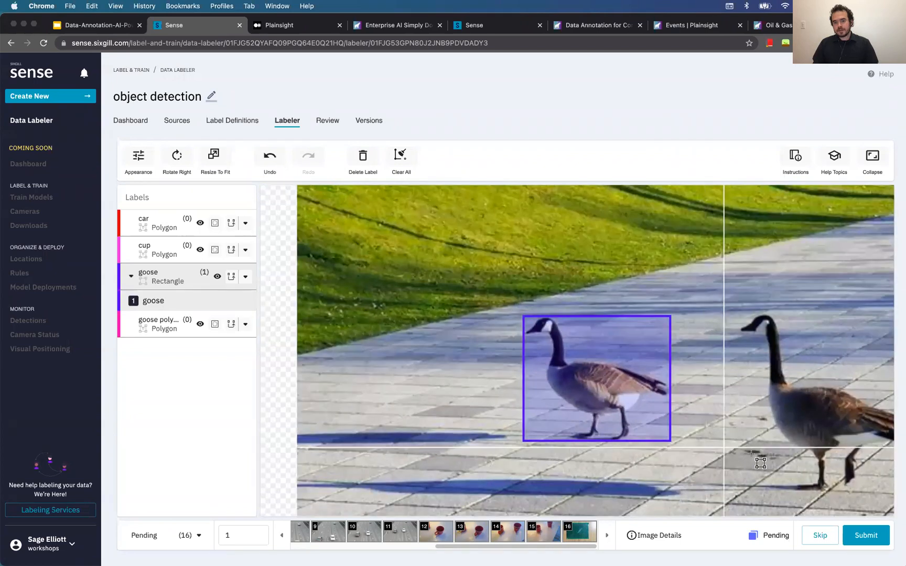
{"action": "scroll", "coordinate": [870, 482], "scroll_direction": "down", "scroll_amount": 3}
{"action": "scroll", "coordinate": [874, 487], "scroll_direction": "up", "scroll_amount": 3}
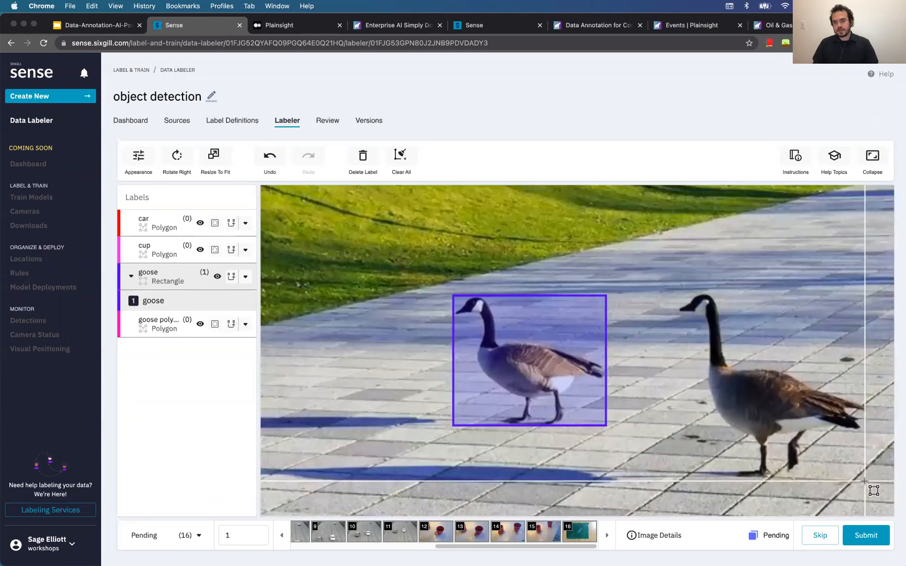
{"action": "left_click_drag", "start_coordinate": [865, 481], "coordinate": [674, 292]}
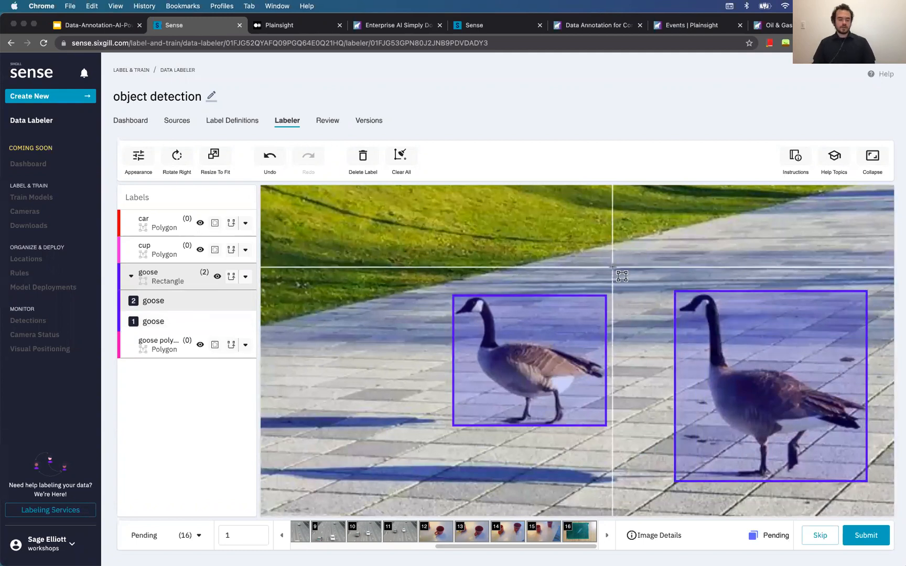
{"action": "key", "text": "Escape"}
{"action": "left_click", "coordinate": [576, 349]}
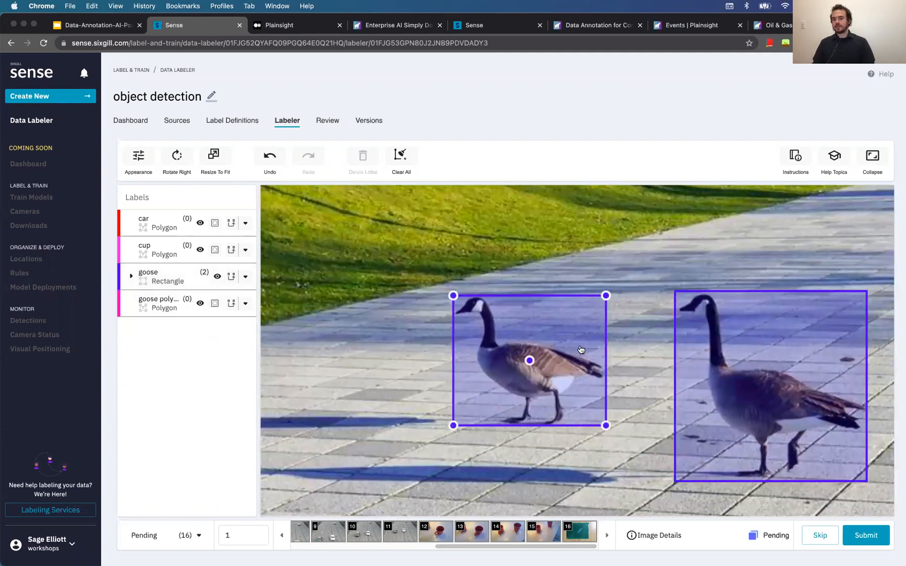
{"action": "mouse_move", "coordinate": [607, 296]}
{"action": "left_mouse_down"}
{"action": "mouse_move", "coordinate": [617, 283]}
{"action": "mouse_move", "coordinate": [607, 297]}
{"action": "left_mouse_up"}
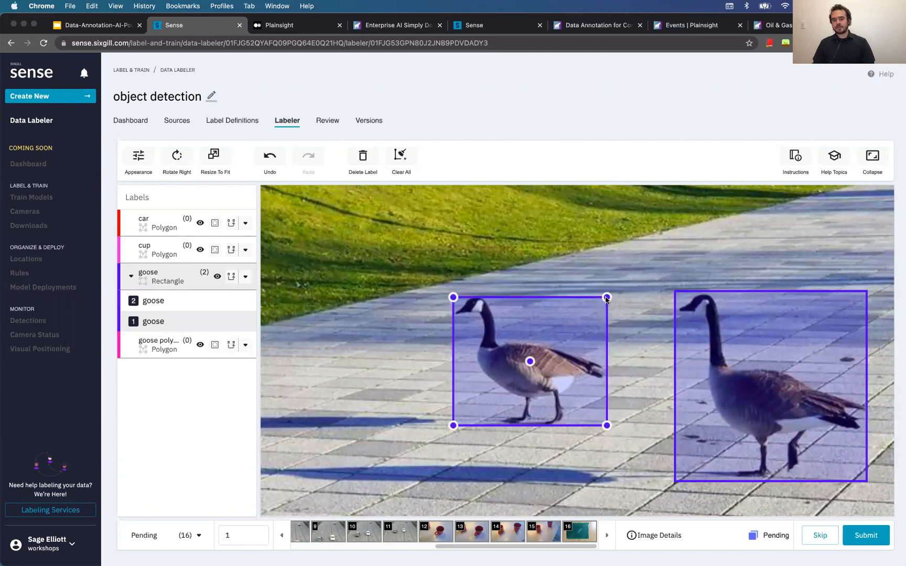
{"action": "left_click_drag", "start_coordinate": [530, 361], "coordinate": [527, 360]}
{"action": "scroll", "coordinate": [607, 300], "scroll_direction": "down", "scroll_amount": 1}
{"action": "left_click_drag", "start_coordinate": [605, 290], "coordinate": [607, 288]}
{"action": "left_click", "coordinate": [832, 384]}
{"action": "left_click_drag", "start_coordinate": [866, 475], "coordinate": [868, 474]}
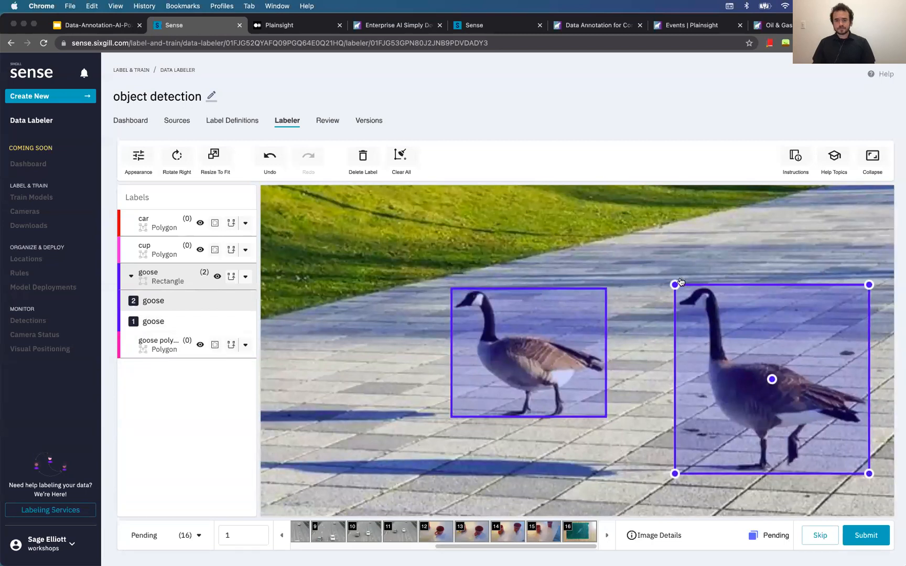
{"action": "left_click", "coordinate": [671, 244]}
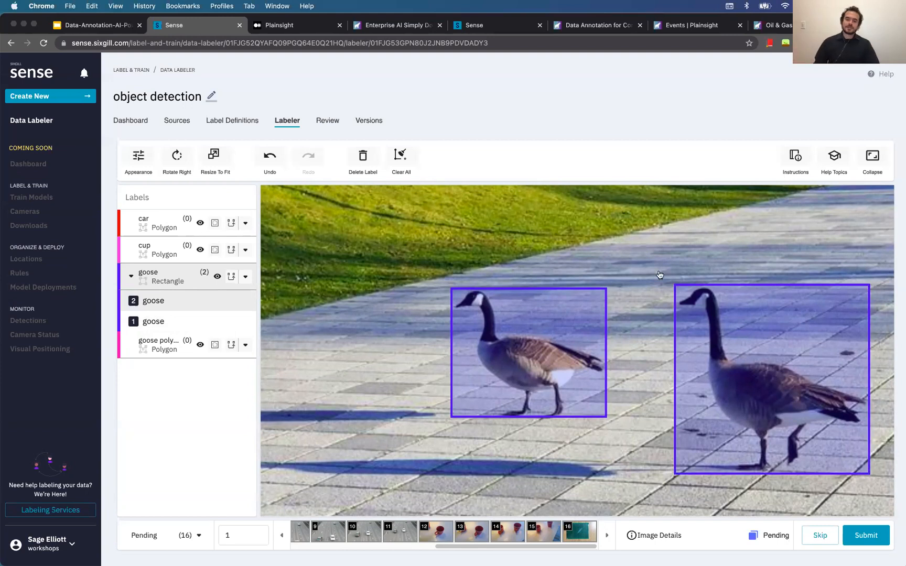
{"action": "scroll", "coordinate": [642, 288], "scroll_direction": "down", "scroll_amount": 2}
{"action": "left_click_drag", "start_coordinate": [577, 292], "coordinate": [573, 289]}
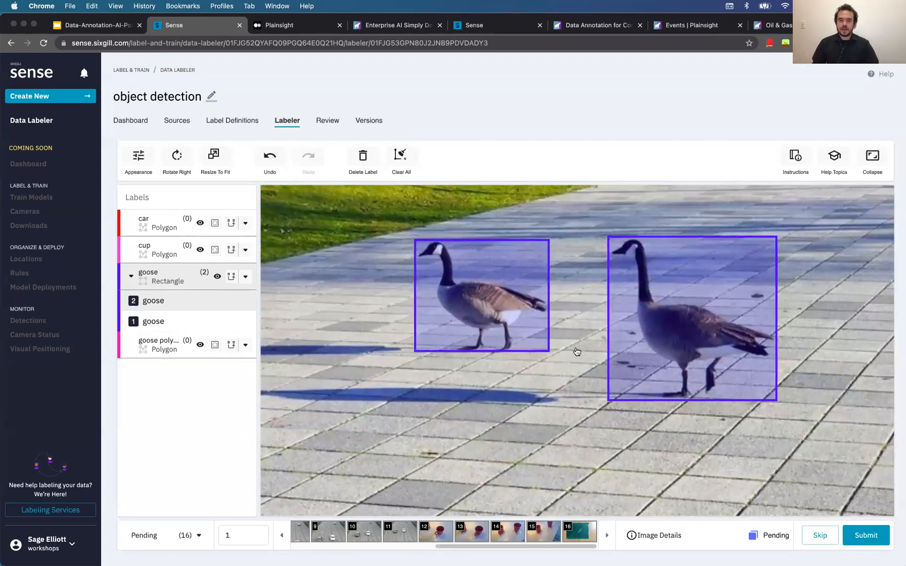
{"action": "left_click", "coordinate": [643, 288]}
{"action": "key", "text": "Delete"}
{"action": "left_click", "coordinate": [459, 283]}
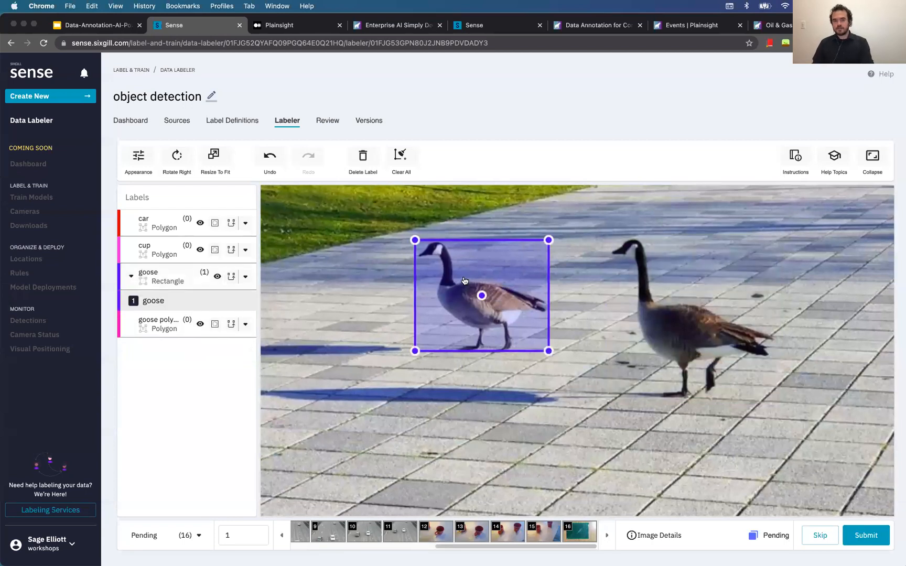
{"action": "key", "text": "Delete"}
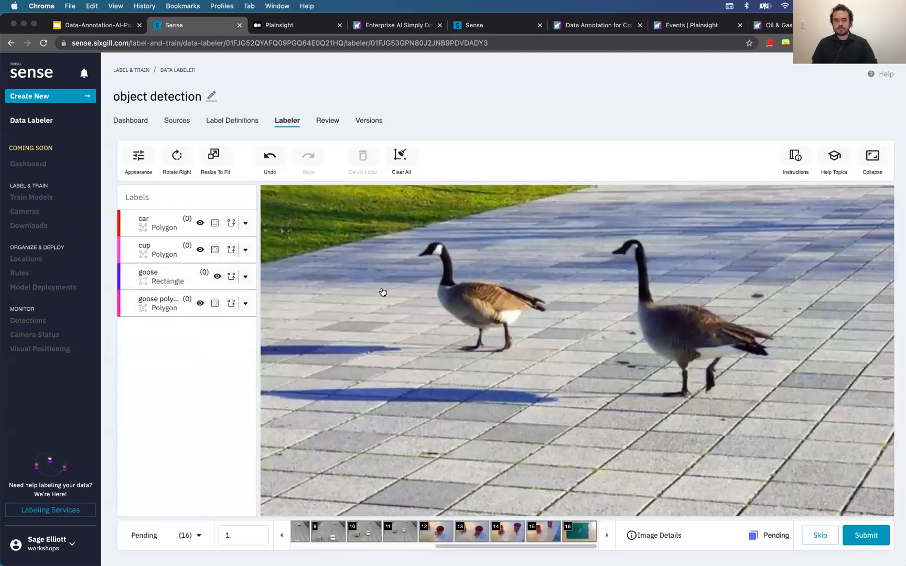
With goose polygon chosen, trace the left goose's head, neck, back, tail, belly and back leg
{"action": "left_click", "coordinate": [152, 310]}
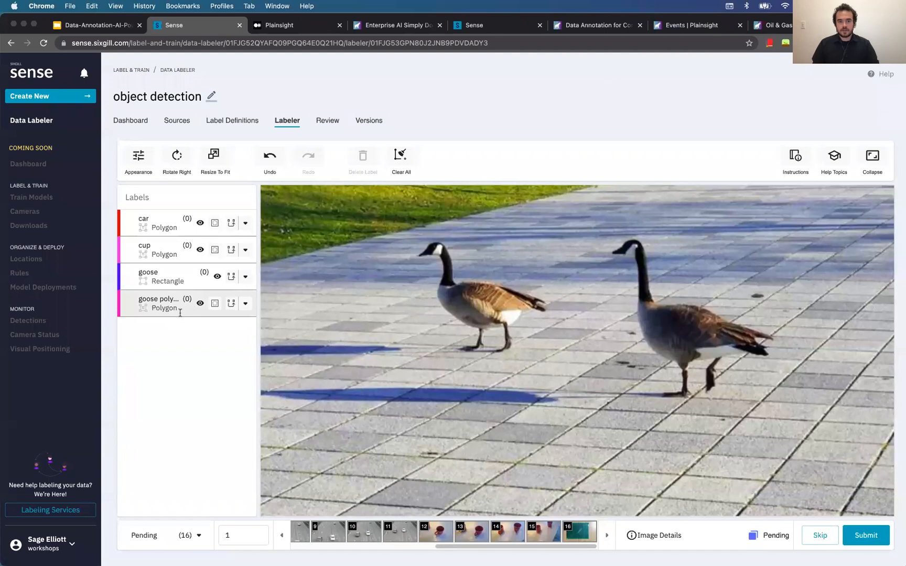
{"action": "scroll", "coordinate": [545, 285], "scroll_direction": "up", "scroll_amount": 5}
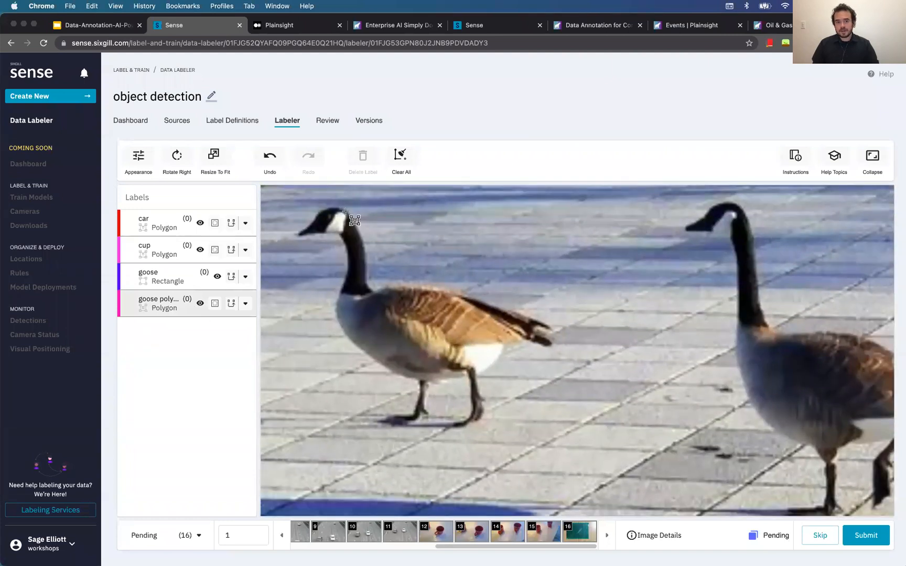
{"action": "left_click", "coordinate": [344, 209]}
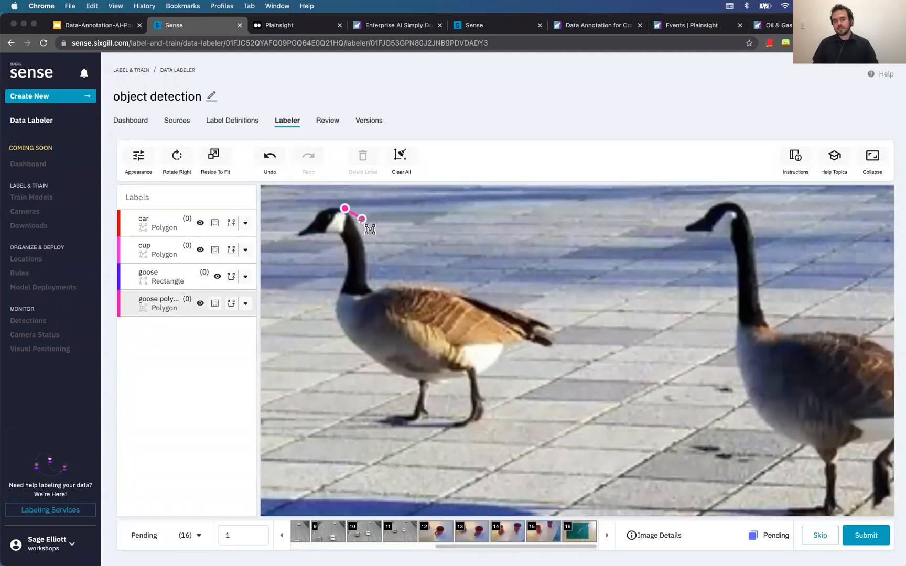
{"action": "left_click", "coordinate": [359, 224]}
{"action": "left_click", "coordinate": [370, 253]}
{"action": "left_click", "coordinate": [369, 274]}
{"action": "left_click", "coordinate": [371, 283]}
{"action": "left_click", "coordinate": [384, 280]}
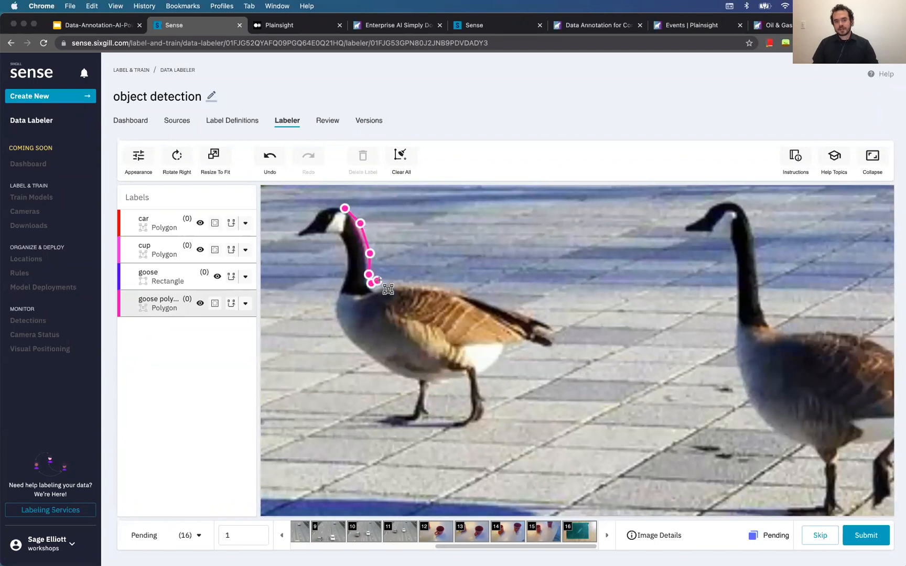
{"action": "left_click", "coordinate": [413, 281]}
{"action": "left_click", "coordinate": [454, 285]}
{"action": "left_click", "coordinate": [503, 299]}
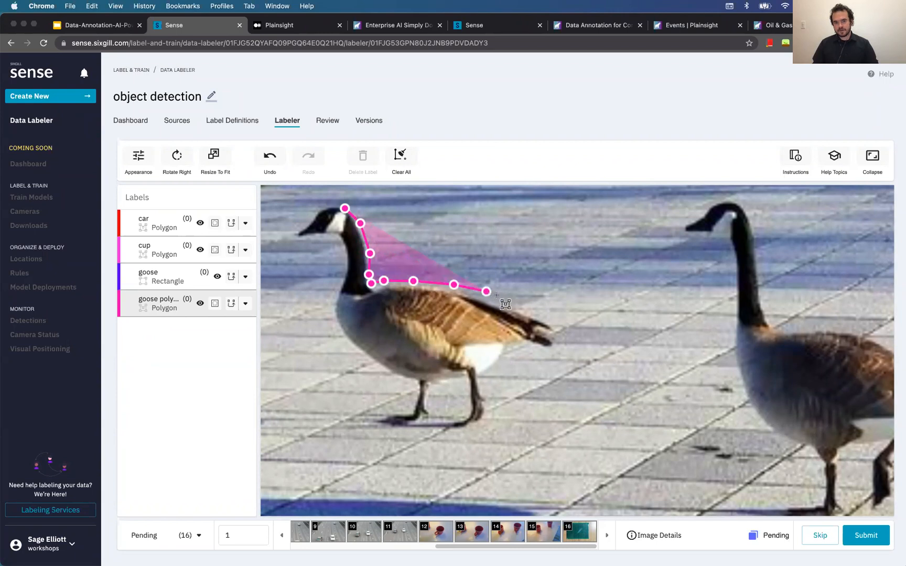
{"action": "left_click", "coordinate": [543, 315]}
{"action": "left_click", "coordinate": [560, 335]}
{"action": "left_click", "coordinate": [553, 353]}
{"action": "left_click", "coordinate": [535, 351]}
{"action": "left_click", "coordinate": [501, 356]}
{"action": "left_click", "coordinate": [492, 365]}
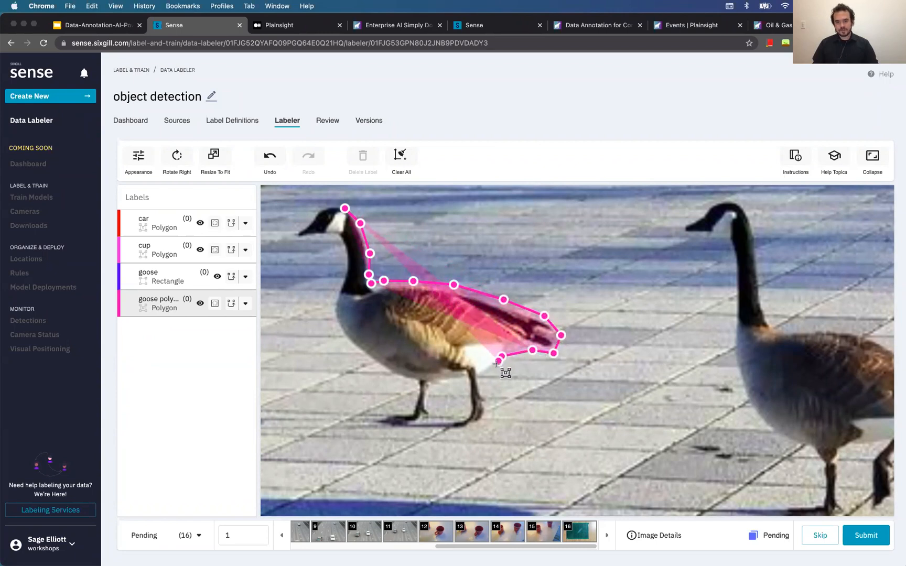
{"action": "left_click", "coordinate": [486, 378]}
{"action": "left_click", "coordinate": [487, 399]}
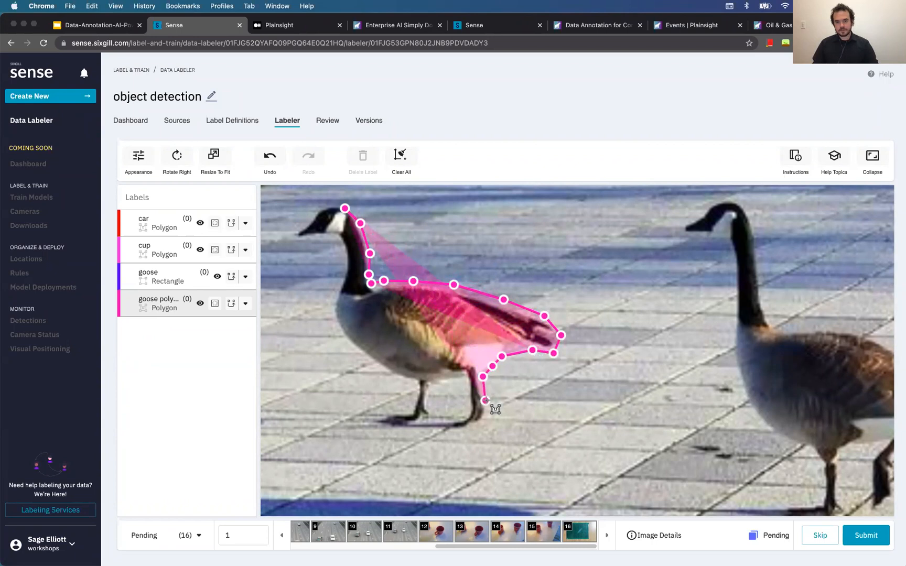
{"action": "left_click", "coordinate": [478, 423]}
{"action": "left_click", "coordinate": [456, 425]}
{"action": "left_click", "coordinate": [464, 414]}
{"action": "left_click", "coordinate": [468, 393]}
{"action": "left_click", "coordinate": [468, 382]}
Finish the outline around the front leg, breast, neck and bill, close it, and select the polygon
{"action": "left_click", "coordinate": [441, 386]}
{"action": "left_click", "coordinate": [432, 390]}
{"action": "left_click", "coordinate": [432, 403]}
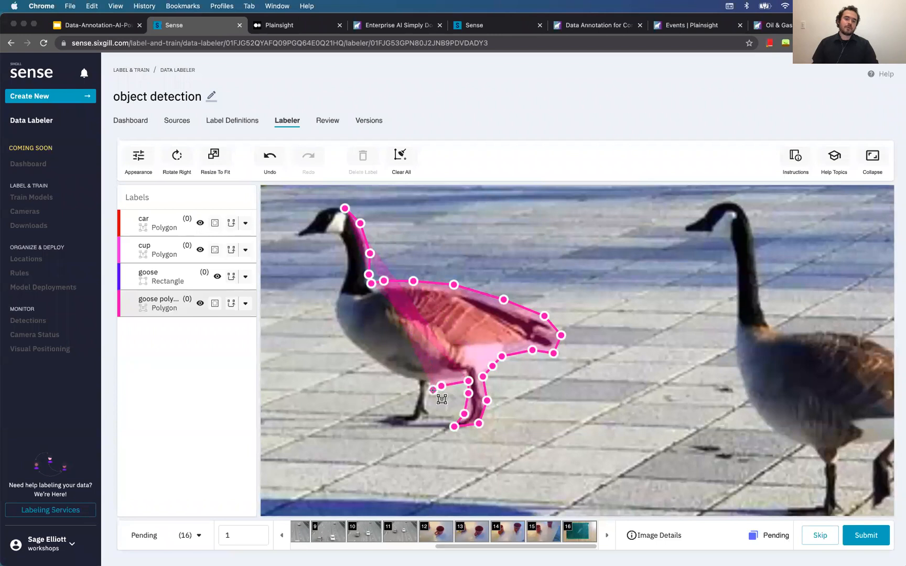
{"action": "left_click", "coordinate": [426, 414]}
{"action": "left_click", "coordinate": [407, 422]}
{"action": "left_click", "coordinate": [391, 418]}
{"action": "left_click", "coordinate": [404, 413]}
{"action": "left_click", "coordinate": [411, 406]}
{"action": "left_click", "coordinate": [414, 392]}
{"action": "left_click", "coordinate": [415, 387]}
{"action": "left_click", "coordinate": [348, 347]}
{"action": "left_click", "coordinate": [337, 335]}
{"action": "left_click", "coordinate": [331, 316]}
{"action": "left_click", "coordinate": [334, 301]}
{"action": "left_click", "coordinate": [339, 281]}
{"action": "left_click", "coordinate": [344, 265]}
{"action": "left_click", "coordinate": [340, 248]}
{"action": "left_click", "coordinate": [334, 239]}
{"action": "left_click", "coordinate": [313, 236]}
{"action": "left_click", "coordinate": [297, 241]}
{"action": "left_click", "coordinate": [293, 229]}
{"action": "left_click", "coordinate": [302, 221]}
{"action": "left_click", "coordinate": [321, 207]}
{"action": "left_click", "coordinate": [326, 206]}
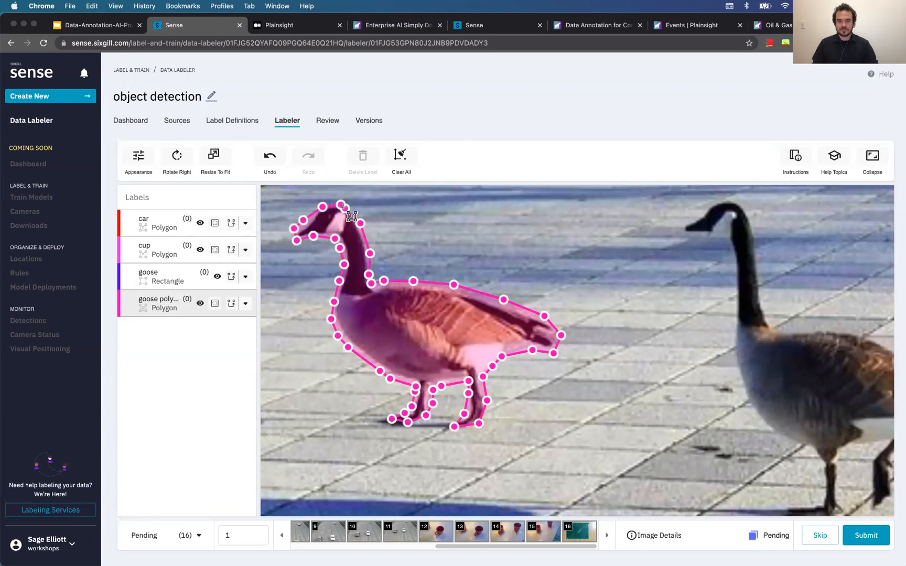
{"action": "left_click", "coordinate": [350, 215]}
{"action": "scroll", "coordinate": [480, 315], "scroll_direction": "down", "scroll_amount": 2}
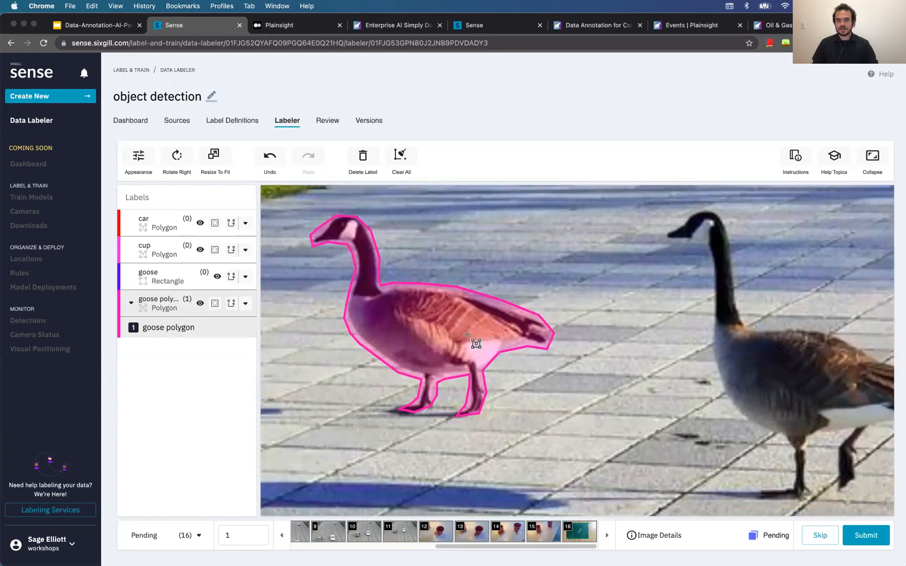
{"action": "scroll", "coordinate": [445, 333], "scroll_direction": "down", "scroll_amount": 1}
{"action": "scroll", "coordinate": [578, 381], "scroll_direction": "down", "scroll_amount": 1}
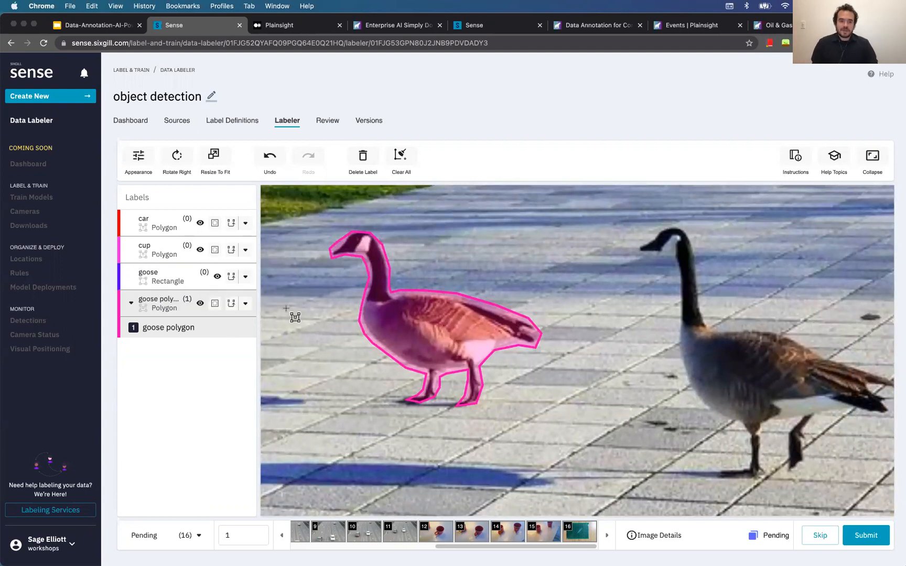
{"action": "left_click", "coordinate": [475, 329]}
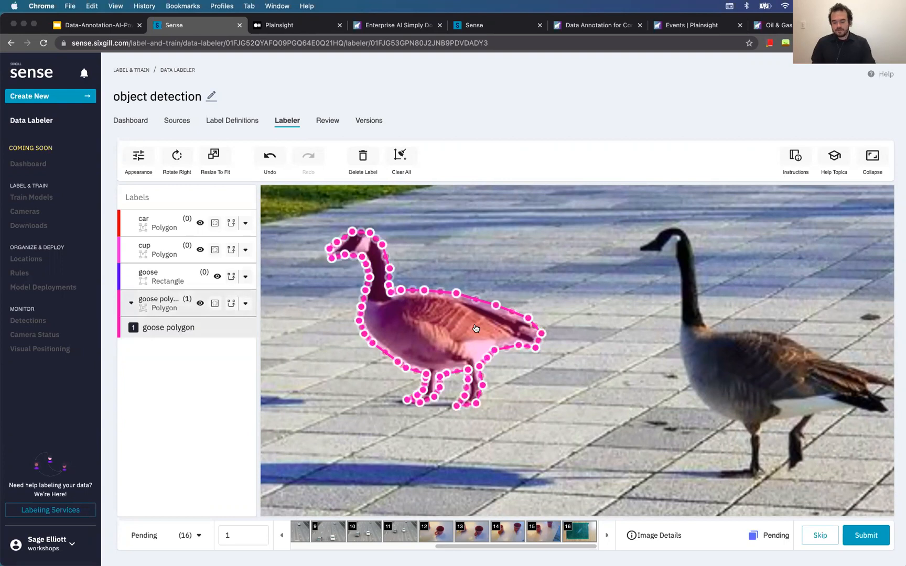
Delete the hand-drawn outline and box the left and right geese for SmartPoly polygons
{"action": "key", "text": "Delete"}
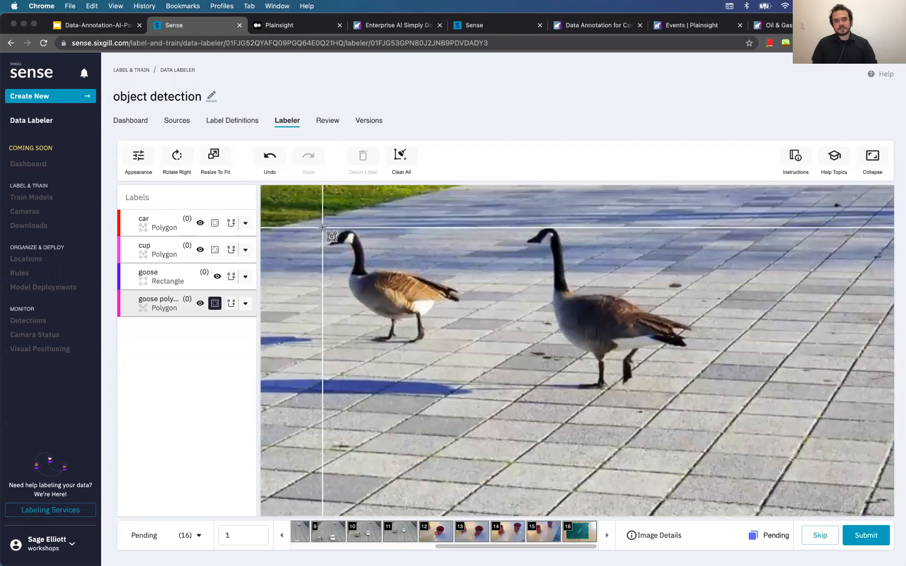
{"action": "mouse_move", "coordinate": [325, 227]}
{"action": "left_mouse_down"}
{"action": "mouse_move", "coordinate": [428, 297]}
{"action": "mouse_move", "coordinate": [461, 346]}
{"action": "mouse_move", "coordinate": [526, 366]}
{"action": "mouse_move", "coordinate": [463, 345]}
{"action": "left_mouse_up"}
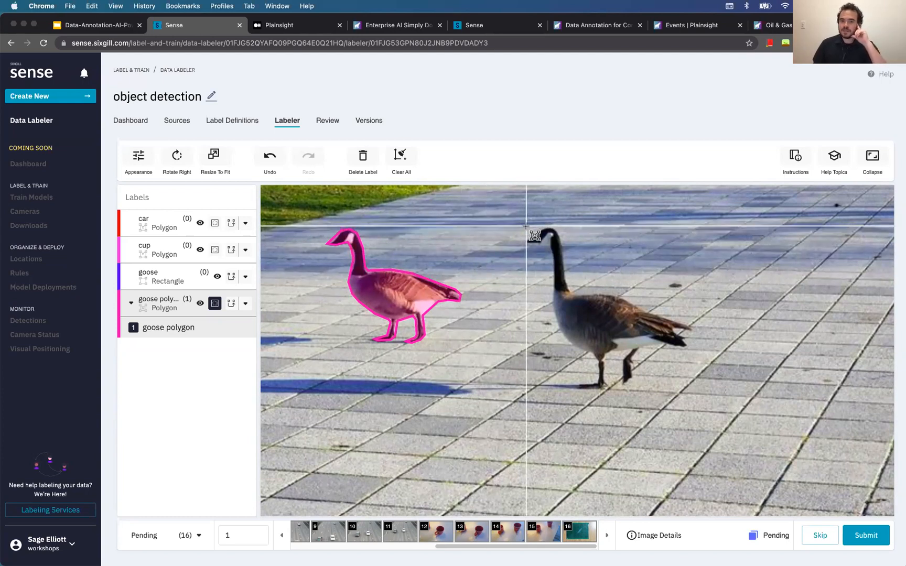
{"action": "left_click_drag", "start_coordinate": [525, 226], "coordinate": [638, 299]}
{"action": "left_click_drag", "start_coordinate": [681, 332], "coordinate": [697, 388]}
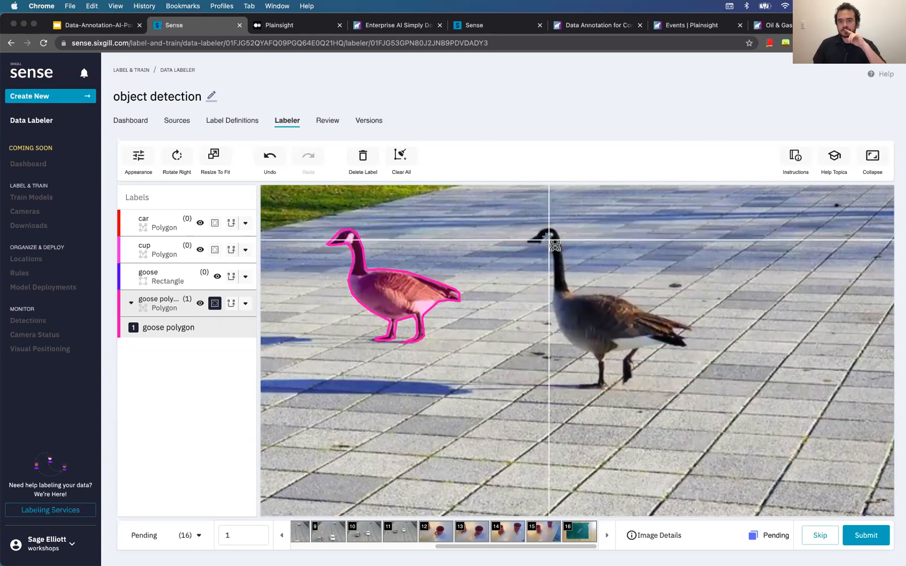
{"action": "left_click", "coordinate": [524, 226]}
{"action": "left_click_drag", "start_coordinate": [524, 226], "coordinate": [696, 392]}
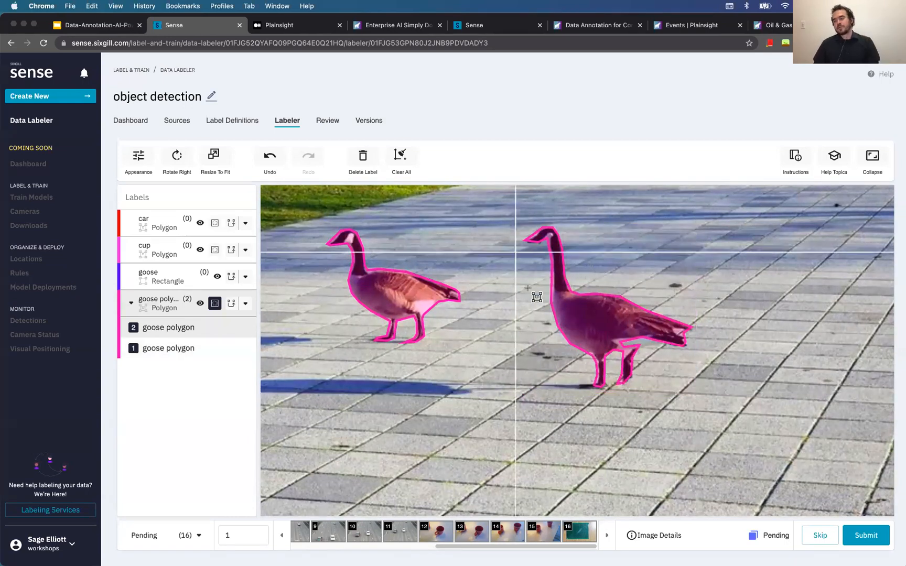
{"action": "scroll", "coordinate": [538, 340], "scroll_direction": "up", "scroll_amount": 5}
Select the right goose's polygon and tighten its leg and belly points
{"action": "left_click_drag", "start_coordinate": [815, 378], "coordinate": [561, 338]}
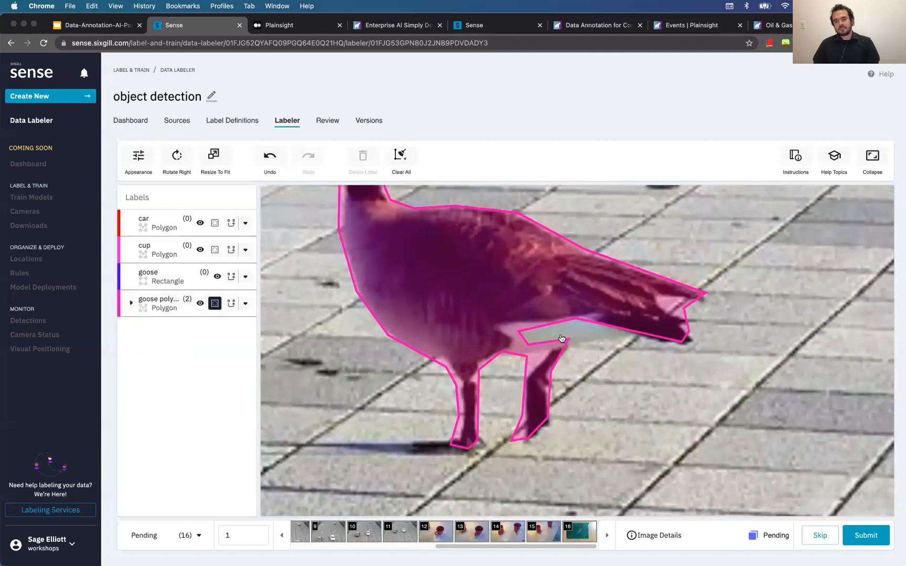
{"action": "scroll", "coordinate": [541, 333], "scroll_direction": "down", "scroll_amount": 3}
{"action": "scroll", "coordinate": [541, 332], "scroll_direction": "up", "scroll_amount": 3}
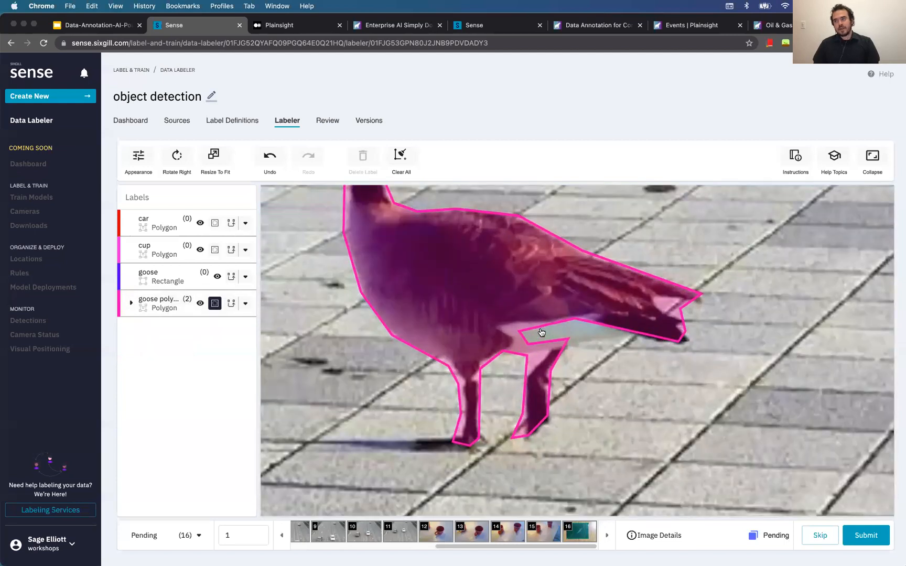
{"action": "scroll", "coordinate": [559, 394], "scroll_direction": "down", "scroll_amount": 4}
{"action": "scroll", "coordinate": [513, 329], "scroll_direction": "up", "scroll_amount": 1}
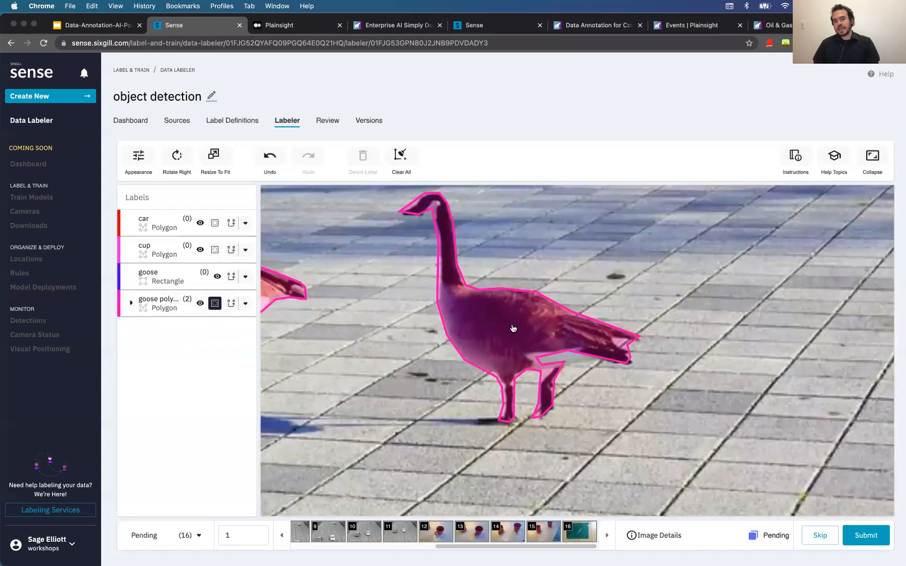
{"action": "left_click", "coordinate": [519, 316]}
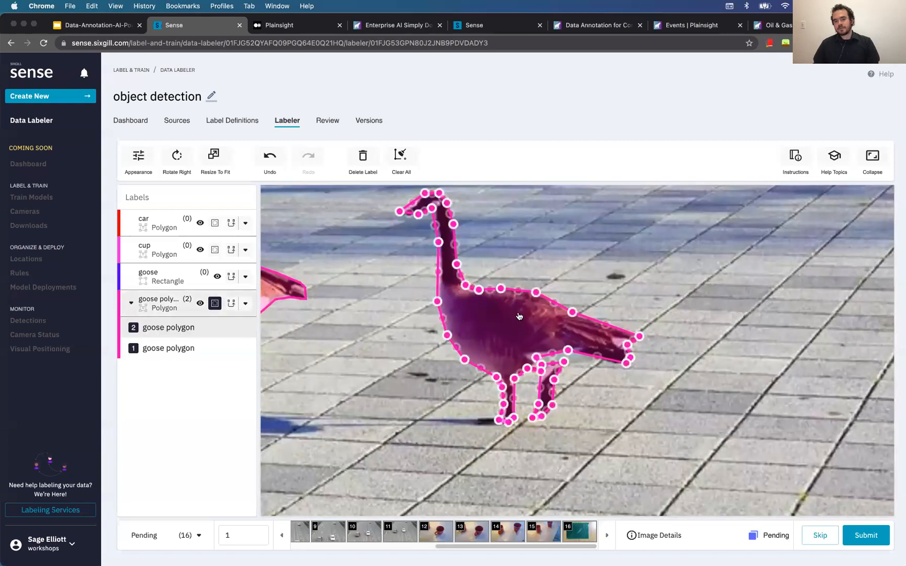
{"action": "scroll", "coordinate": [536, 331], "scroll_direction": "up", "scroll_amount": 5}
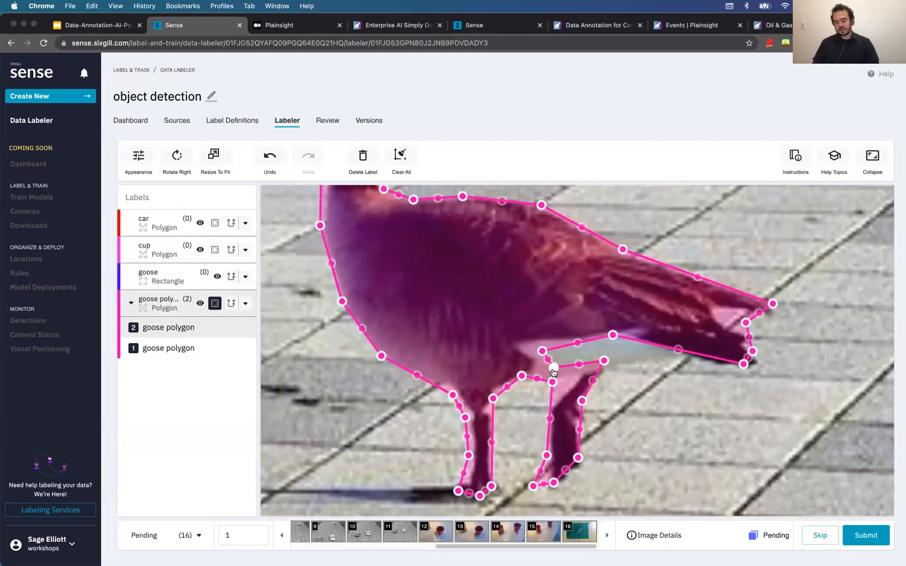
{"action": "left_click", "coordinate": [553, 370]}
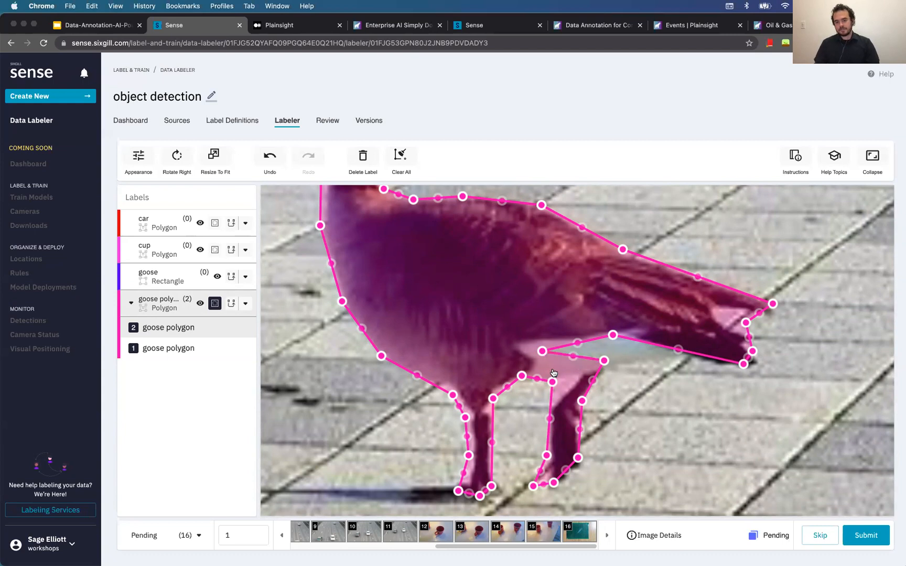
{"action": "left_click", "coordinate": [541, 350]}
{"action": "left_click_drag", "start_coordinate": [608, 347], "coordinate": [670, 360]}
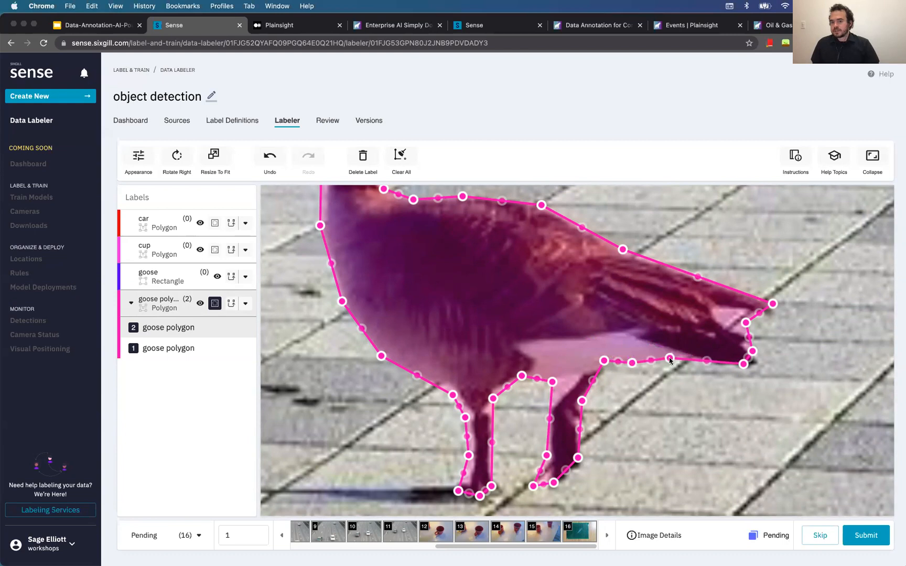
{"action": "left_click_drag", "start_coordinate": [603, 369], "coordinate": [669, 365]}
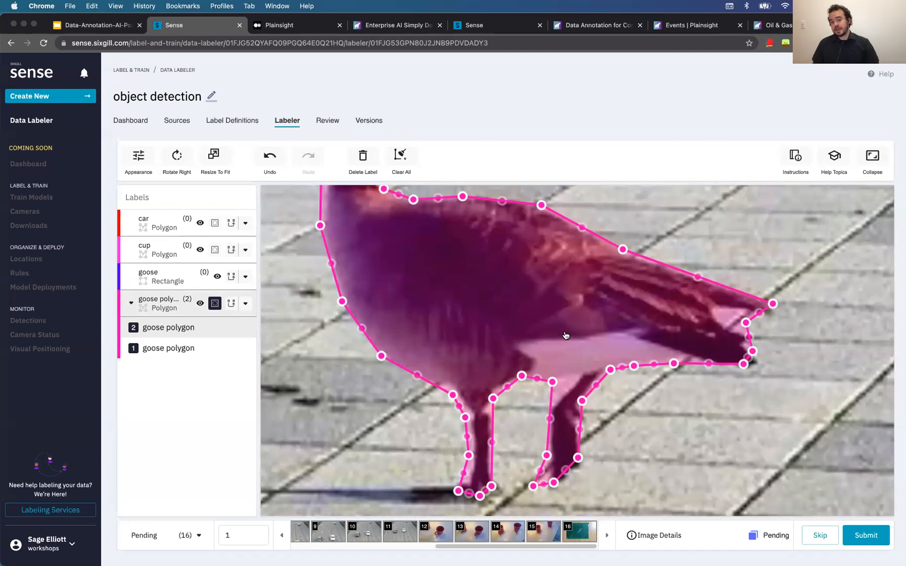
Refit the polygon's neck, under-beak, tail tip and right foot points to the goose
{"action": "scroll", "coordinate": [621, 330], "scroll_direction": "down", "scroll_amount": 1}
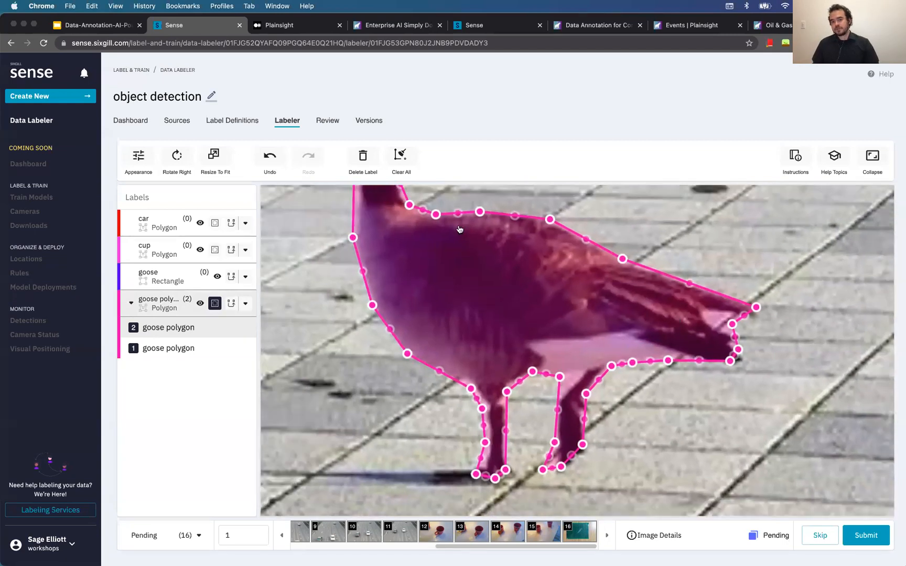
{"action": "scroll", "coordinate": [618, 354], "scroll_direction": "down", "scroll_amount": 3}
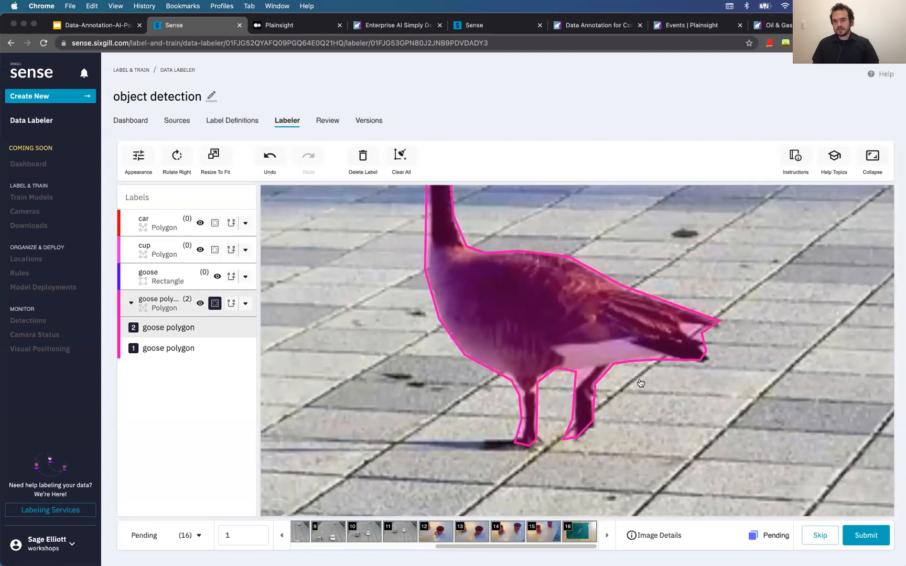
{"action": "scroll", "coordinate": [640, 382], "scroll_direction": "up", "scroll_amount": 5}
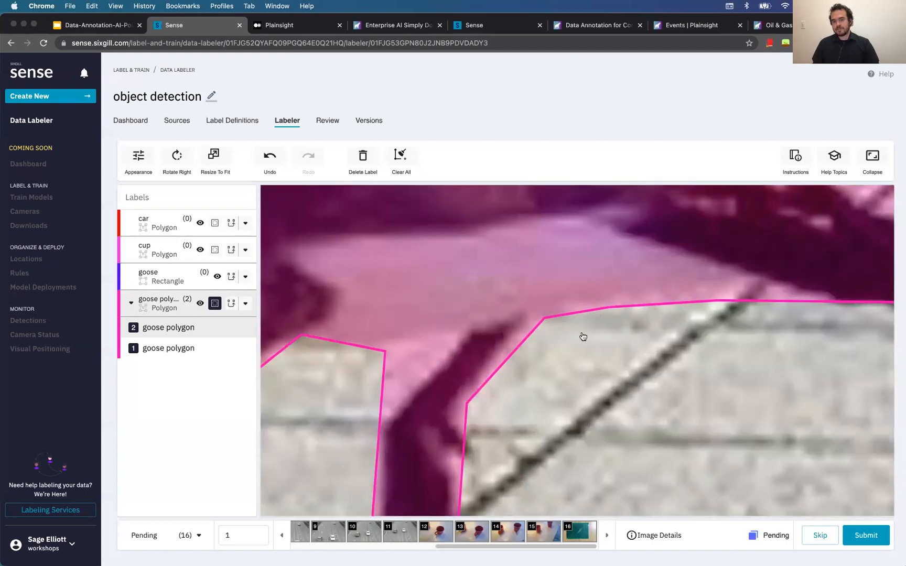
{"action": "scroll", "coordinate": [606, 348], "scroll_direction": "down", "scroll_amount": 5}
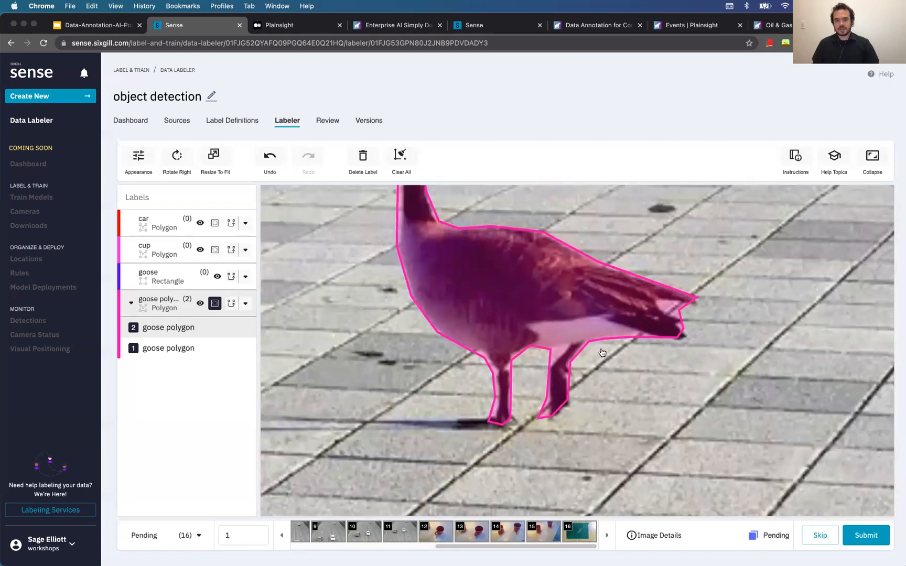
{"action": "scroll", "coordinate": [602, 354], "scroll_direction": "up", "scroll_amount": 3}
{"action": "scroll", "coordinate": [504, 315], "scroll_direction": "down", "scroll_amount": 3}
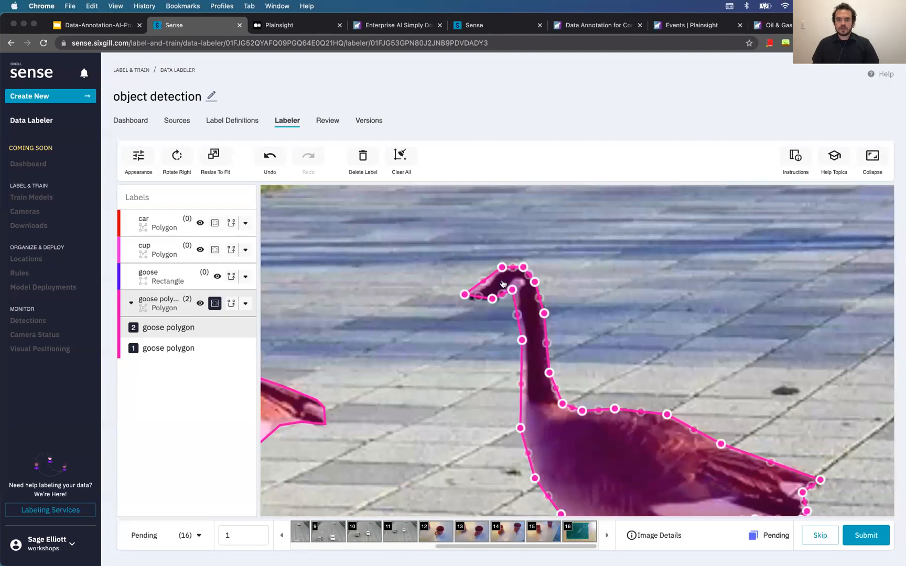
{"action": "scroll", "coordinate": [516, 295], "scroll_direction": "up", "scroll_amount": 4}
{"action": "left_click_drag", "start_coordinate": [519, 296], "coordinate": [447, 313]}
{"action": "left_click_drag", "start_coordinate": [852, 495], "coordinate": [724, 339]}
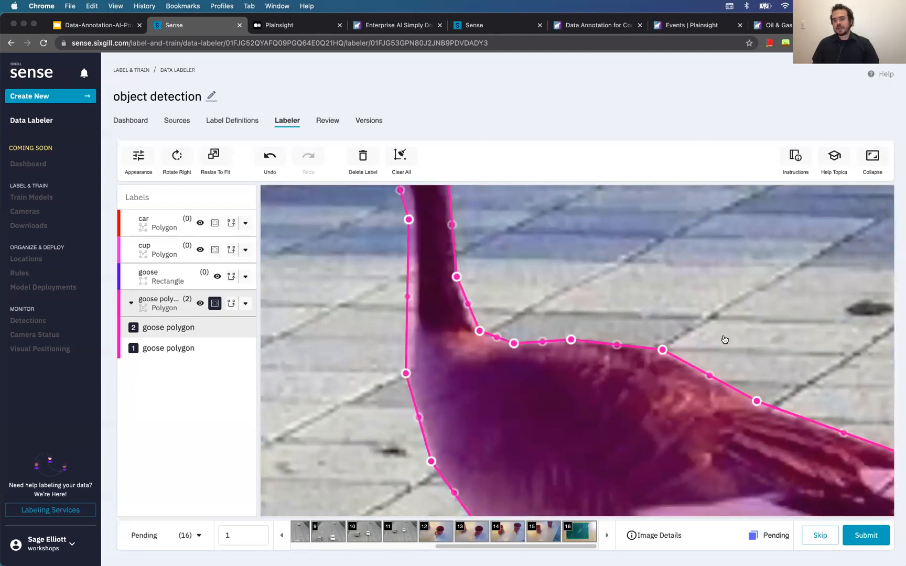
{"action": "scroll", "coordinate": [725, 340], "scroll_direction": "down", "scroll_amount": 3}
{"action": "scroll", "coordinate": [785, 437], "scroll_direction": "up", "scroll_amount": 3}
{"action": "left_click_drag", "start_coordinate": [787, 402], "coordinate": [804, 400]}
{"action": "scroll", "coordinate": [756, 429], "scroll_direction": "down", "scroll_amount": 2}
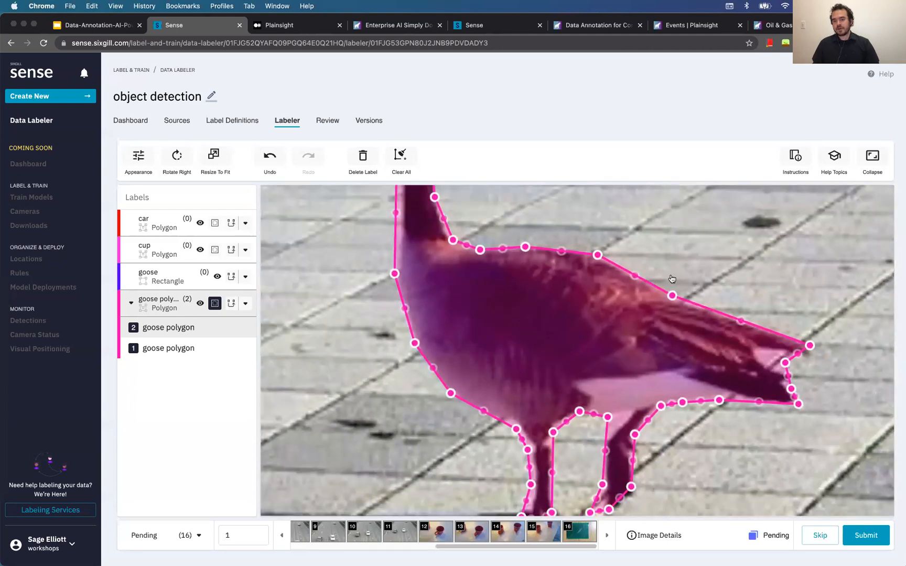
{"action": "scroll", "coordinate": [680, 362], "scroll_direction": "down", "scroll_amount": 2}
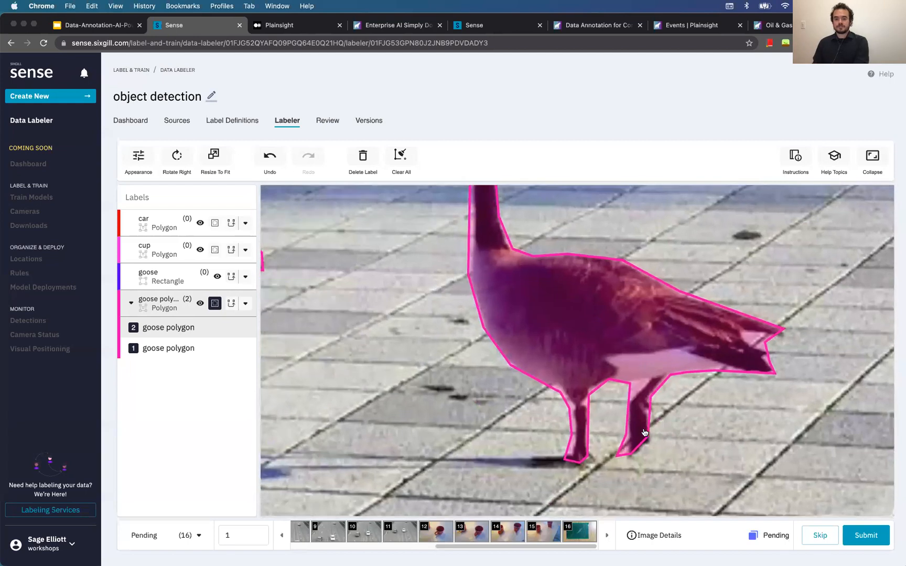
{"action": "left_click_drag", "start_coordinate": [648, 438], "coordinate": [634, 457]}
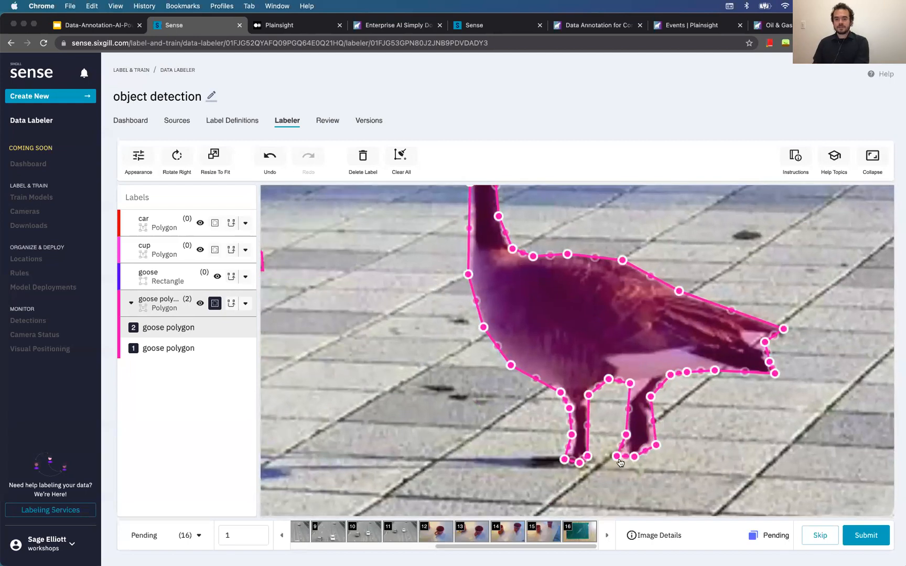
Zoom out and reframe the photo so both geese are fully visible
{"action": "scroll", "coordinate": [676, 445], "scroll_direction": "down", "scroll_amount": 2}
{"action": "scroll", "coordinate": [430, 406], "scroll_direction": "down", "scroll_amount": 2}
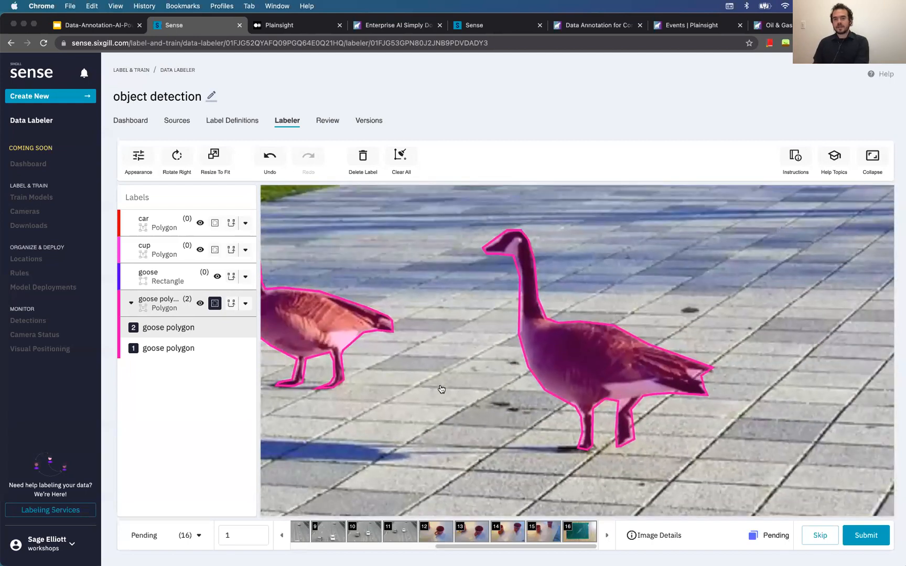
{"action": "left_click_drag", "start_coordinate": [442, 389], "coordinate": [557, 366]}
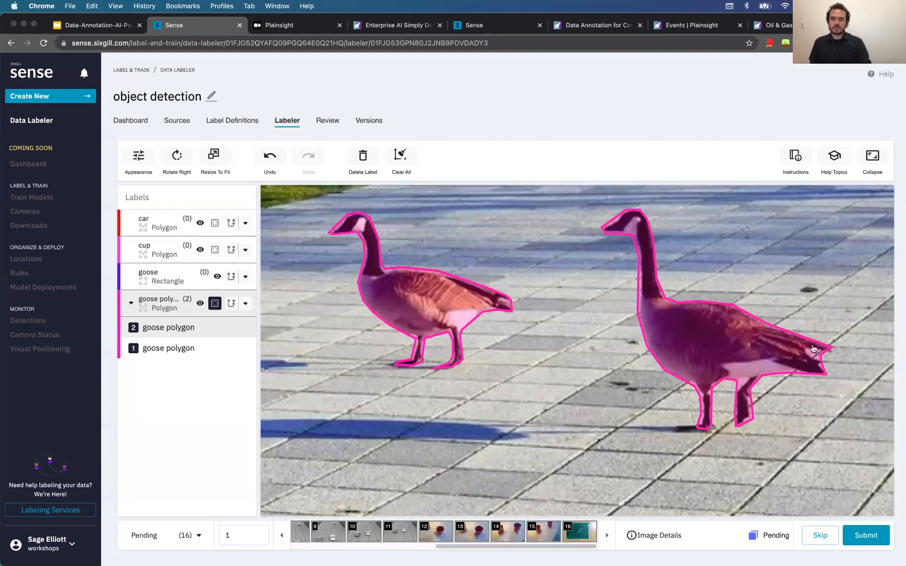
{"action": "scroll", "coordinate": [813, 348], "scroll_direction": "down", "scroll_amount": 1}
{"action": "scroll", "coordinate": [568, 361], "scroll_direction": "down", "scroll_amount": 5}
{"action": "left_click_drag", "start_coordinate": [623, 351], "coordinate": [539, 347]}
{"action": "scroll", "coordinate": [535, 308], "scroll_direction": "down", "scroll_amount": 2}
{"action": "scroll", "coordinate": [534, 339], "scroll_direction": "down", "scroll_amount": 1}
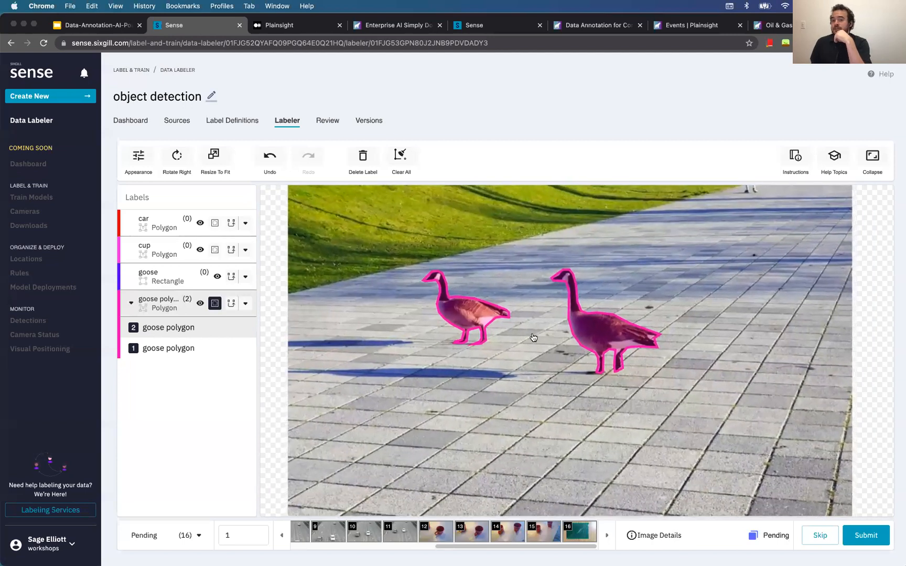
{"action": "scroll", "coordinate": [533, 337], "scroll_direction": "down", "scroll_amount": 3}
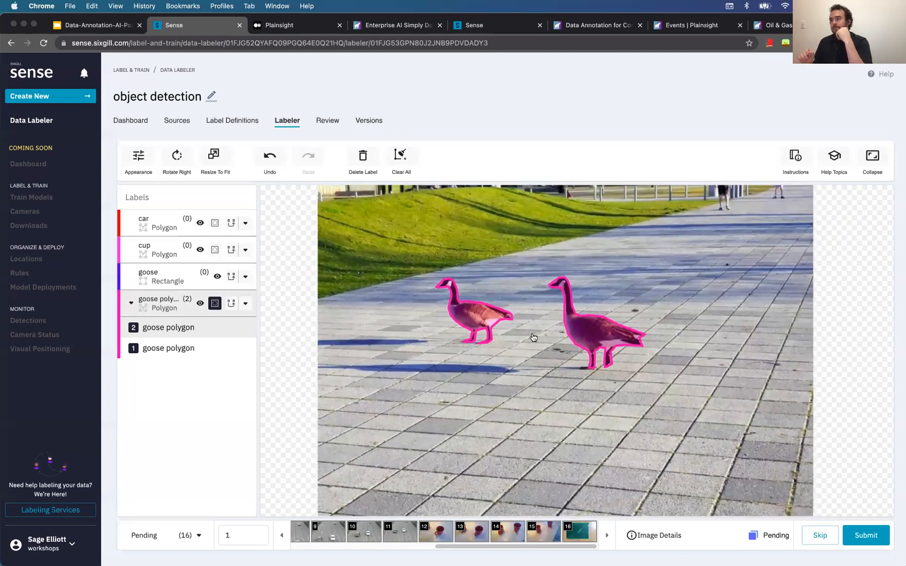
Delete both geese's goose polygons
{"action": "left_click", "coordinate": [465, 314]}
{"action": "key", "text": "Delete"}
{"action": "left_click", "coordinate": [593, 325]}
{"action": "key", "text": "Delete"}
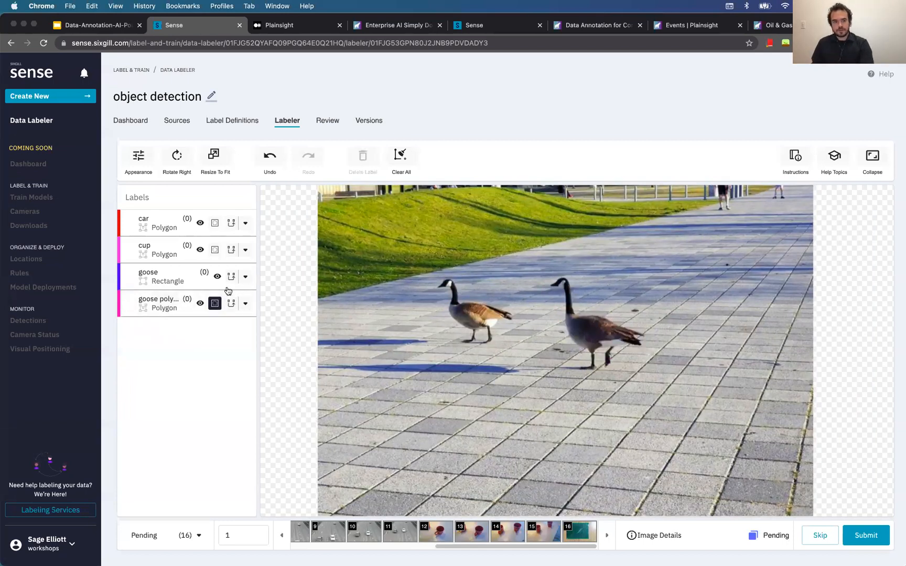
Draw a trial goose rectangle around the left goose, then delete it
{"action": "left_click", "coordinate": [178, 283]}
{"action": "left_click_drag", "start_coordinate": [435, 278], "coordinate": [514, 341]}
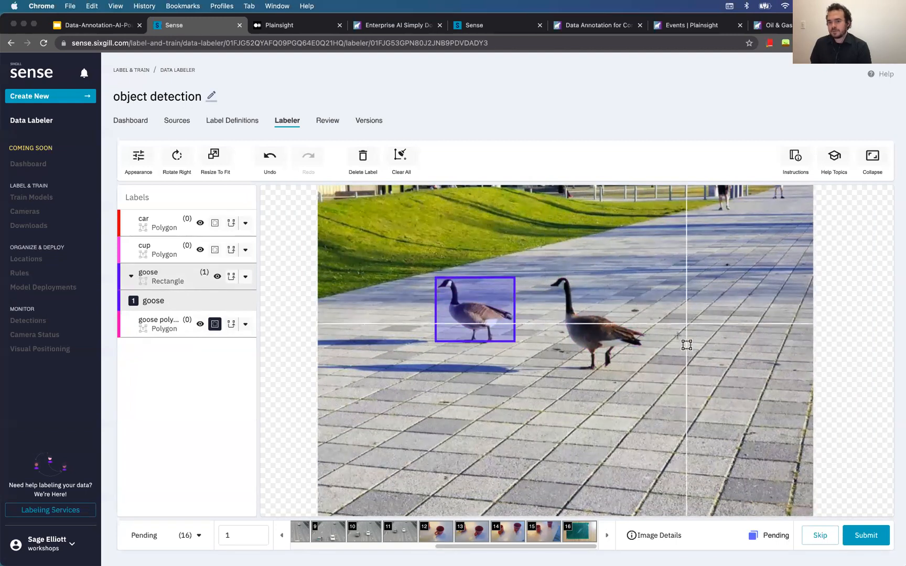
{"action": "left_click", "coordinate": [490, 297]}
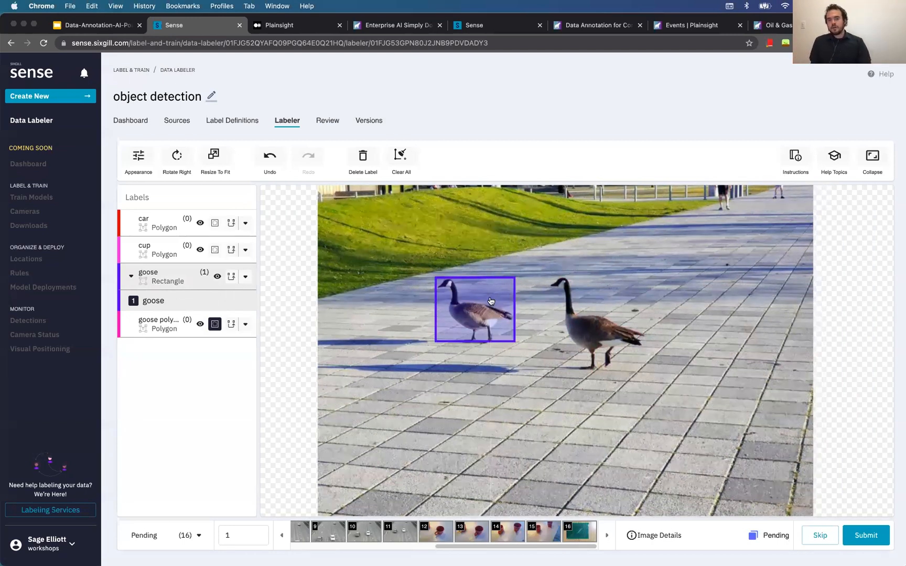
{"action": "key", "text": "Delete"}
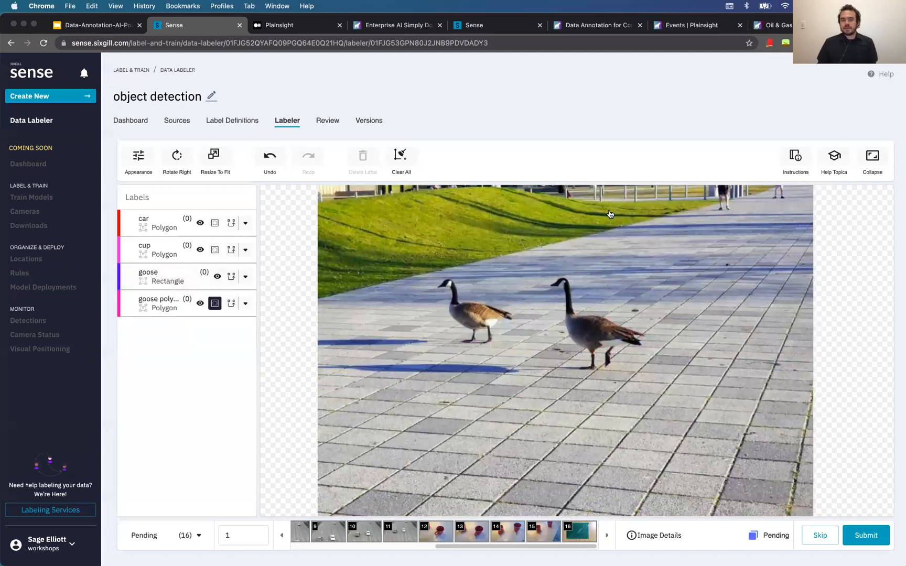
Fit the geese photo in view and choose AutoLabel for the goose rectangle label
{"action": "scroll", "coordinate": [628, 321], "scroll_direction": "up", "scroll_amount": 5}
{"action": "scroll", "coordinate": [603, 309], "scroll_direction": "down", "scroll_amount": 1}
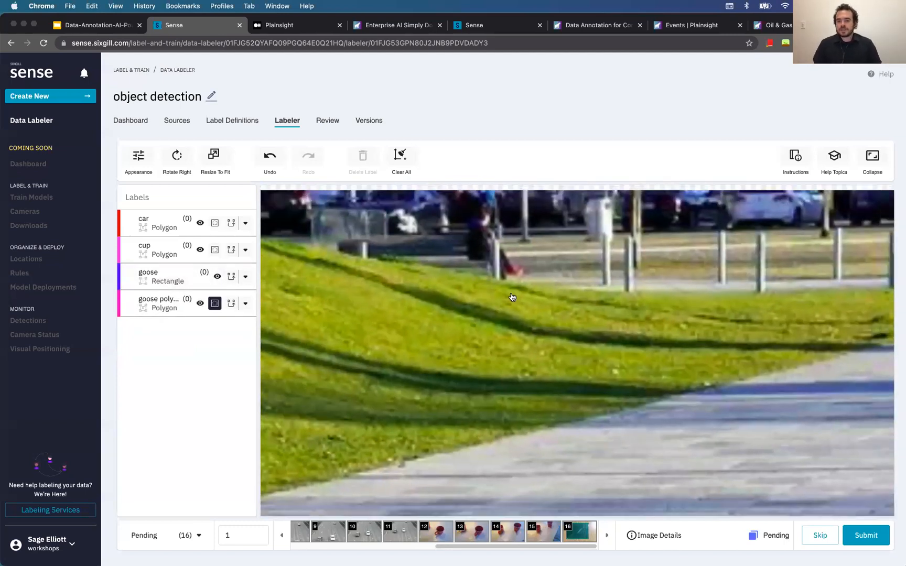
{"action": "scroll", "coordinate": [512, 297], "scroll_direction": "down", "scroll_amount": 5}
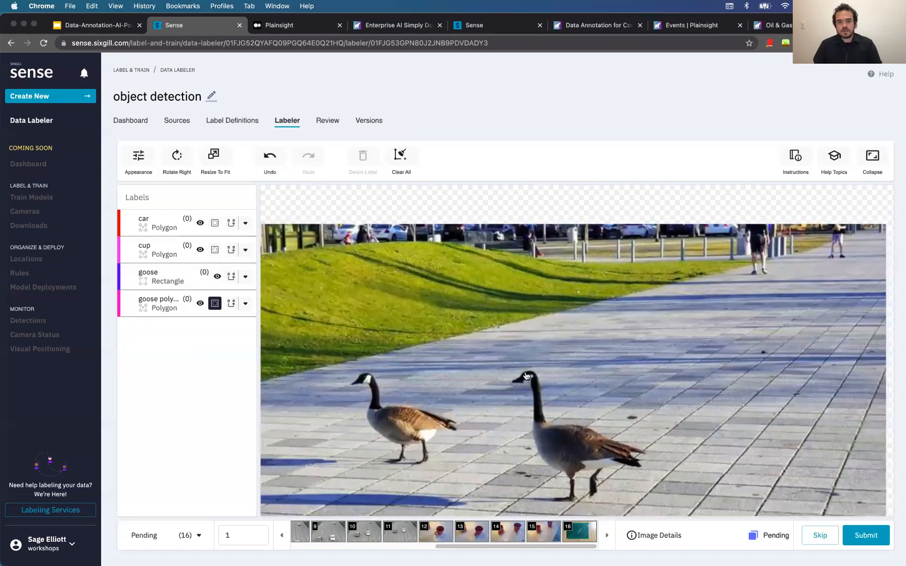
{"action": "scroll", "coordinate": [471, 408], "scroll_direction": "up", "scroll_amount": 2}
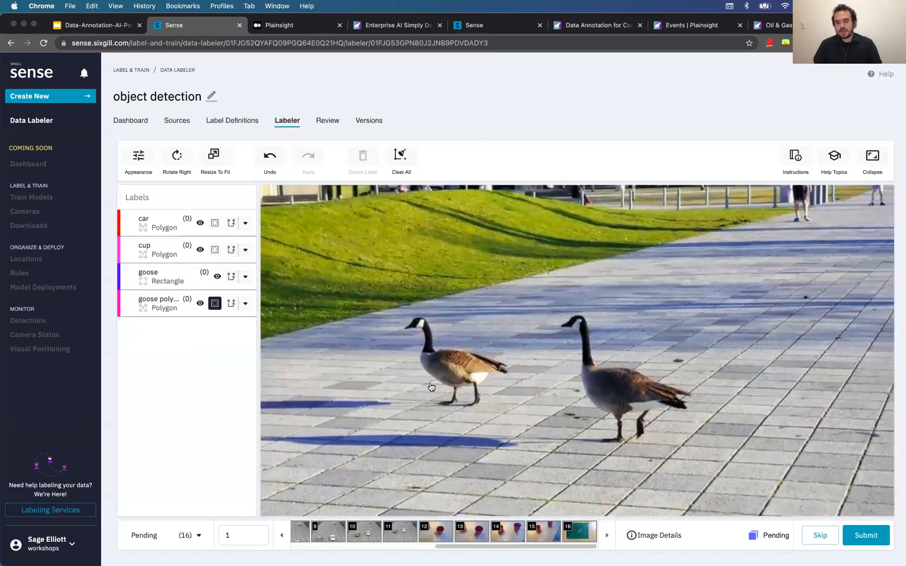
{"action": "scroll", "coordinate": [429, 387], "scroll_direction": "up", "scroll_amount": 2}
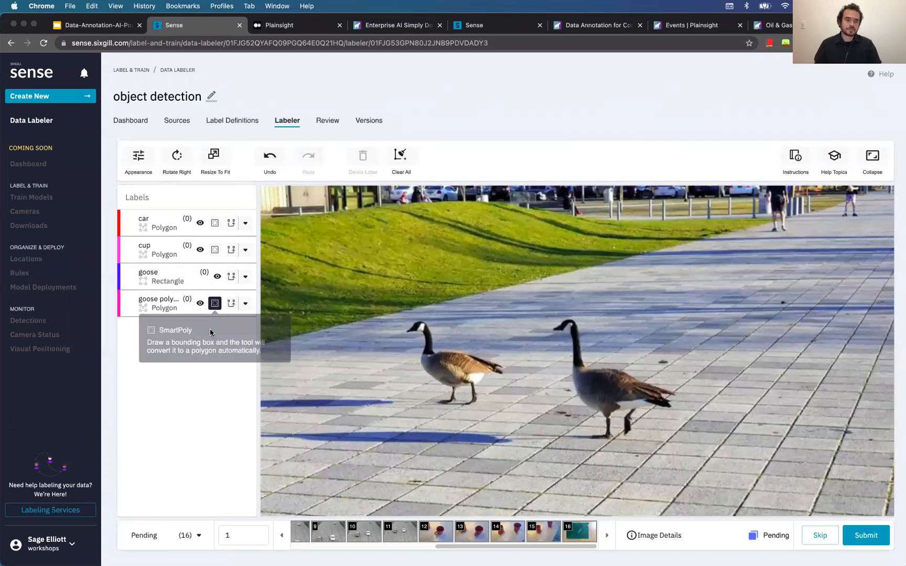
{"action": "left_click", "coordinate": [246, 276]}
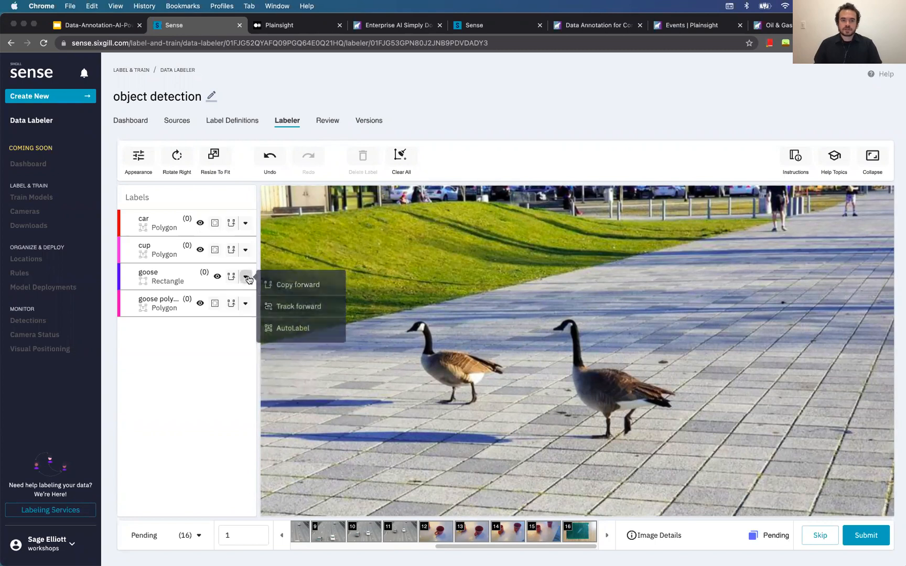
{"action": "left_click", "coordinate": [303, 331]}
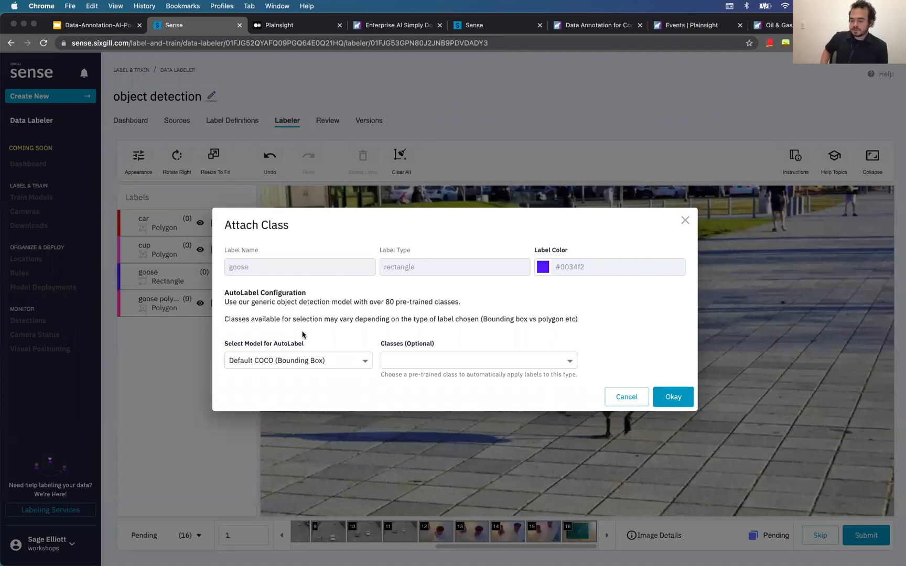
Attach the bird class from Default COCO (Bounding Box) to the goose label and apply AutoLabel
{"action": "left_click", "coordinate": [307, 357]}
{"action": "left_click", "coordinate": [423, 360]}
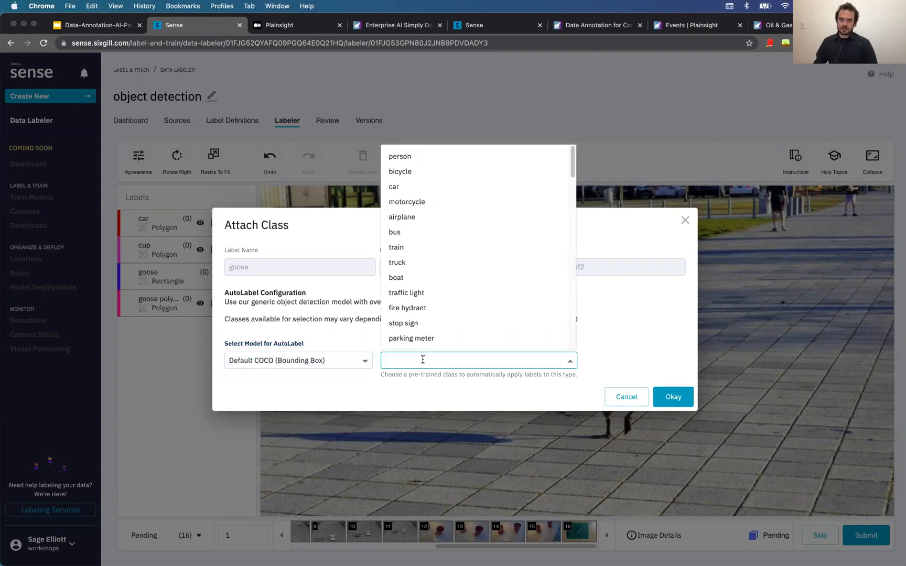
{"action": "type", "text": "goo"}
{"action": "key", "text": "BackSpace"}
{"action": "key", "text": "BackSpace"}
{"action": "key", "text": "BackSpace"}
{"action": "type", "text": "bir"}
{"action": "left_click", "coordinate": [395, 389]}
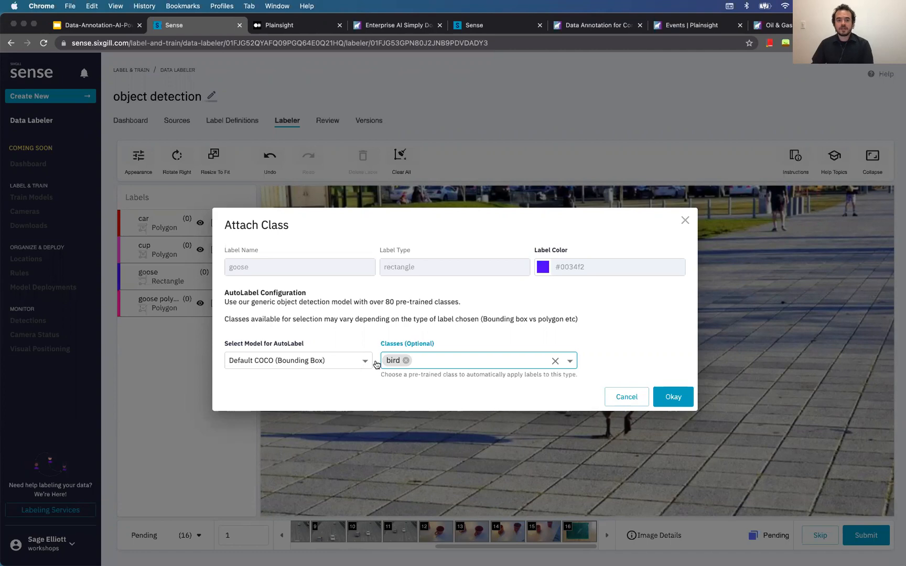
{"action": "left_click", "coordinate": [329, 366]}
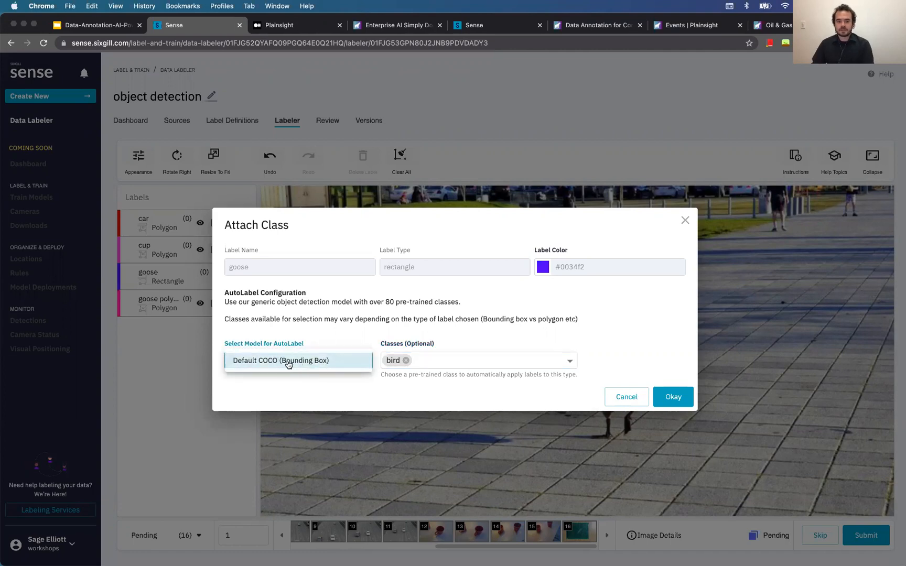
{"action": "left_click", "coordinate": [357, 344]}
{"action": "left_click", "coordinate": [338, 368]}
{"action": "left_click", "coordinate": [324, 322]}
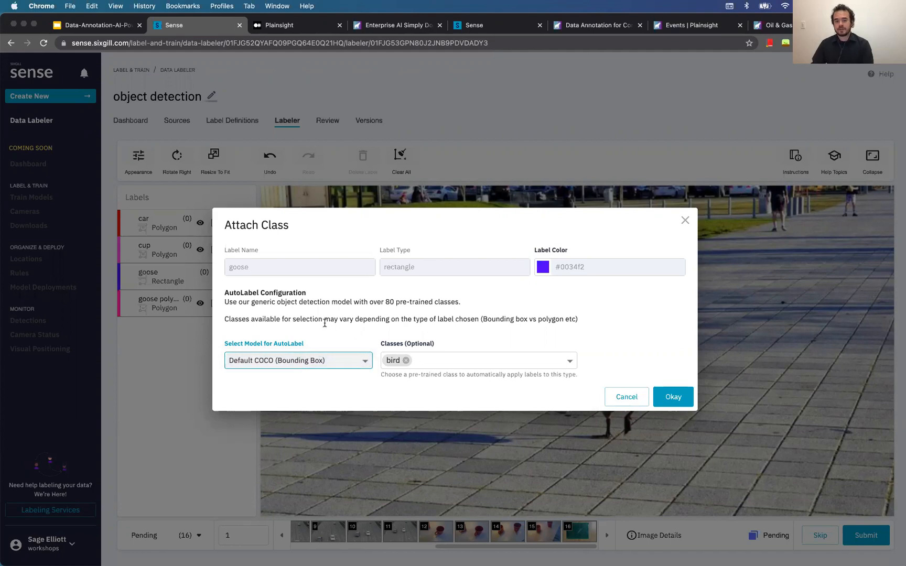
{"action": "left_click", "coordinate": [673, 397]}
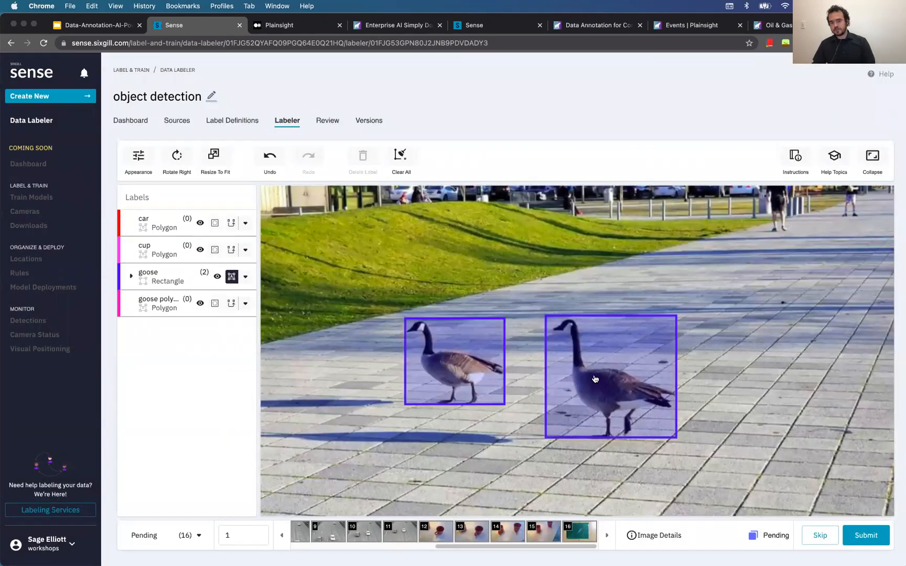
Widen the right goose's box slightly and submit the first goose image
{"action": "left_click", "coordinate": [648, 363]}
{"action": "left_click_drag", "start_coordinate": [677, 317], "coordinate": [681, 320]}
{"action": "left_click", "coordinate": [689, 356]}
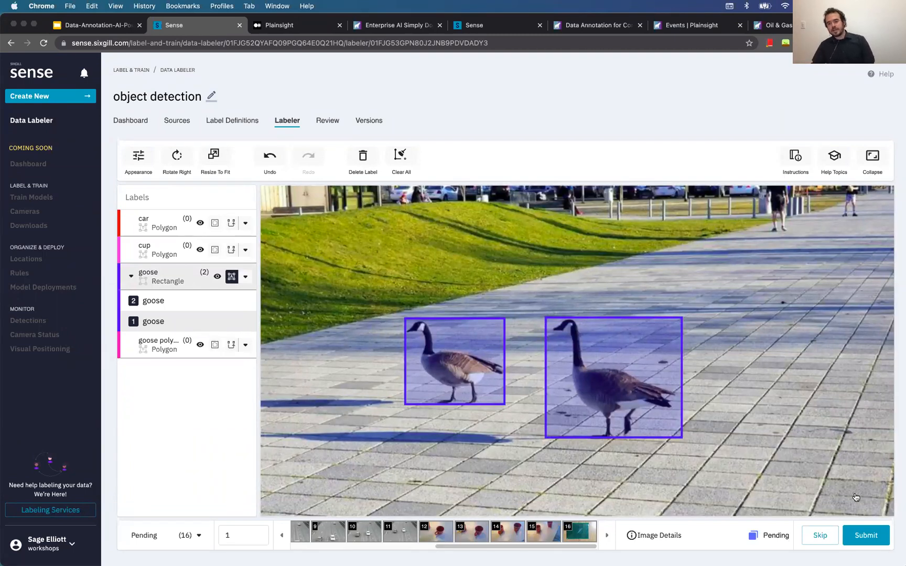
{"action": "left_click", "coordinate": [245, 276]}
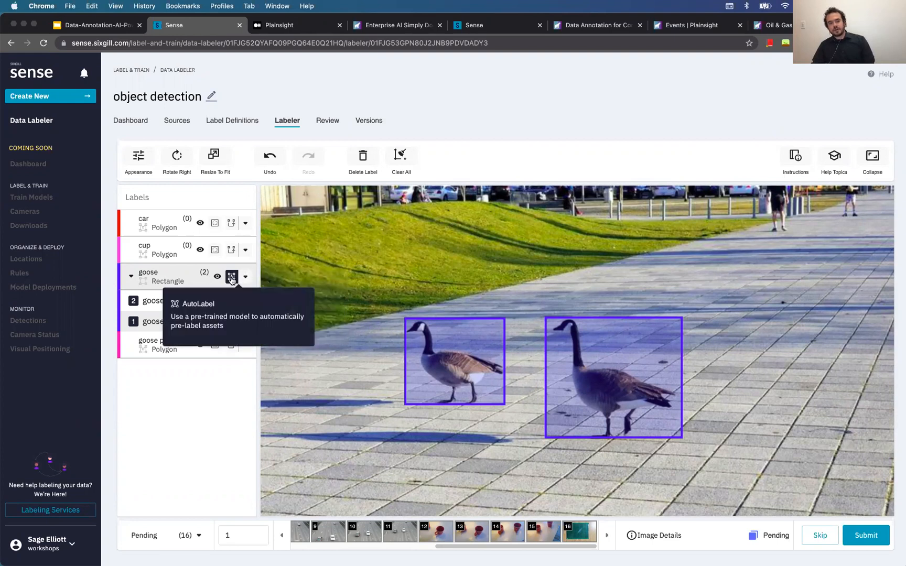
{"action": "left_click", "coordinate": [863, 535]}
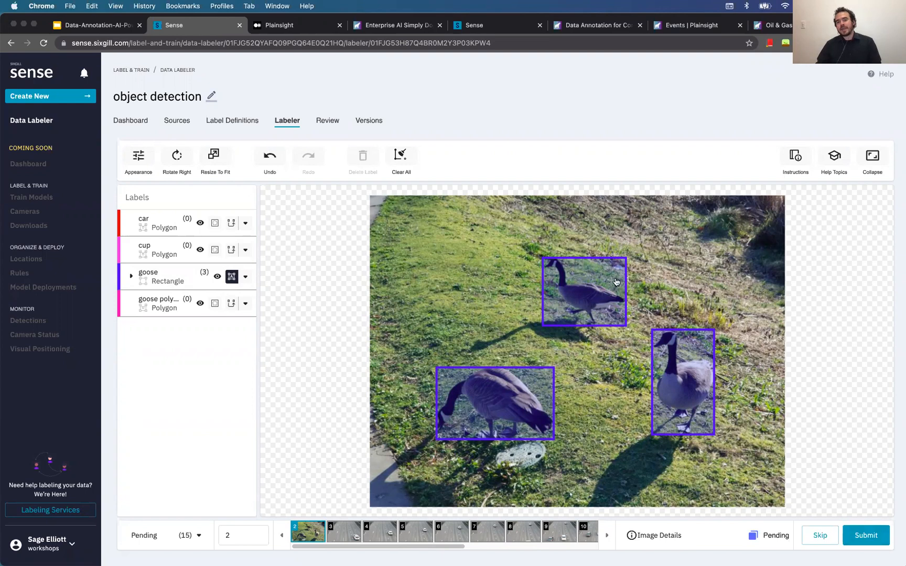
Resize the top goose's box to fit and submit image 2
{"action": "left_click", "coordinate": [595, 286]}
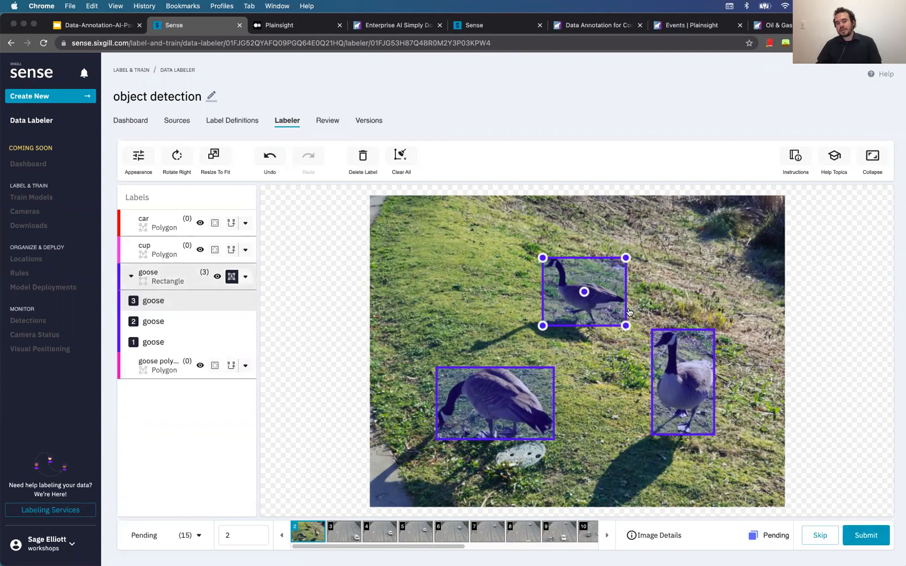
{"action": "scroll", "coordinate": [628, 311], "scroll_direction": "up", "scroll_amount": 3}
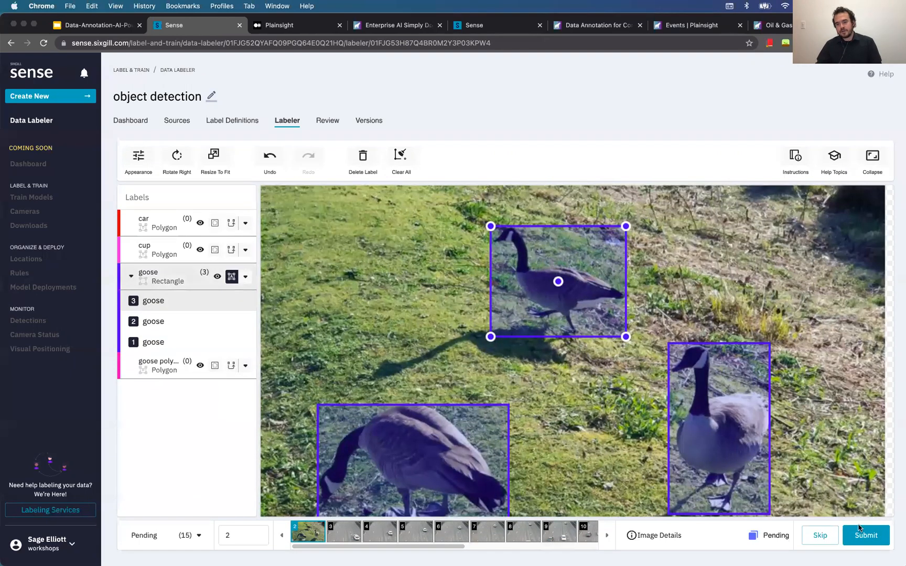
{"action": "mouse_move", "coordinate": [626, 227]}
{"action": "left_mouse_down"}
{"action": "mouse_move", "coordinate": [639, 223]}
{"action": "mouse_move", "coordinate": [632, 227]}
{"action": "left_mouse_up"}
{"action": "scroll", "coordinate": [587, 306], "scroll_direction": "down", "scroll_amount": 1}
{"action": "scroll", "coordinate": [586, 306], "scroll_direction": "down", "scroll_amount": 1}
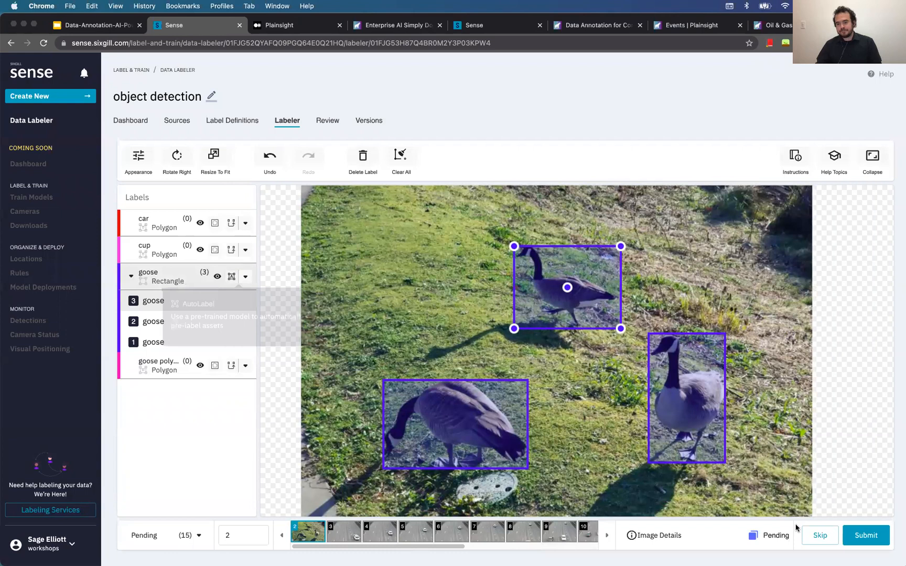
{"action": "left_click", "coordinate": [874, 542]}
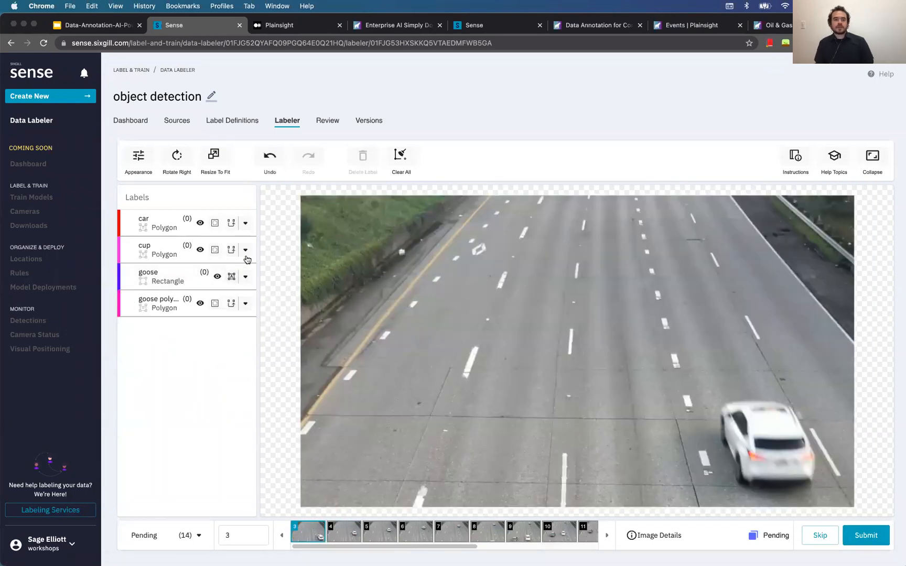
Set the car label to AutoLabel the car, truck and motorcycle classes and confirm
{"action": "left_click", "coordinate": [245, 224]}
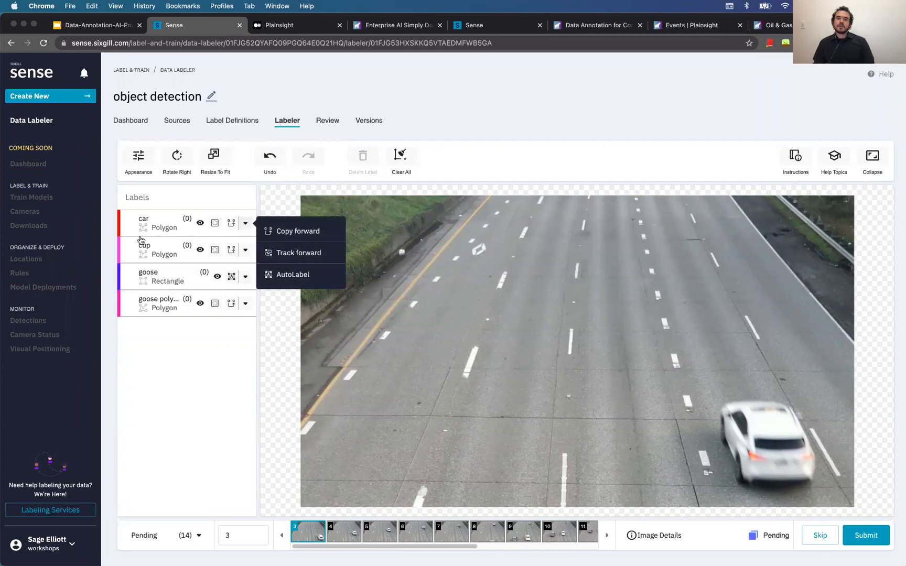
{"action": "left_click", "coordinate": [307, 285]}
{"action": "left_click", "coordinate": [464, 356]}
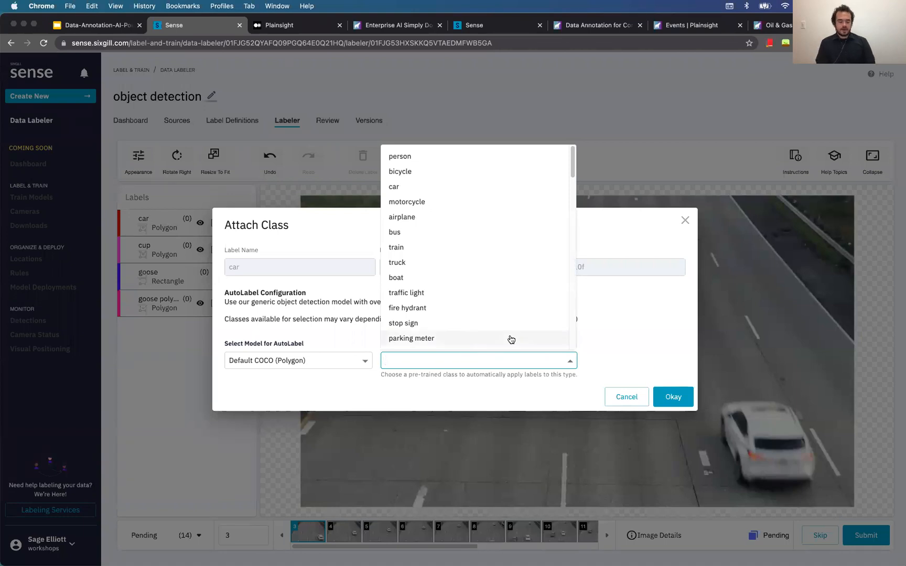
{"action": "type", "text": "car"}
{"action": "left_click", "coordinate": [473, 382]}
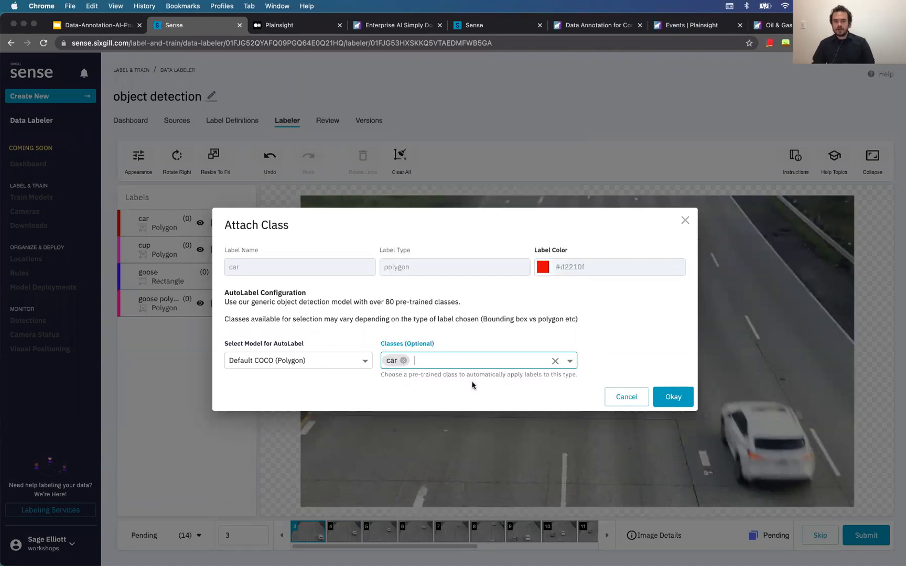
{"action": "type", "text": "trui"}
{"action": "key", "text": "BackSpace"}
{"action": "left_click", "coordinate": [471, 382]}
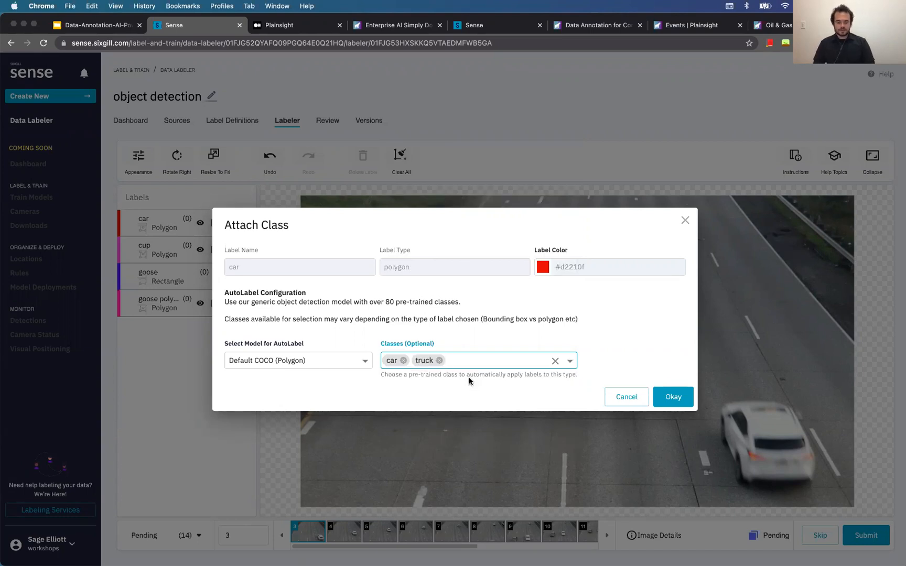
{"action": "type", "text": "mot"}
{"action": "left_click", "coordinate": [450, 382]}
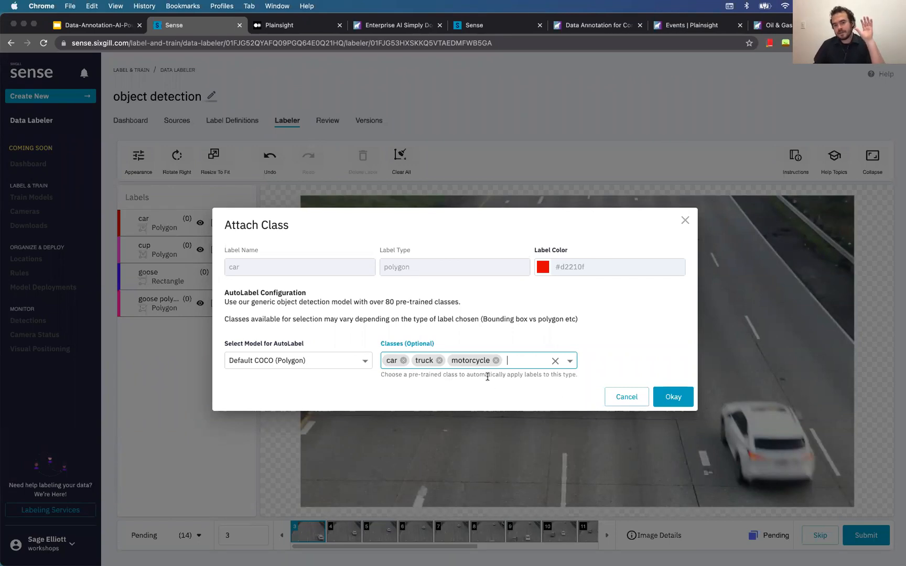
{"action": "left_click", "coordinate": [676, 397]}
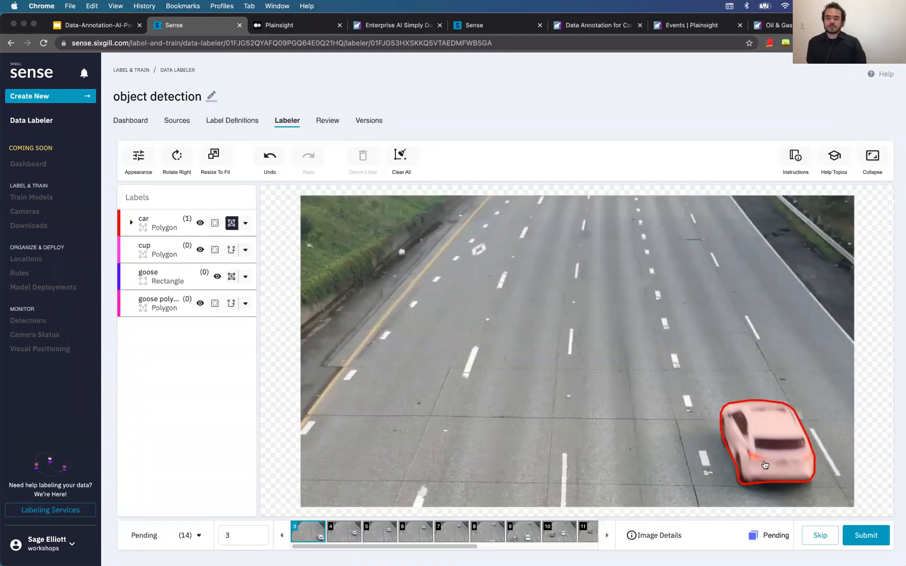
Submit highway images 3 through 7 with their auto-labeled cars
{"action": "left_click", "coordinate": [858, 536]}
{"action": "left_click", "coordinate": [860, 536]}
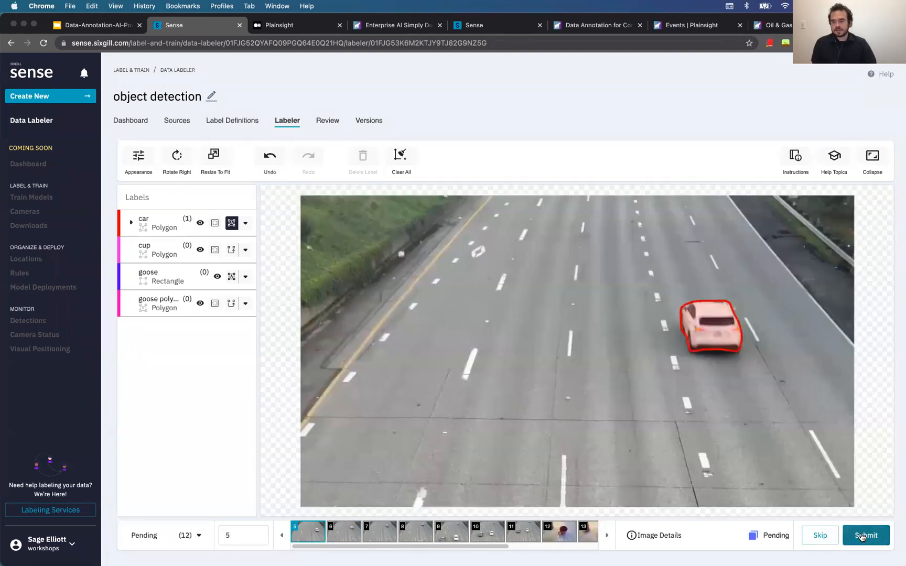
{"action": "left_click", "coordinate": [864, 535]}
{"action": "left_click", "coordinate": [865, 536]}
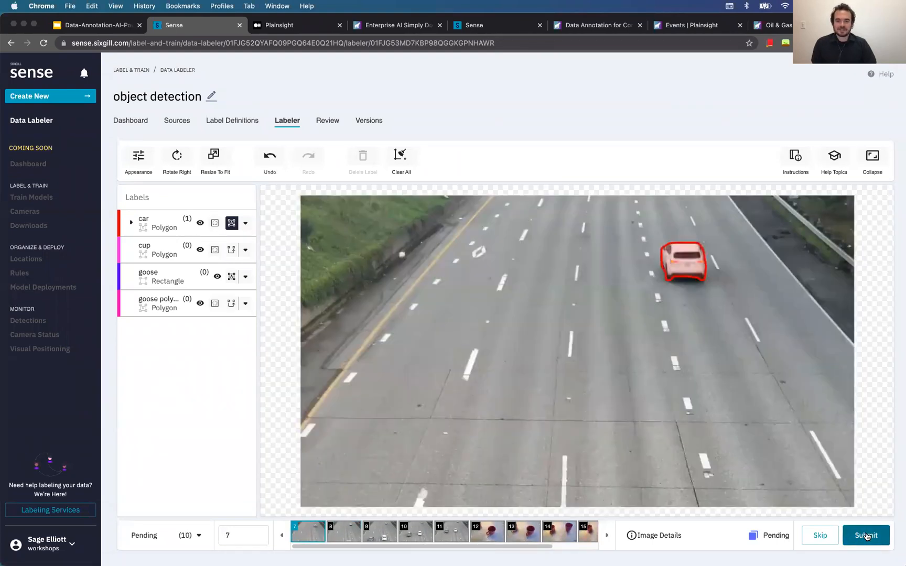
{"action": "left_click", "coordinate": [865, 535]}
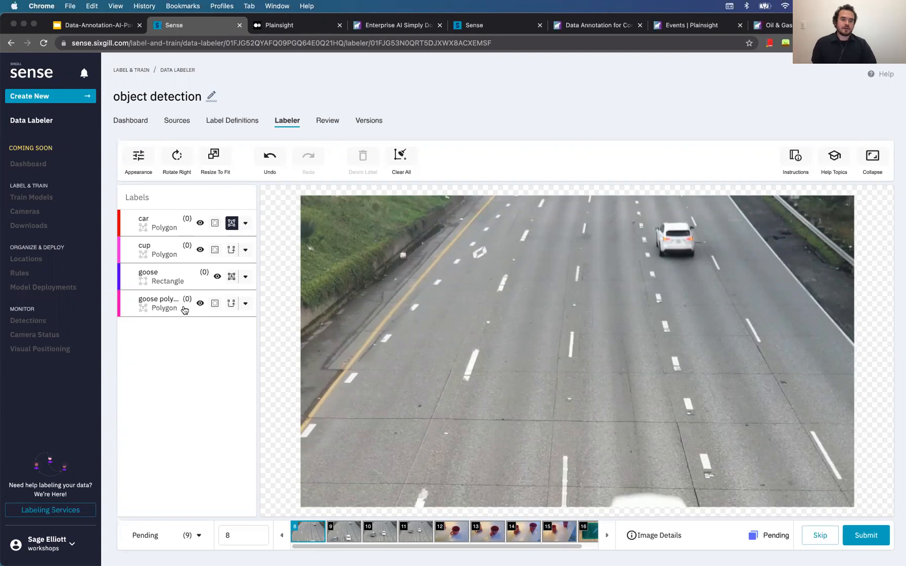
With SmartPoly on the goose polygon label, outline the top white car and the bottom-edge car
{"action": "left_click", "coordinate": [214, 303]}
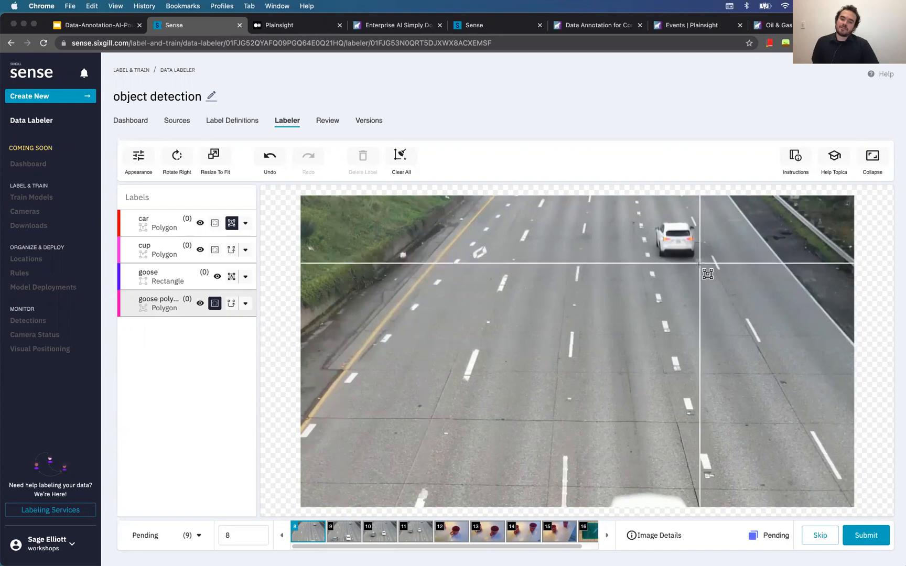
{"action": "left_click_drag", "start_coordinate": [654, 220], "coordinate": [698, 254]}
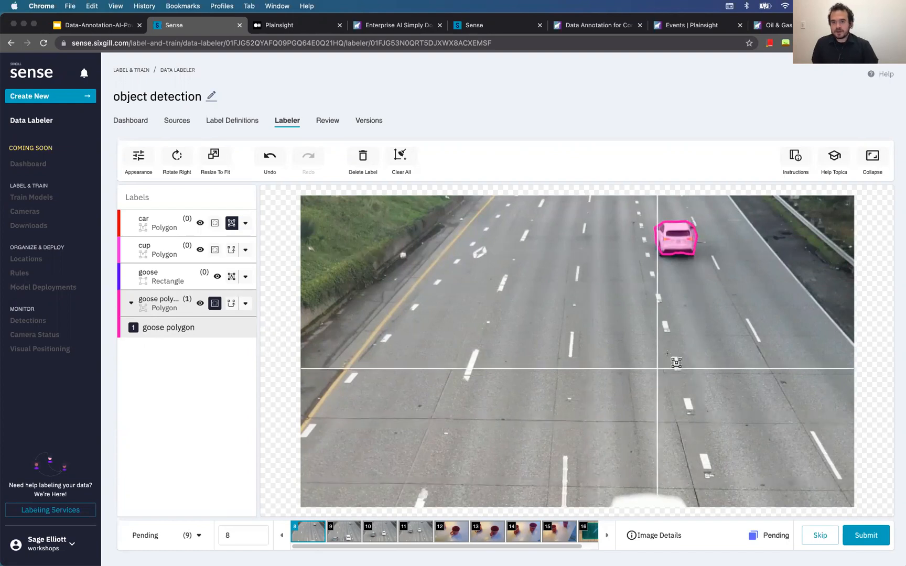
{"action": "left_click_drag", "start_coordinate": [606, 493], "coordinate": [689, 515]}
{"action": "left_click", "coordinate": [693, 242]}
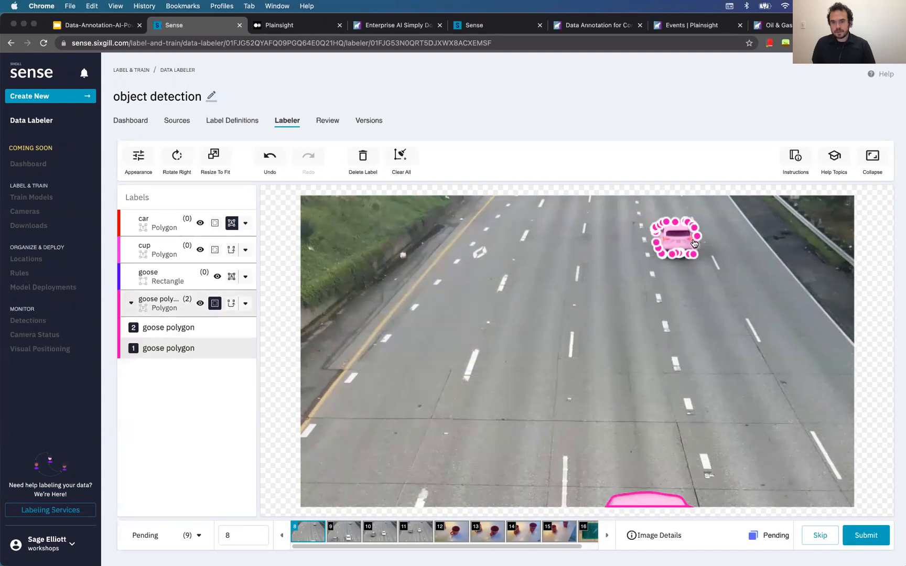
{"action": "scroll", "coordinate": [695, 242], "scroll_direction": "up", "scroll_amount": 3}
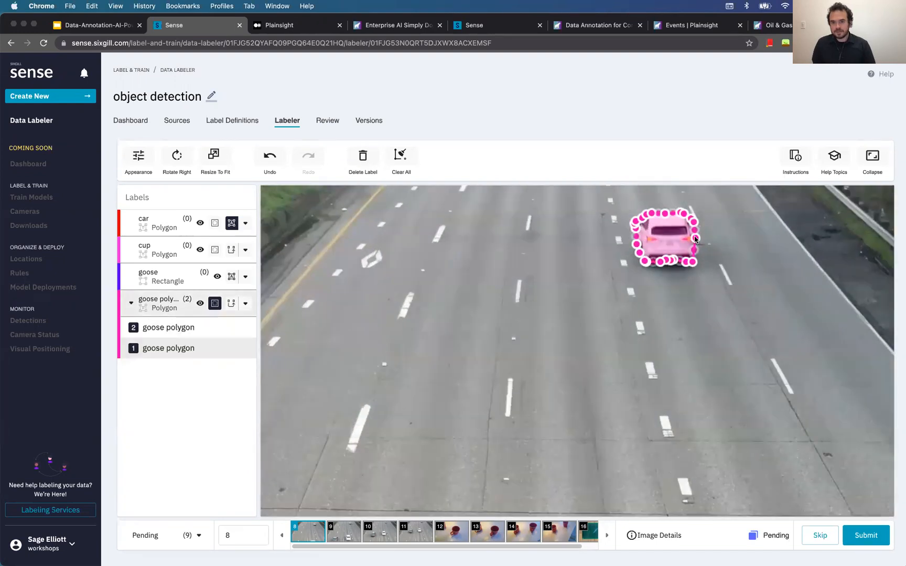
{"action": "left_click", "coordinate": [724, 324]}
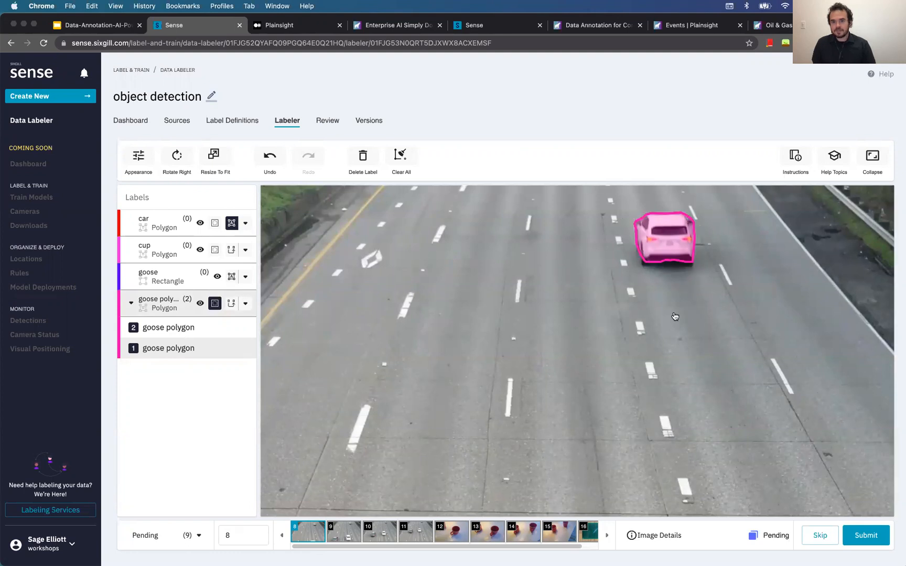
{"action": "scroll", "coordinate": [675, 316], "scroll_direction": "down", "scroll_amount": 5}
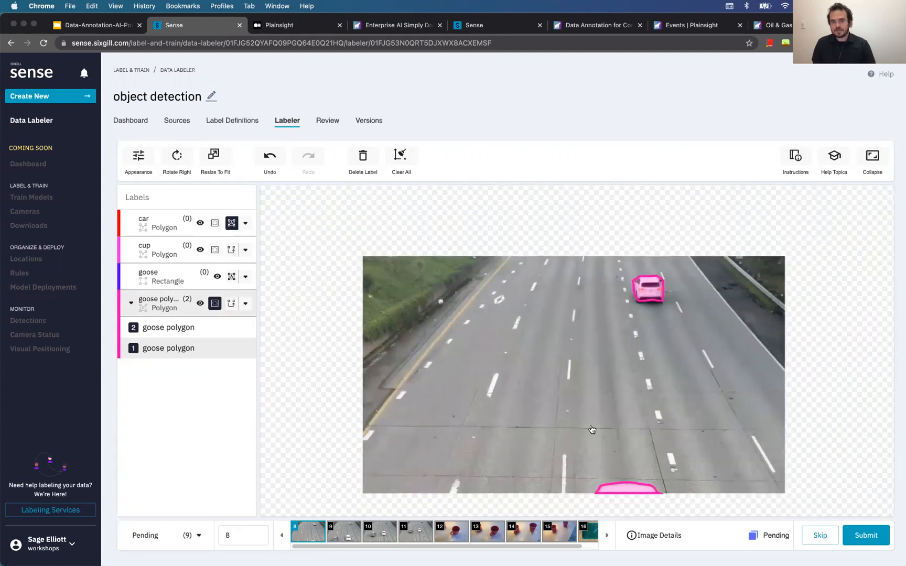
{"action": "left_click_drag", "start_coordinate": [592, 429], "coordinate": [591, 401]}
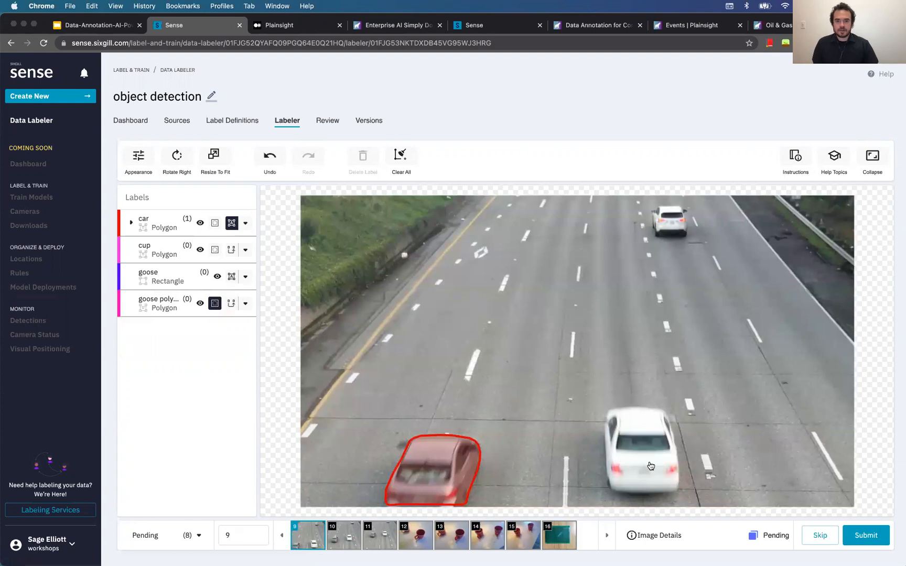
Outline the distant and near white cars with SmartPoly car polygons
{"action": "left_click", "coordinate": [167, 227]}
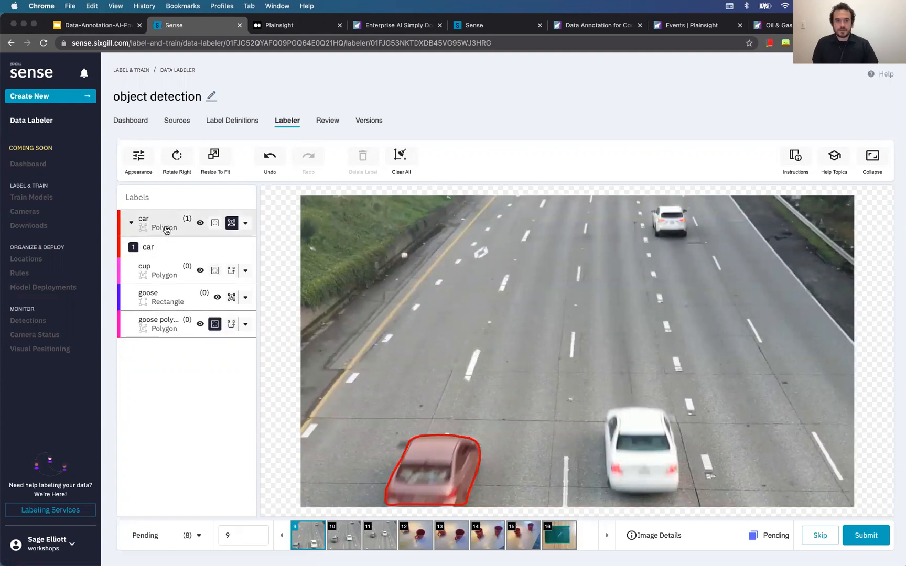
{"action": "left_click", "coordinate": [215, 223]}
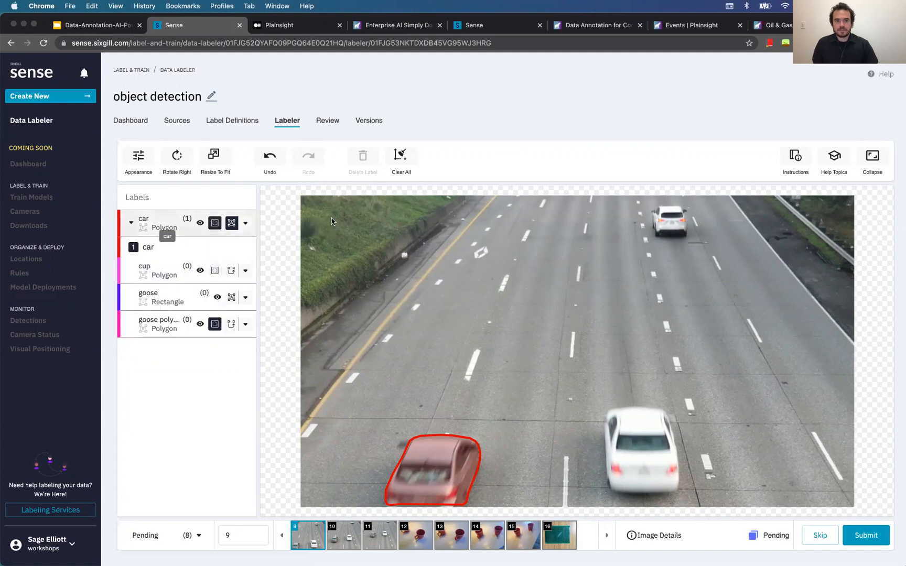
{"action": "left_click_drag", "start_coordinate": [692, 237], "coordinate": [650, 205]}
{"action": "left_click_drag", "start_coordinate": [601, 403], "coordinate": [679, 492]}
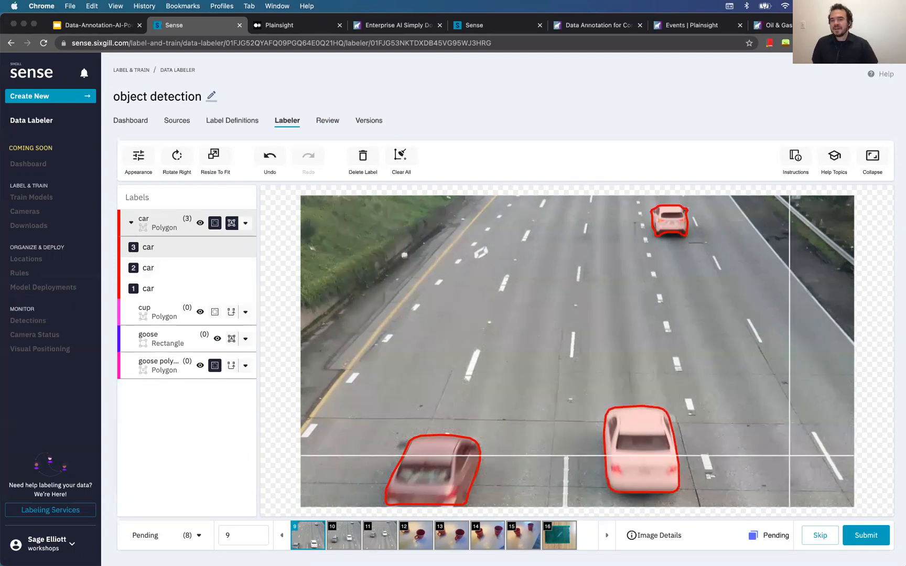
Submit highway images 9, 10 and 11
{"action": "left_click", "coordinate": [870, 535]}
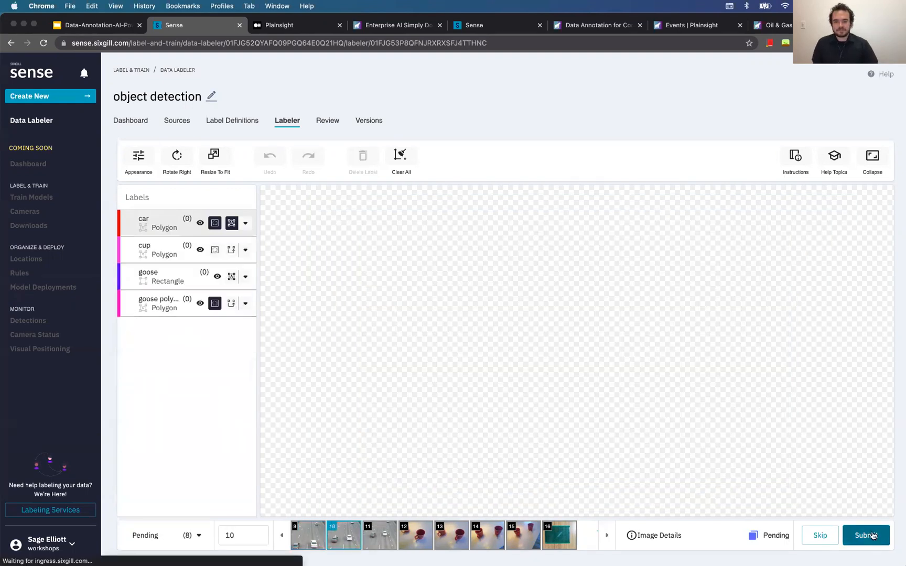
{"action": "left_click", "coordinate": [866, 535]}
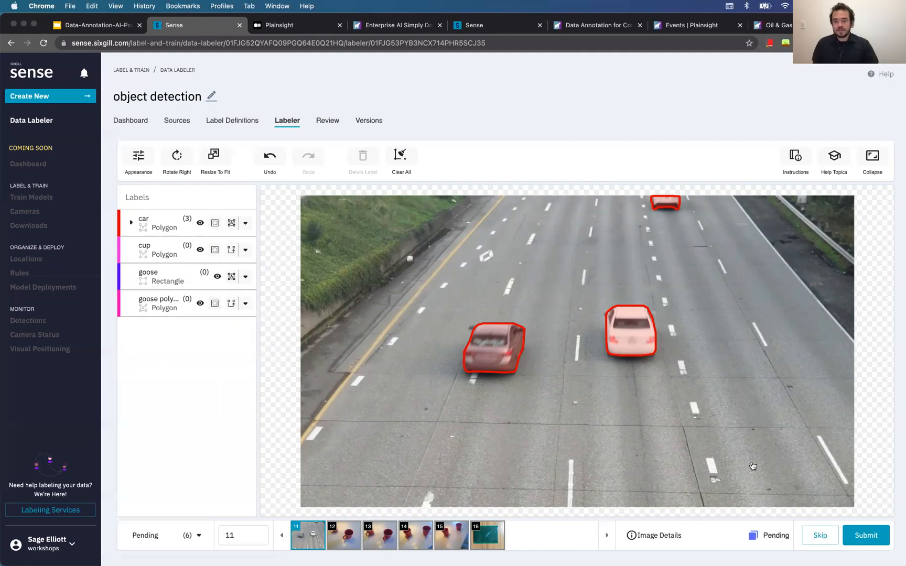
{"action": "left_click", "coordinate": [866, 535]}
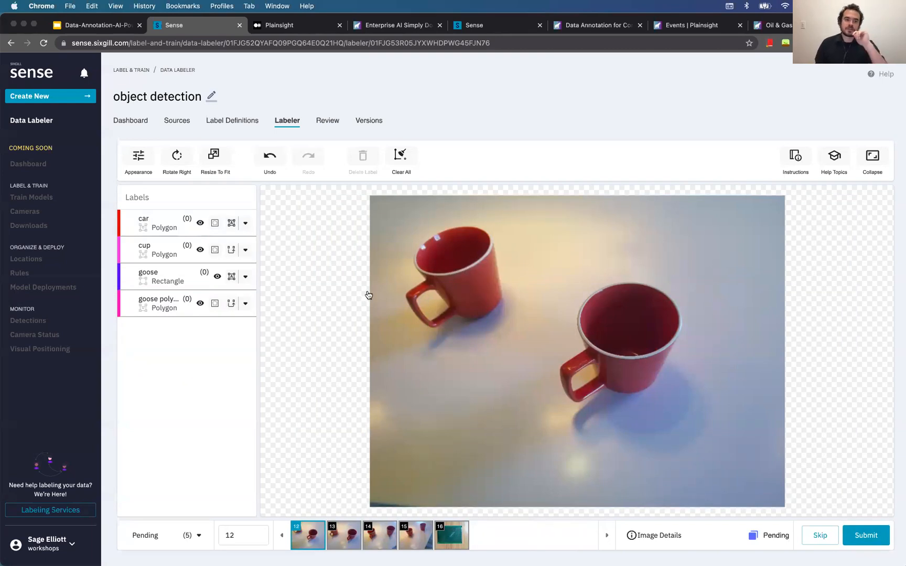
Turn on Track forward for the cup label
{"action": "left_click", "coordinate": [246, 251]}
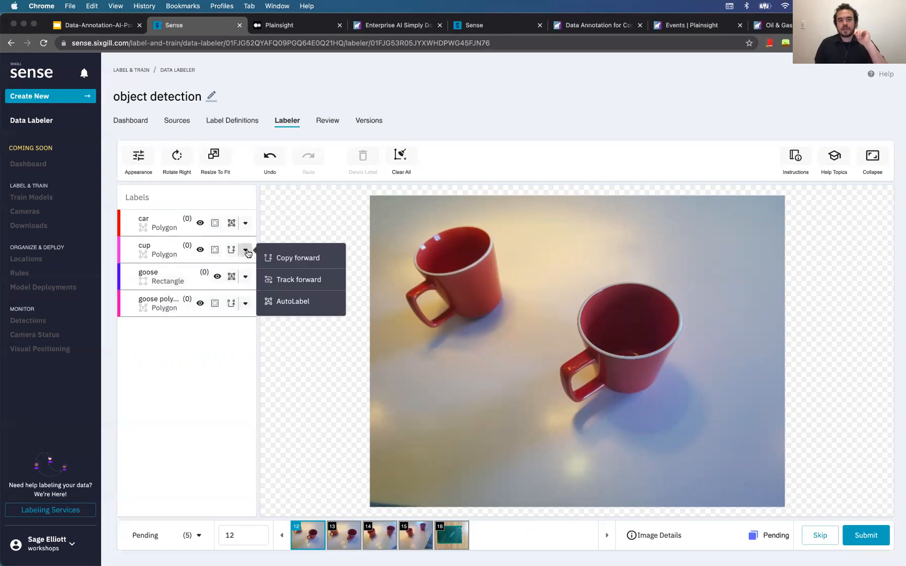
{"action": "left_click", "coordinate": [309, 283]}
{"action": "left_click", "coordinate": [591, 427]}
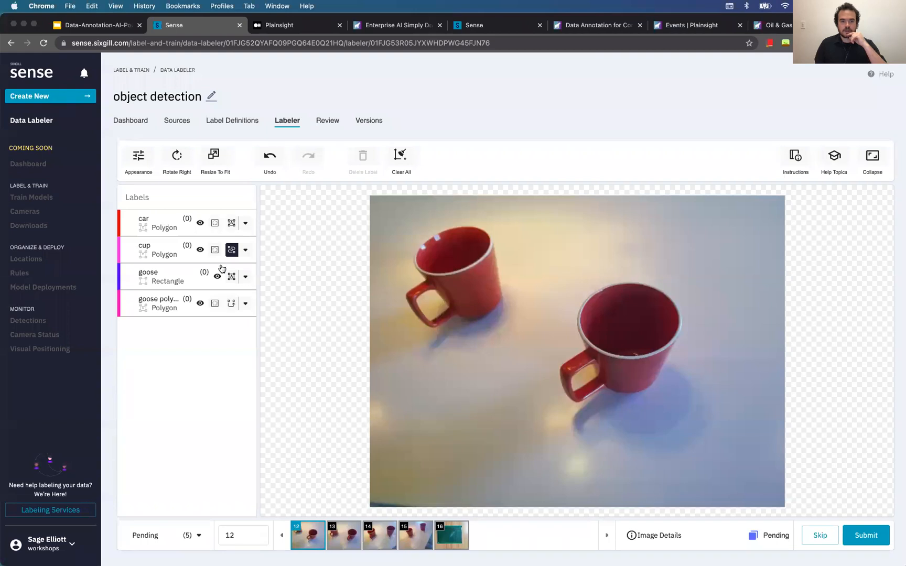
Outline the left and right red mugs with SmartPoly cup polygons
{"action": "left_click", "coordinate": [215, 249]}
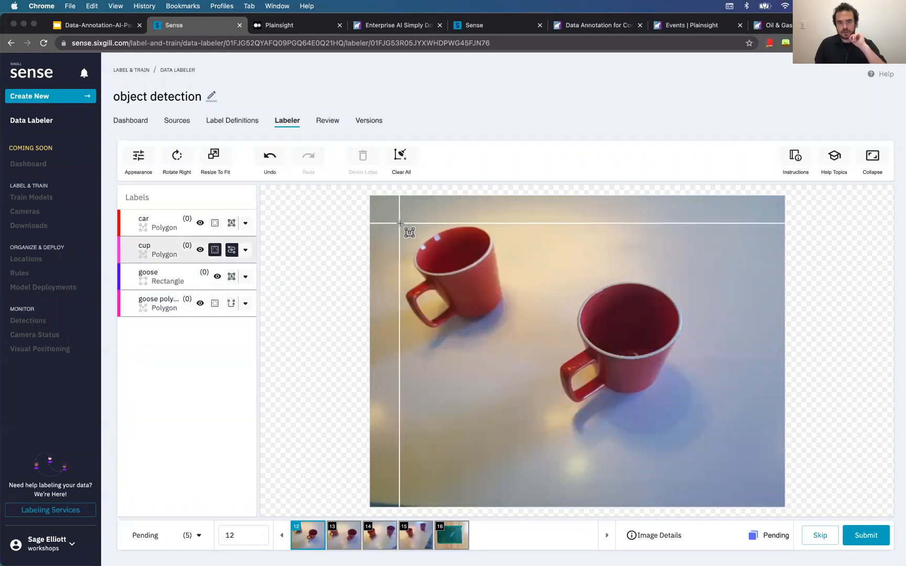
{"action": "left_click_drag", "start_coordinate": [400, 223], "coordinate": [503, 327]}
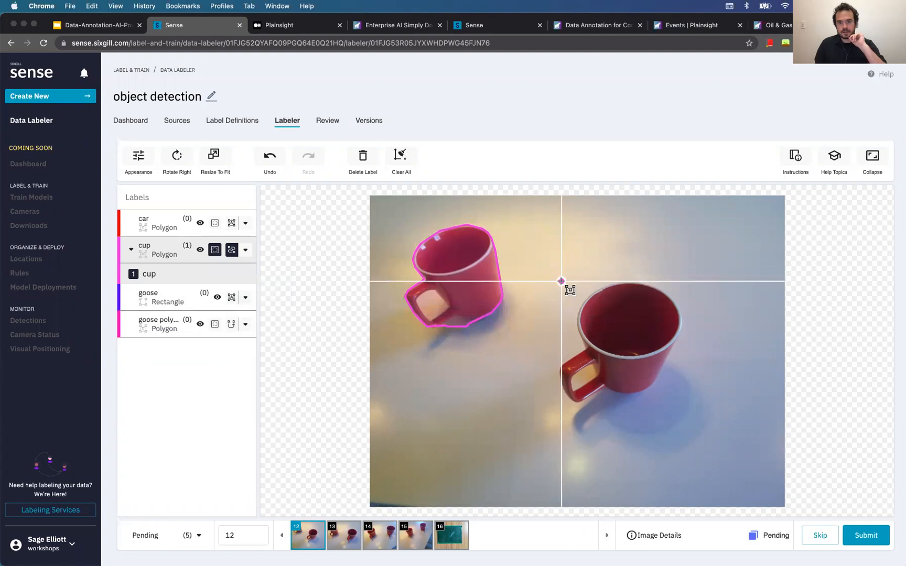
{"action": "key", "text": "Escape"}
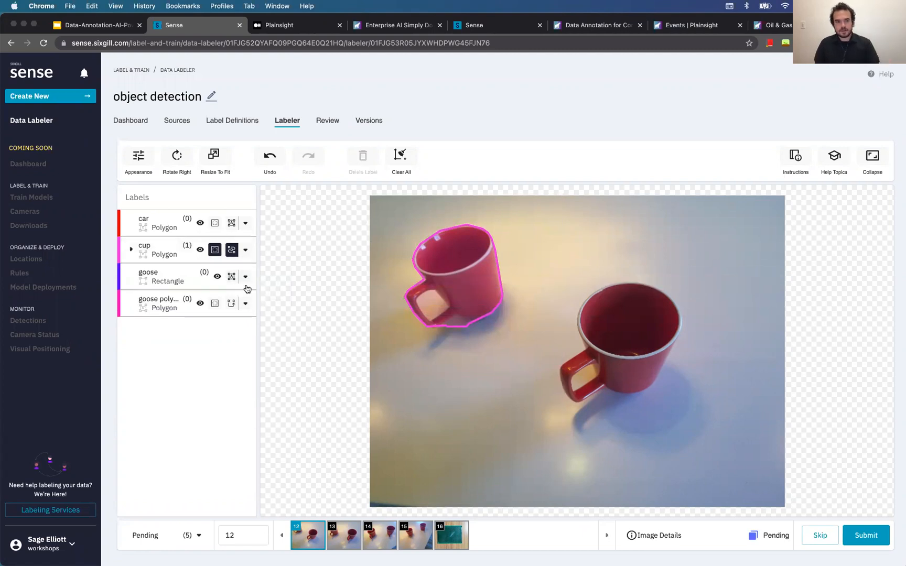
{"action": "left_click", "coordinate": [169, 253]}
{"action": "left_click_drag", "start_coordinate": [553, 280], "coordinate": [683, 401]}
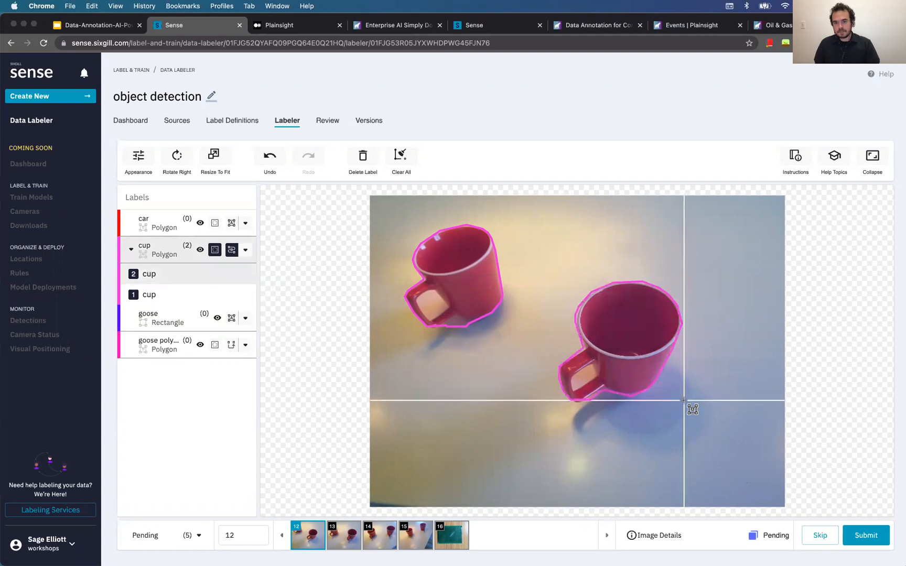
Tidy the left mug's outline by moving its bottom point and removing a stray point
{"action": "left_click", "coordinate": [449, 327]}
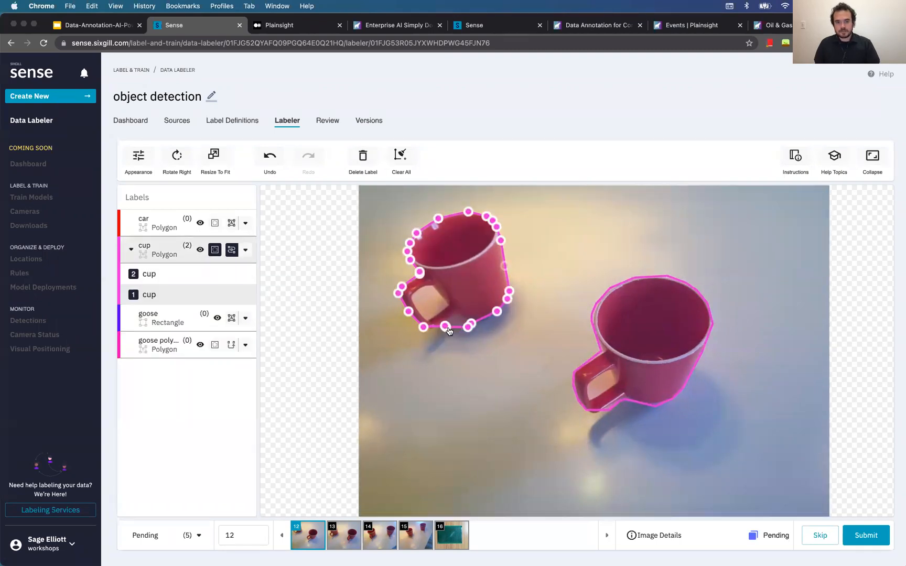
{"action": "mouse_move", "coordinate": [448, 327]}
{"action": "left_mouse_down"}
{"action": "mouse_move", "coordinate": [466, 326]}
{"action": "mouse_move", "coordinate": [457, 321]}
{"action": "left_mouse_up"}
{"action": "left_click", "coordinate": [462, 322]}
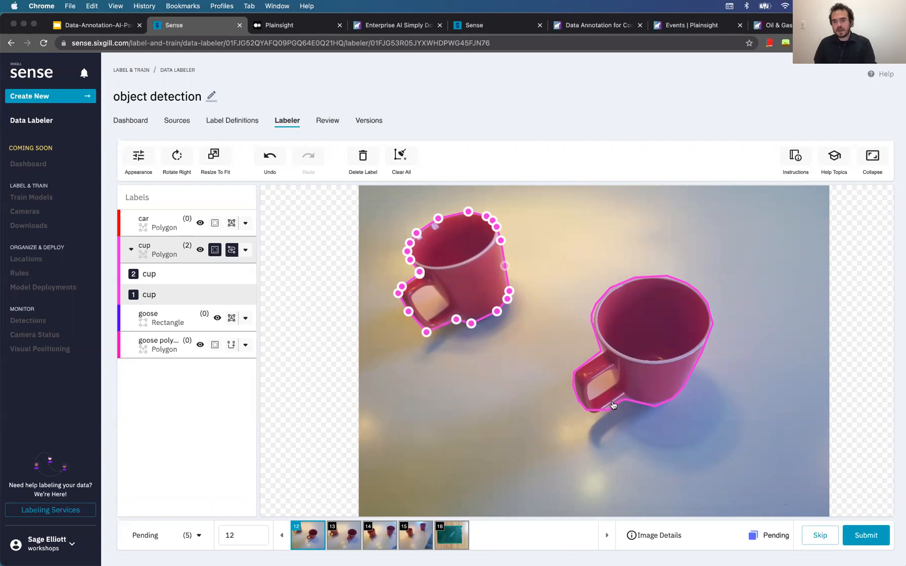
{"action": "left_click", "coordinate": [585, 412]}
{"action": "left_click", "coordinate": [492, 389]}
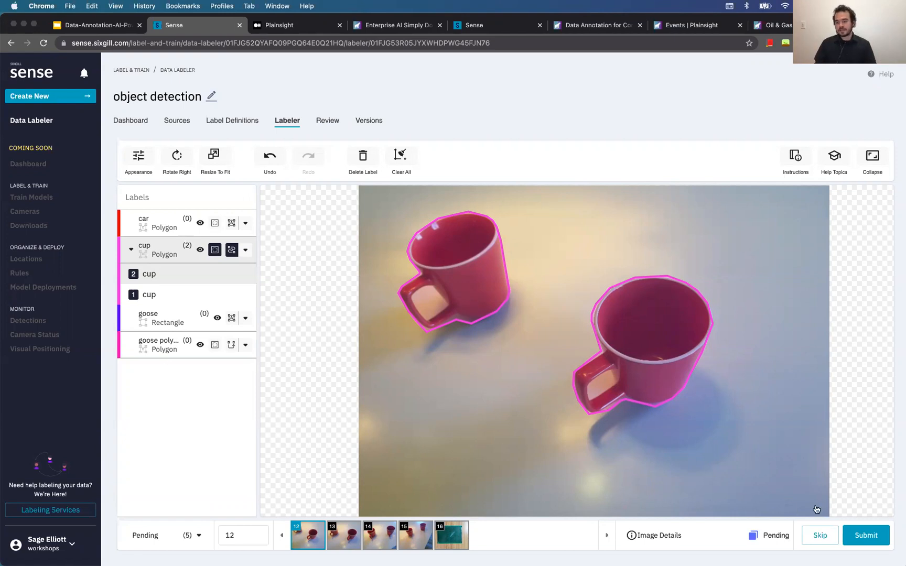
Submit cup images 12–15, adjusting the right cup's vertex on 14 and disabling Track Forward on 15
{"action": "left_click", "coordinate": [881, 541]}
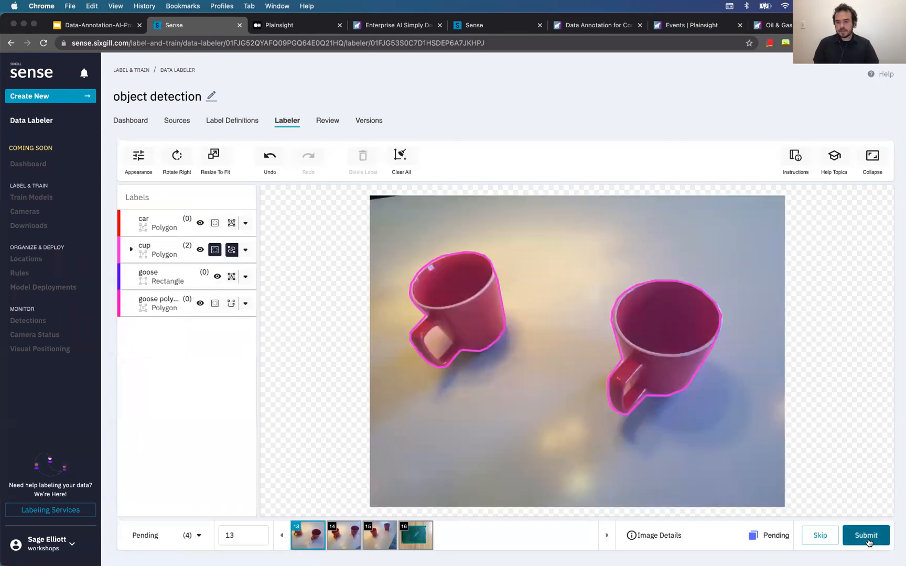
{"action": "left_click", "coordinate": [869, 542]}
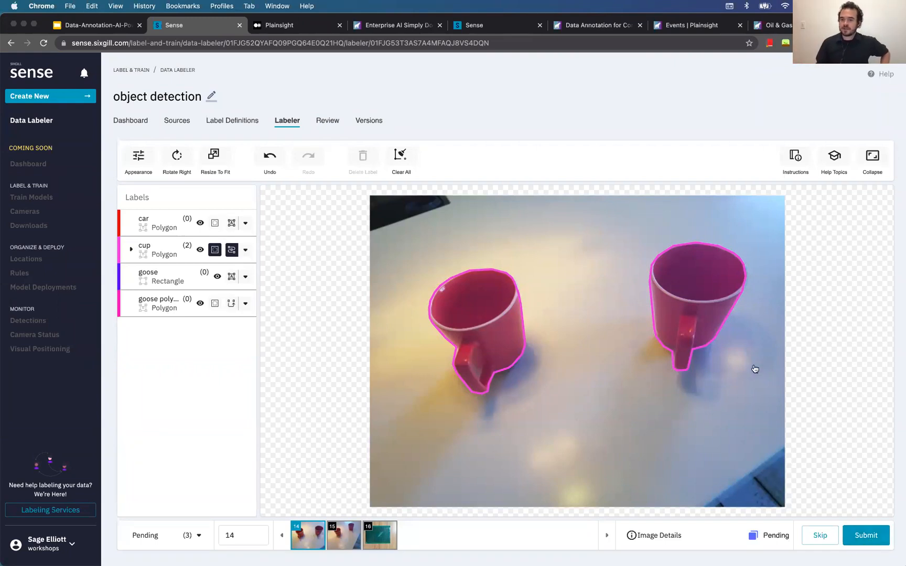
{"action": "left_click", "coordinate": [734, 276]}
{"action": "left_click_drag", "start_coordinate": [744, 267], "coordinate": [748, 271]}
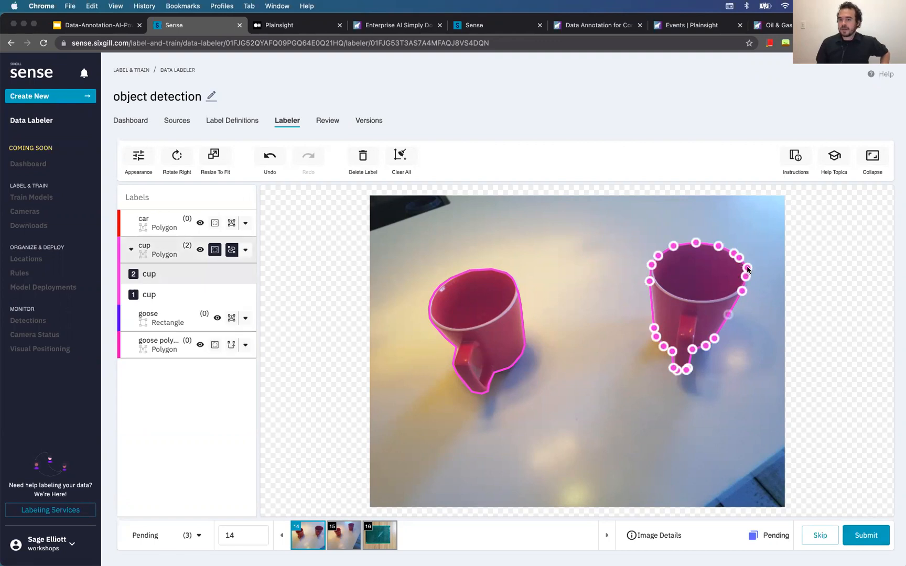
{"action": "left_click", "coordinate": [740, 381]}
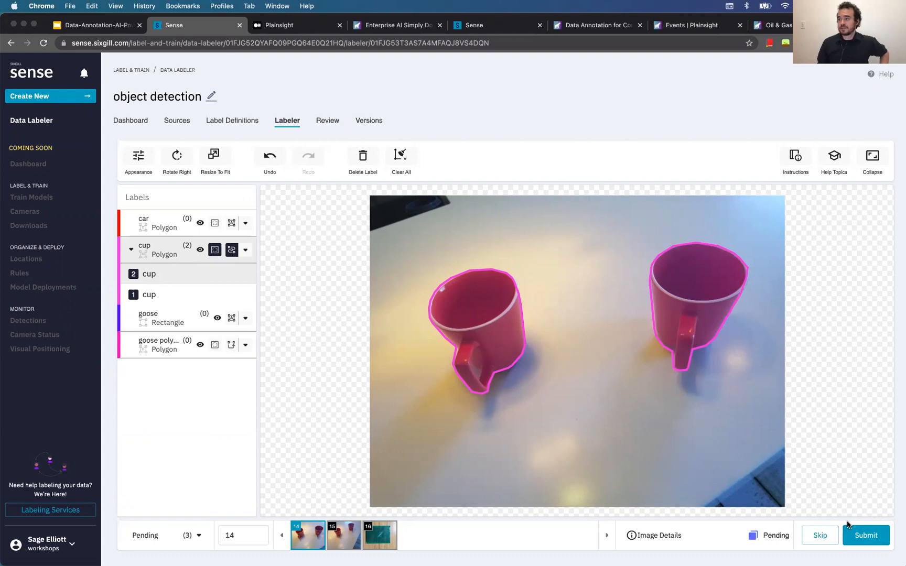
{"action": "left_click", "coordinate": [867, 535]}
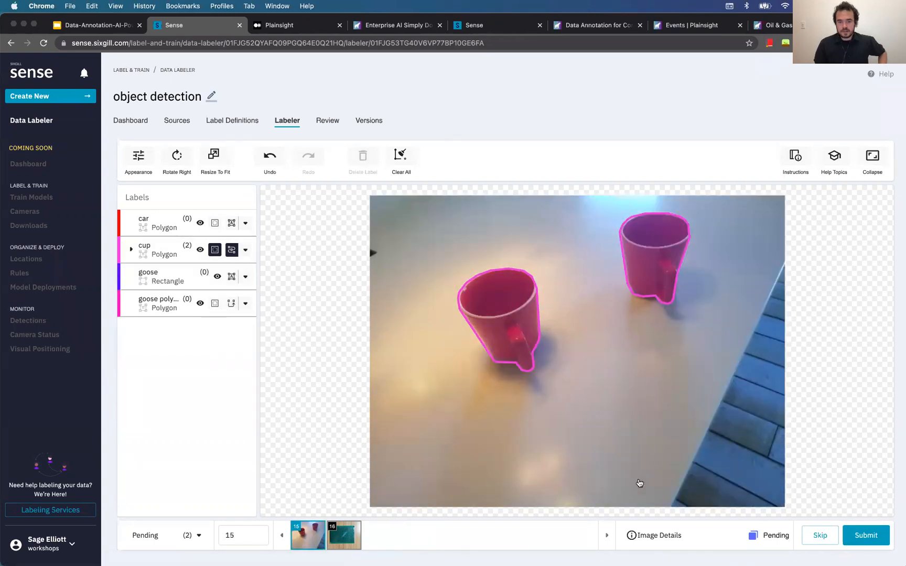
{"action": "left_click", "coordinate": [232, 249]}
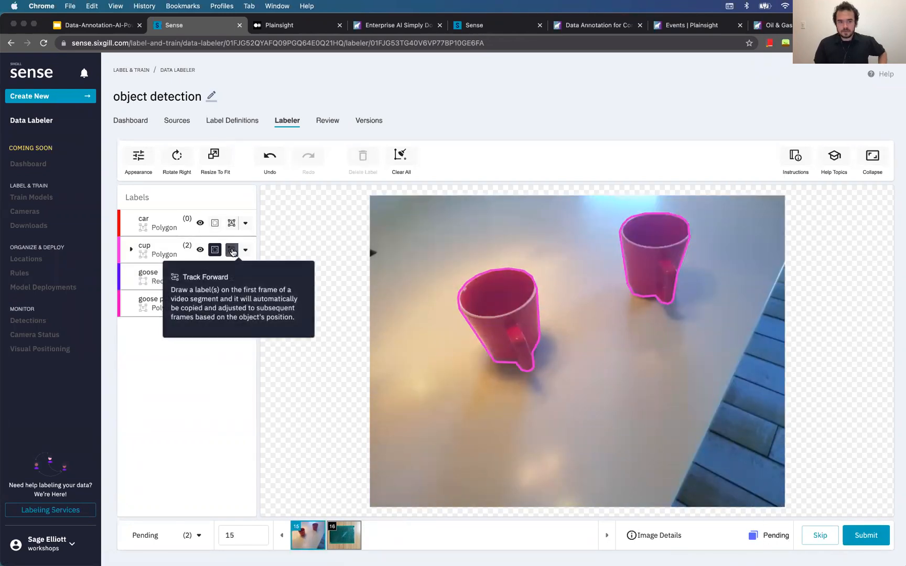
{"action": "left_click", "coordinate": [878, 540]}
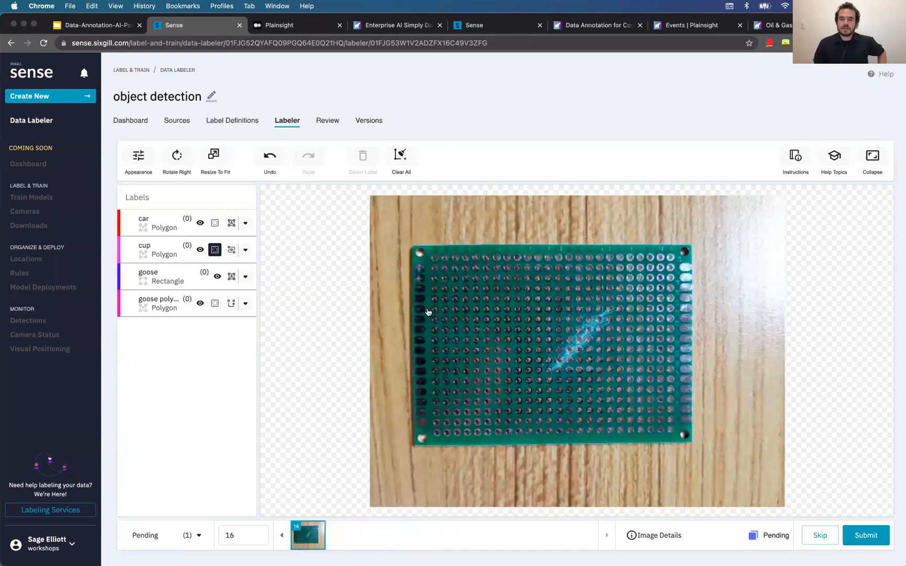
Switch between Review and Labeler, then show the status filter list (All 16, Pending 1, Submitted 15)
{"action": "left_click", "coordinate": [328, 122]}
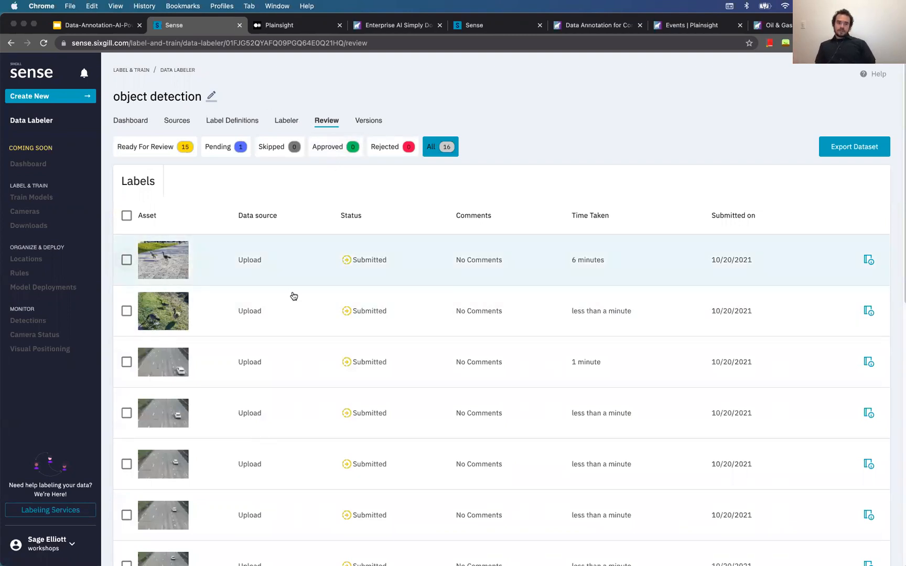
{"action": "left_click", "coordinate": [281, 121]}
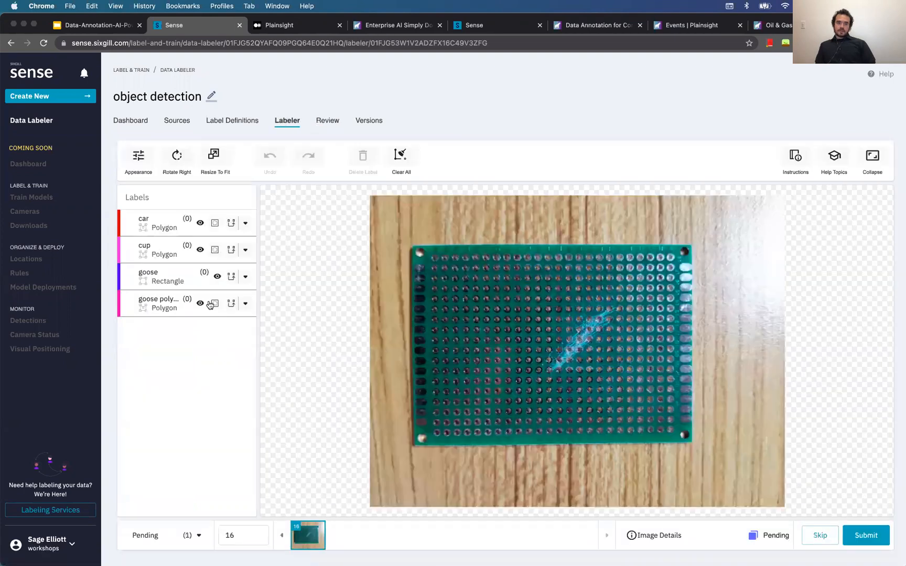
{"action": "left_click", "coordinate": [328, 122]}
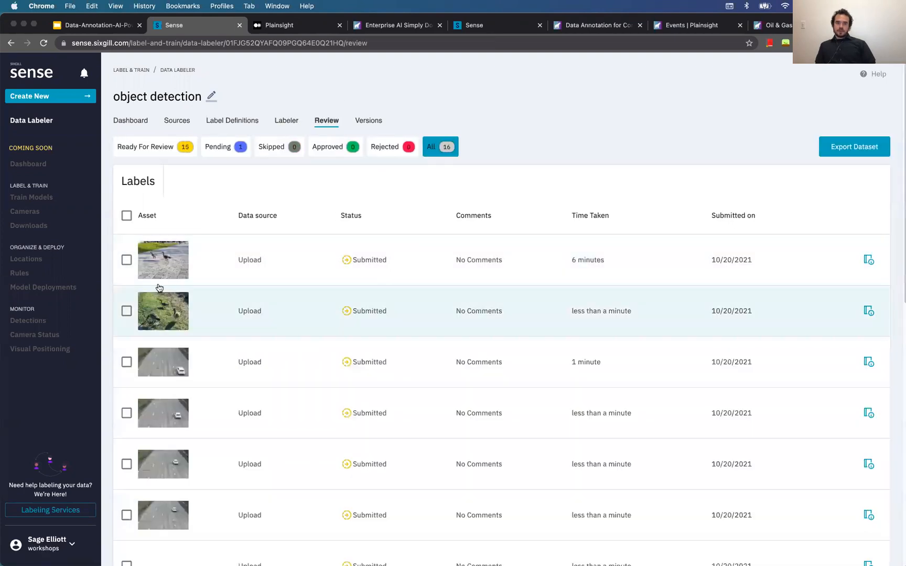
{"action": "left_click", "coordinate": [294, 123]}
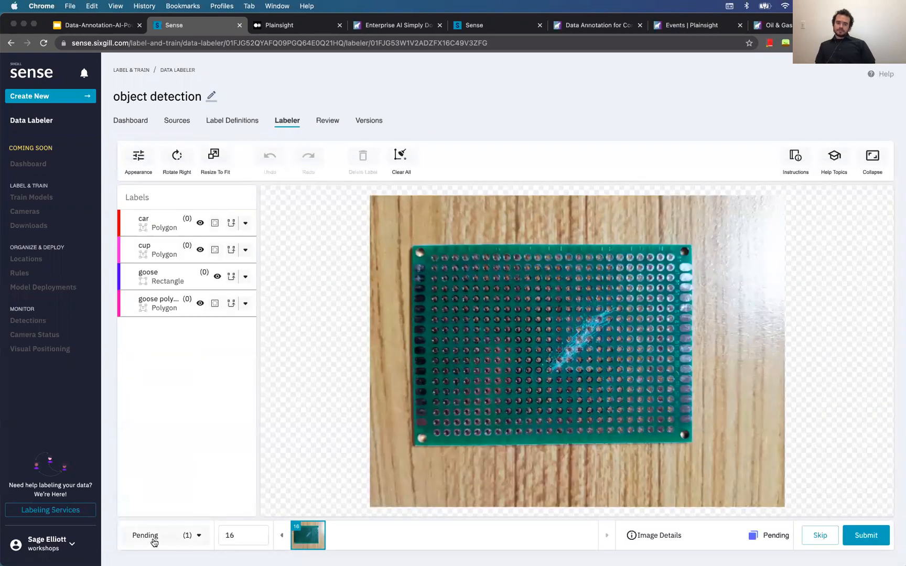
{"action": "left_click", "coordinate": [147, 535]}
{"action": "left_click", "coordinate": [236, 413]}
{"action": "left_click", "coordinate": [182, 535]}
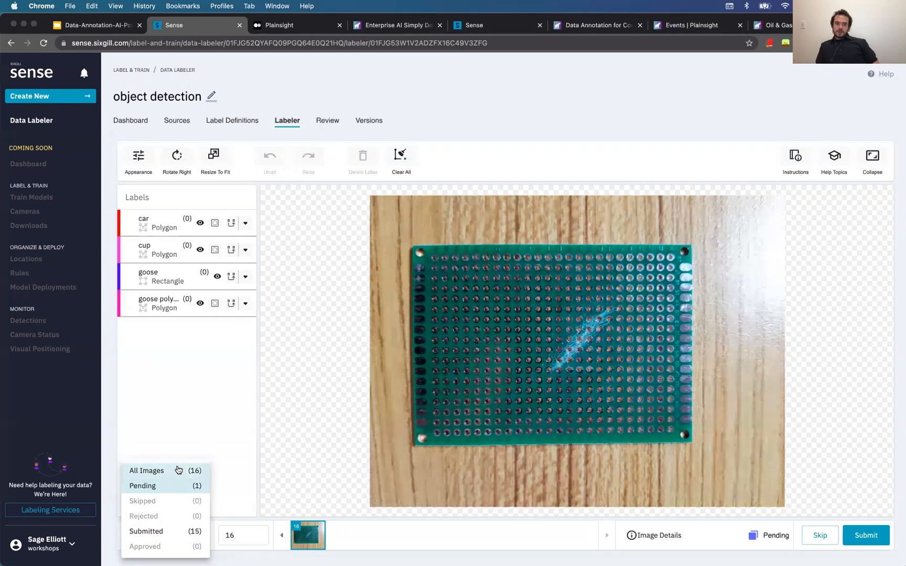
Filter the labeler to show only the 15 Submitted images
{"action": "left_click", "coordinate": [178, 471]}
{"action": "left_click", "coordinate": [179, 537]}
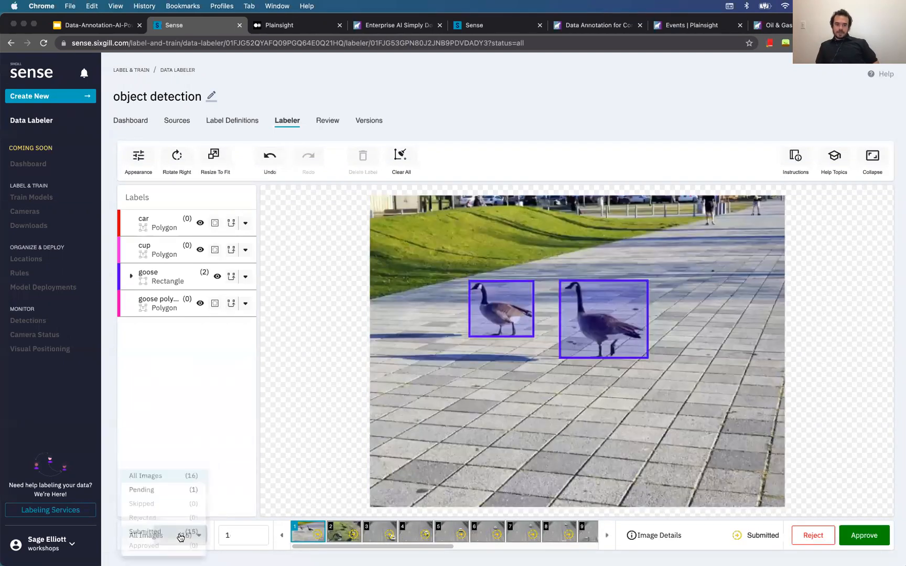
{"action": "left_click", "coordinate": [178, 532]}
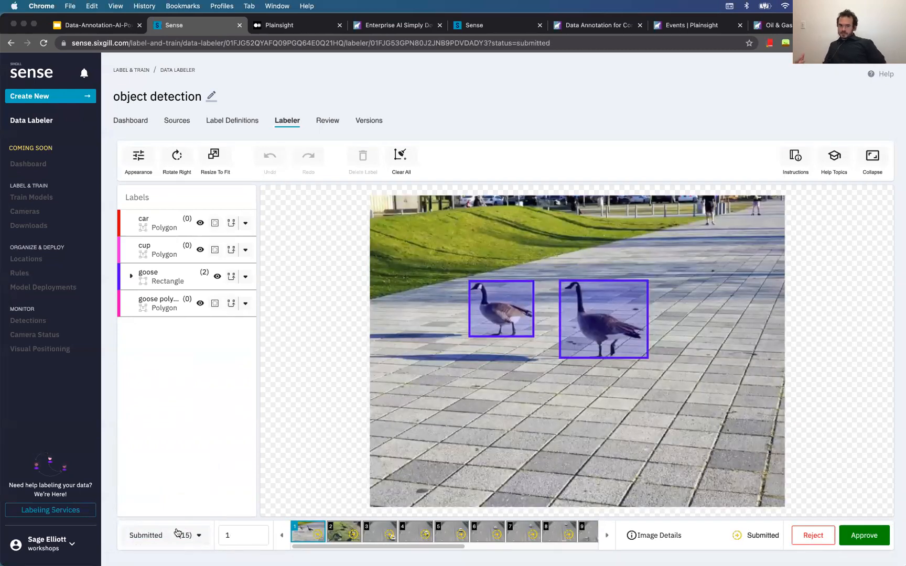
{"action": "left_click", "coordinate": [178, 533]}
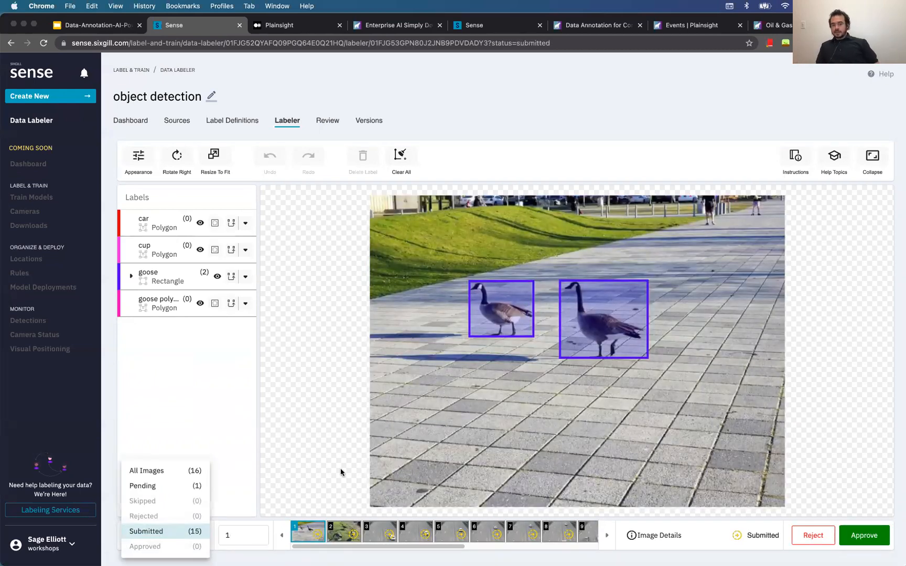
{"action": "left_click", "coordinate": [335, 482]}
Approve the two goose images and highway image 3, then view the Review list
{"action": "left_click", "coordinate": [854, 539]}
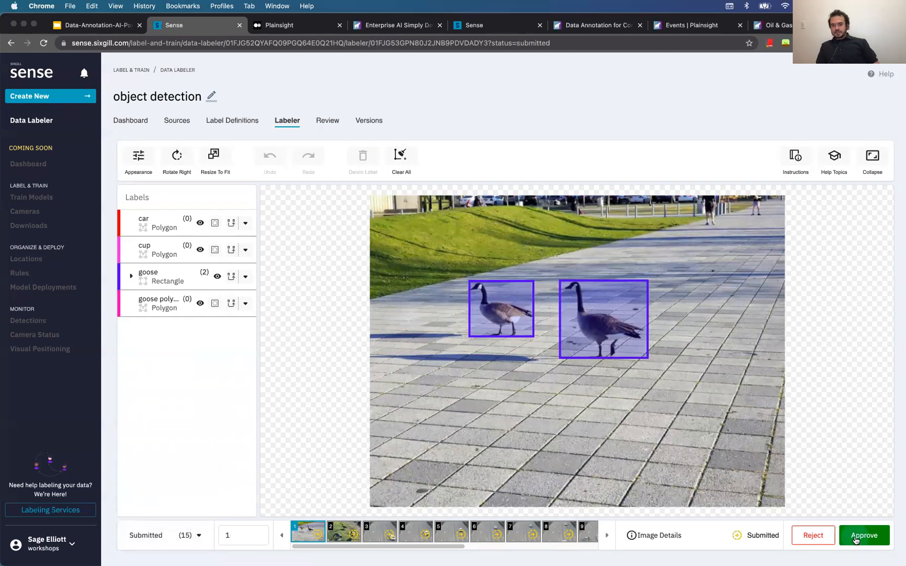
{"action": "left_click", "coordinate": [854, 540]}
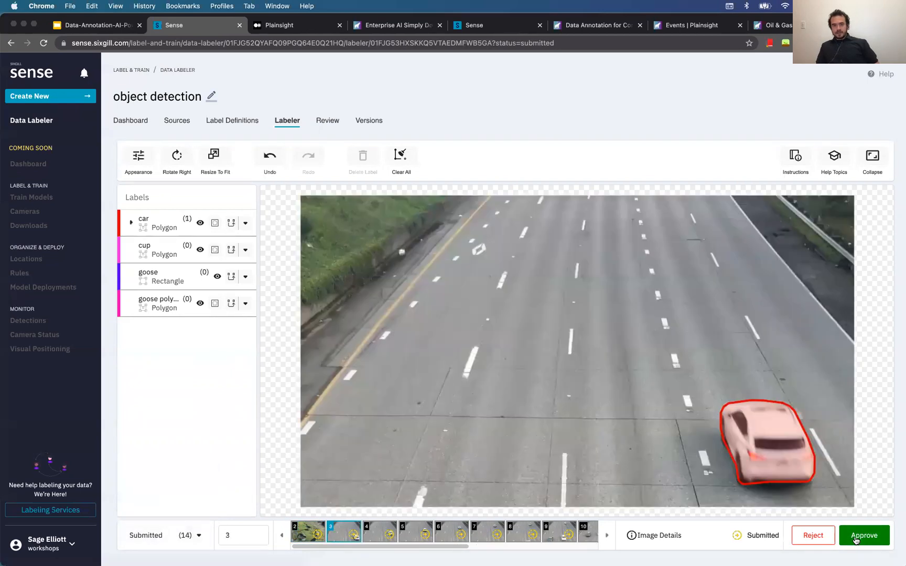
{"action": "left_click", "coordinate": [854, 540]}
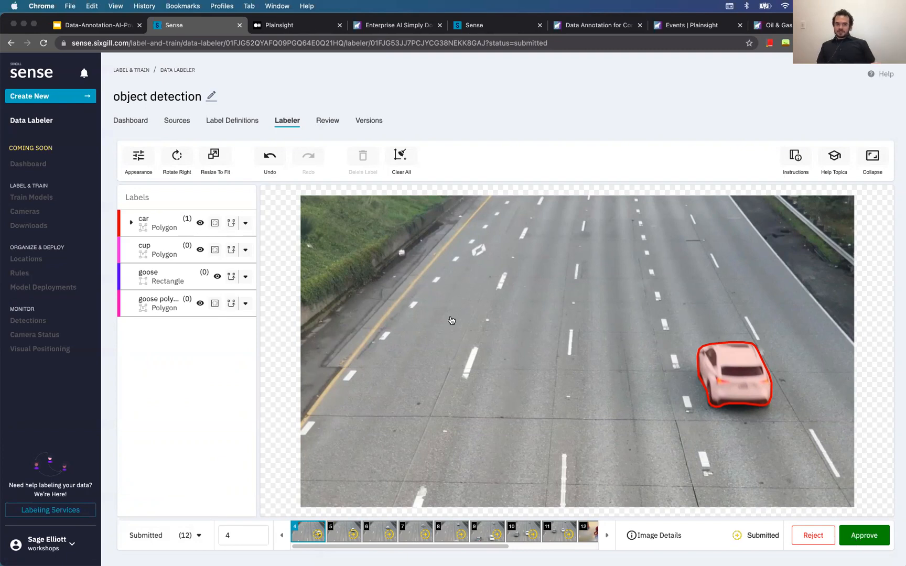
{"action": "left_click", "coordinate": [333, 124]}
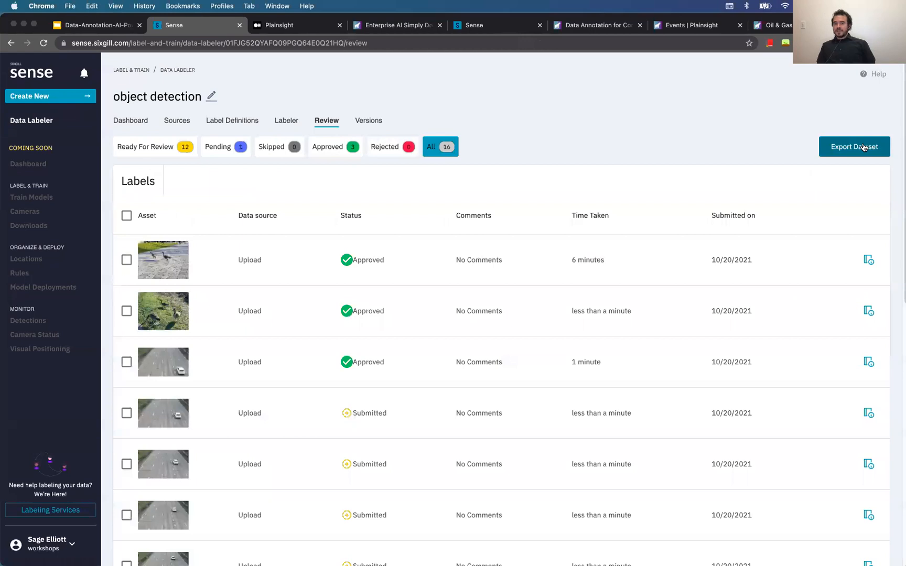
{"action": "left_click", "coordinate": [846, 152]}
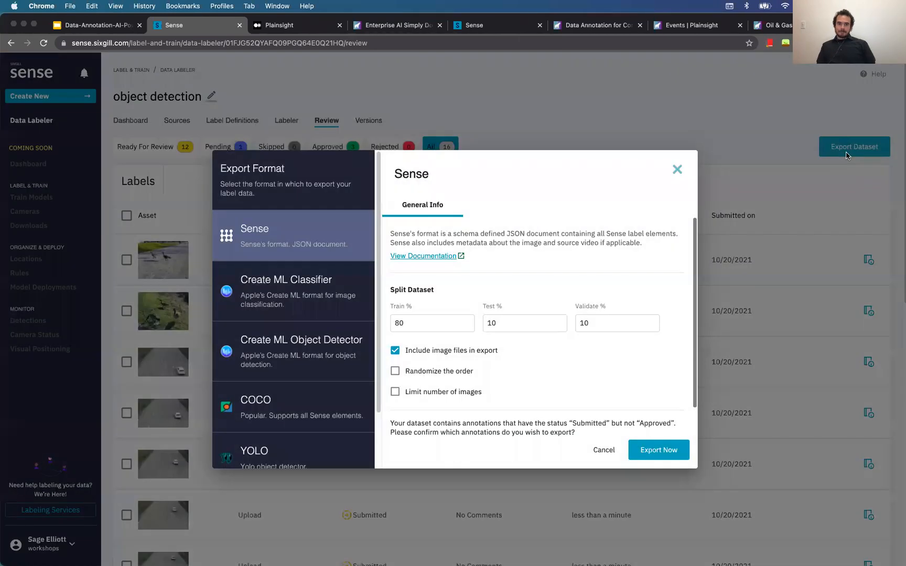
{"action": "scroll", "coordinate": [469, 390], "scroll_direction": "down", "scroll_amount": 2}
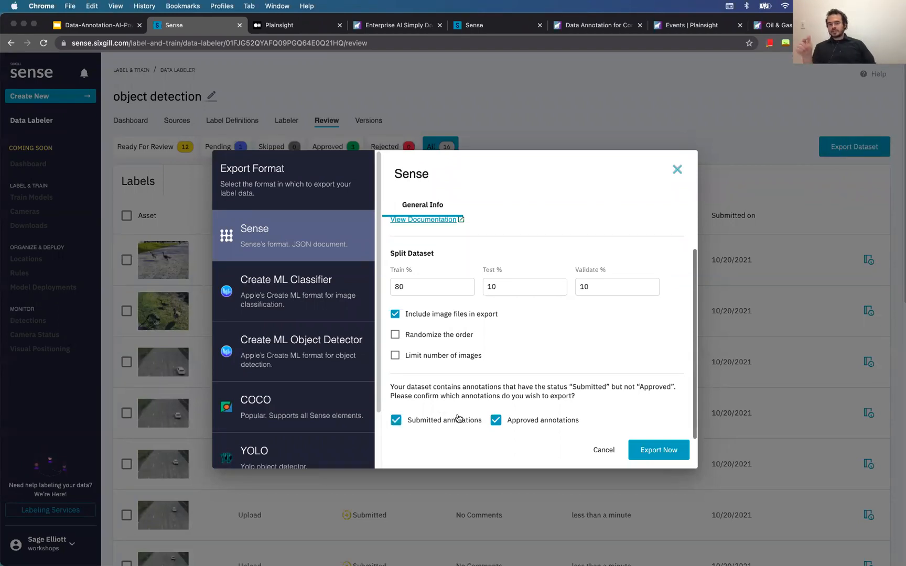
{"action": "scroll", "coordinate": [454, 423], "scroll_direction": "up", "scroll_amount": 1}
{"action": "scroll", "coordinate": [453, 423], "scroll_direction": "down", "scroll_amount": 1}
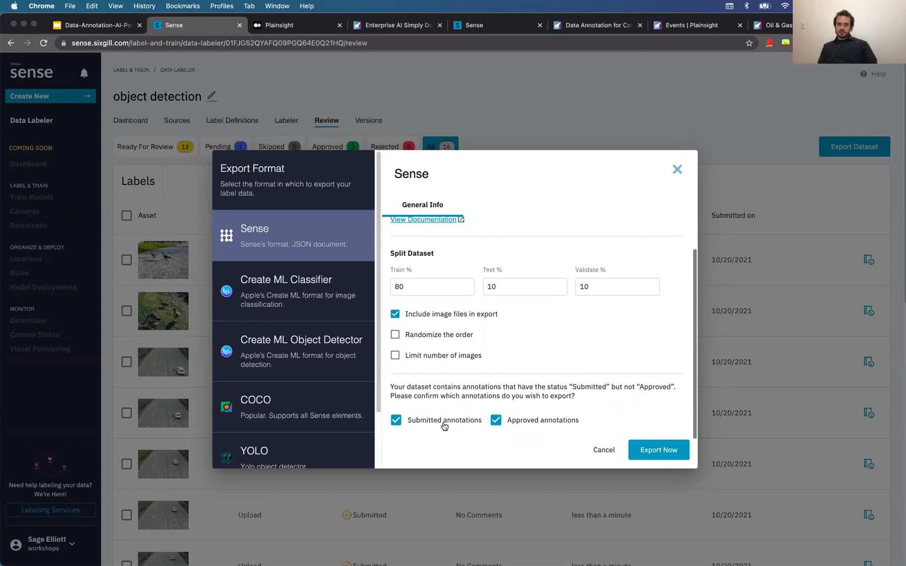
{"action": "scroll", "coordinate": [312, 283], "scroll_direction": "down", "scroll_amount": 1}
{"action": "scroll", "coordinate": [299, 259], "scroll_direction": "down", "scroll_amount": 3}
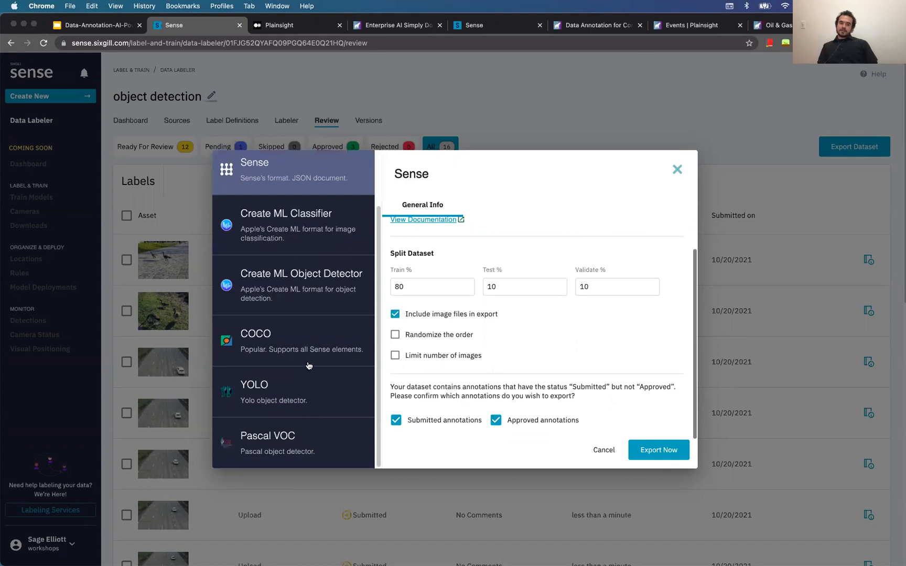
{"action": "scroll", "coordinate": [309, 365], "scroll_direction": "up", "scroll_amount": 3}
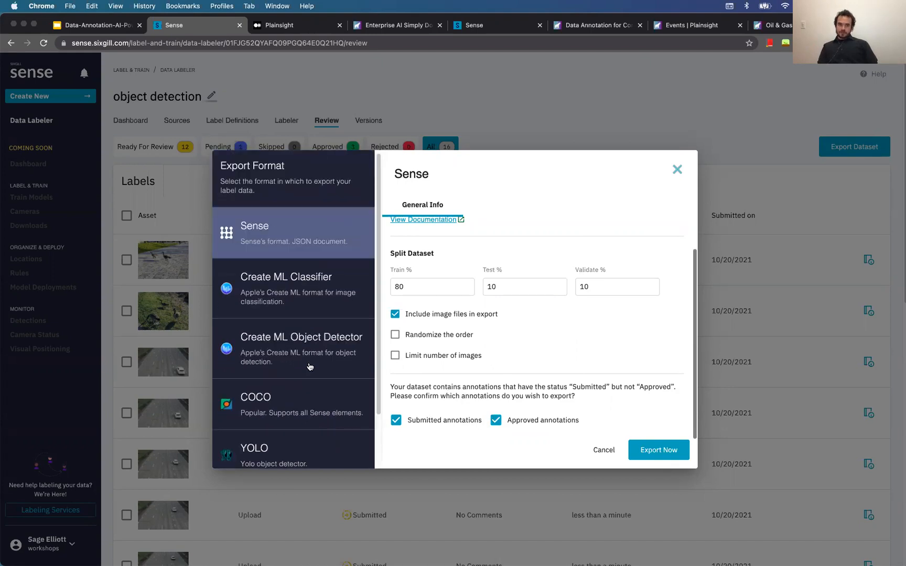
{"action": "scroll", "coordinate": [310, 367], "scroll_direction": "down", "scroll_amount": 3}
Choose COCO as the dataset export format
{"action": "left_click", "coordinate": [283, 343]}
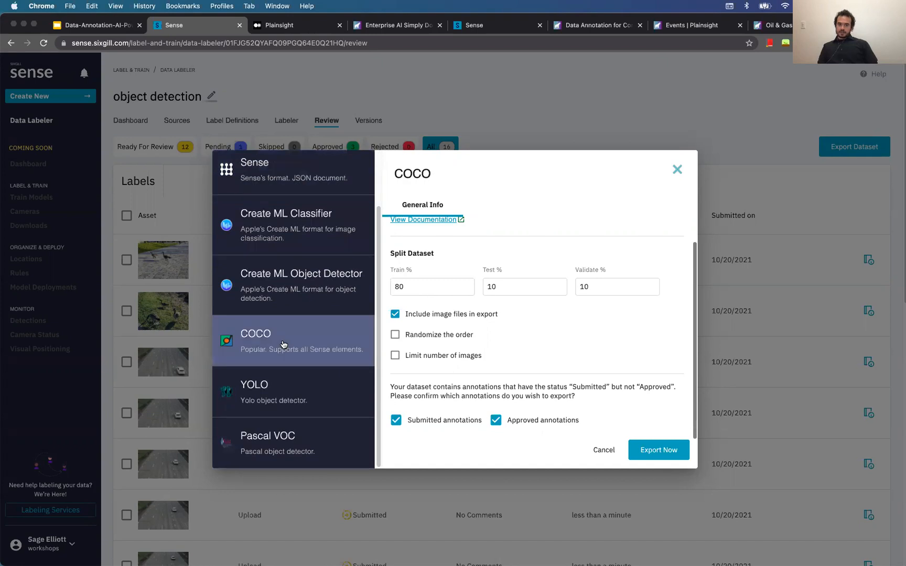
{"action": "scroll", "coordinate": [283, 343], "scroll_direction": "up", "scroll_amount": 3}
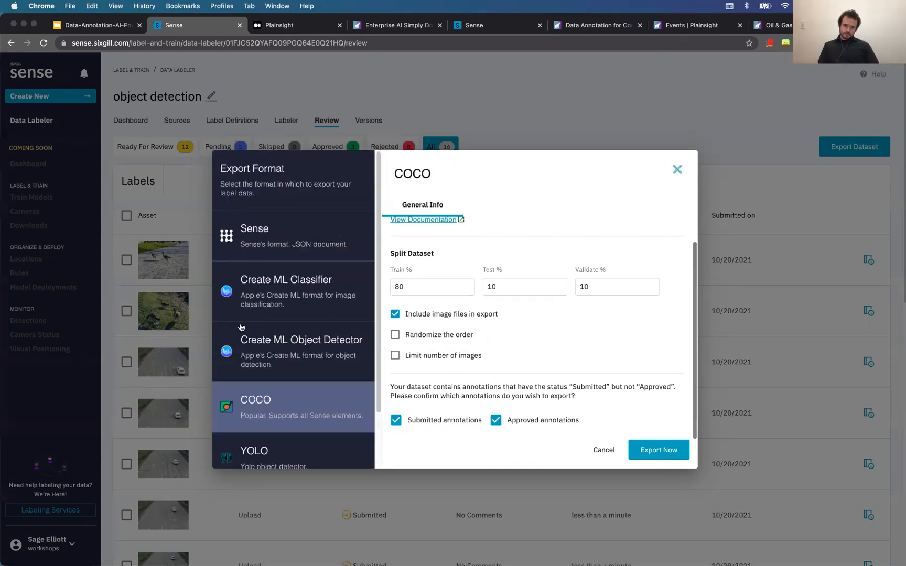
{"action": "scroll", "coordinate": [287, 367], "scroll_direction": "down", "scroll_amount": 1}
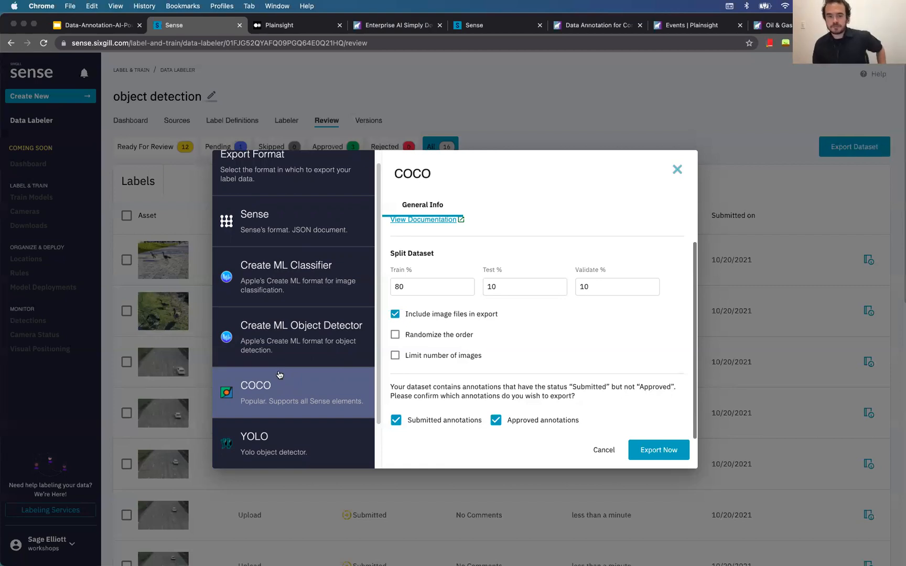
{"action": "left_click", "coordinate": [666, 459]}
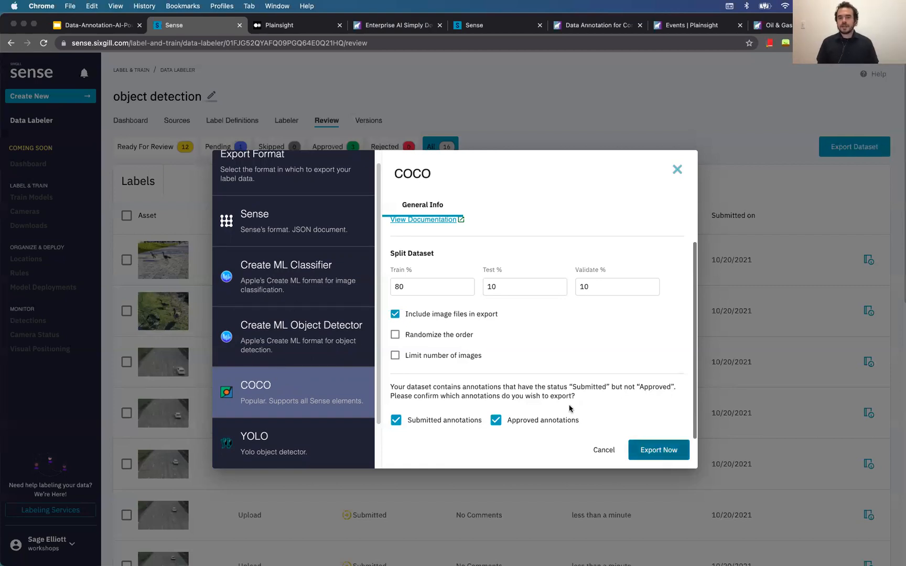
Keep the 80/10/10 Train/Test/Validate split and start the COCO export
{"action": "left_click", "coordinate": [429, 286]}
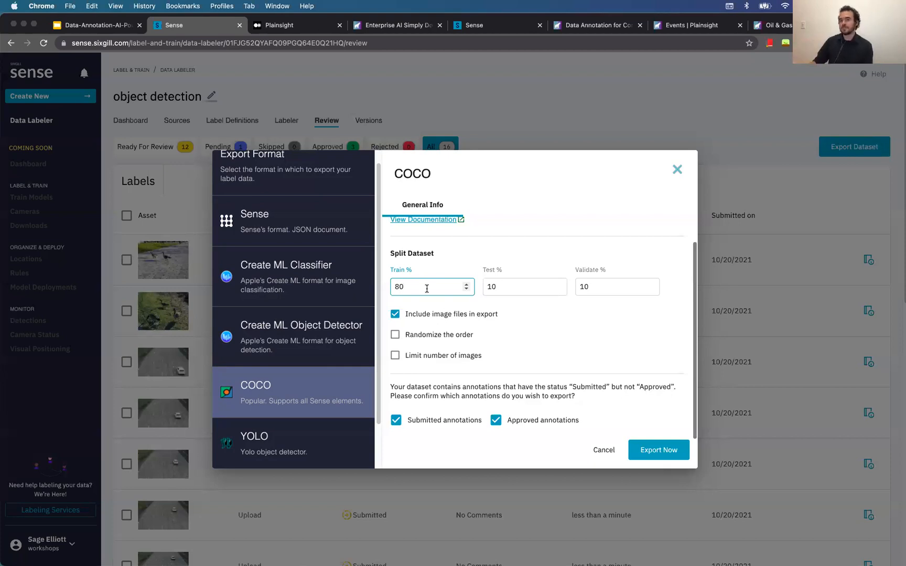
{"action": "left_click", "coordinate": [613, 287]}
{"action": "left_click", "coordinate": [523, 287]}
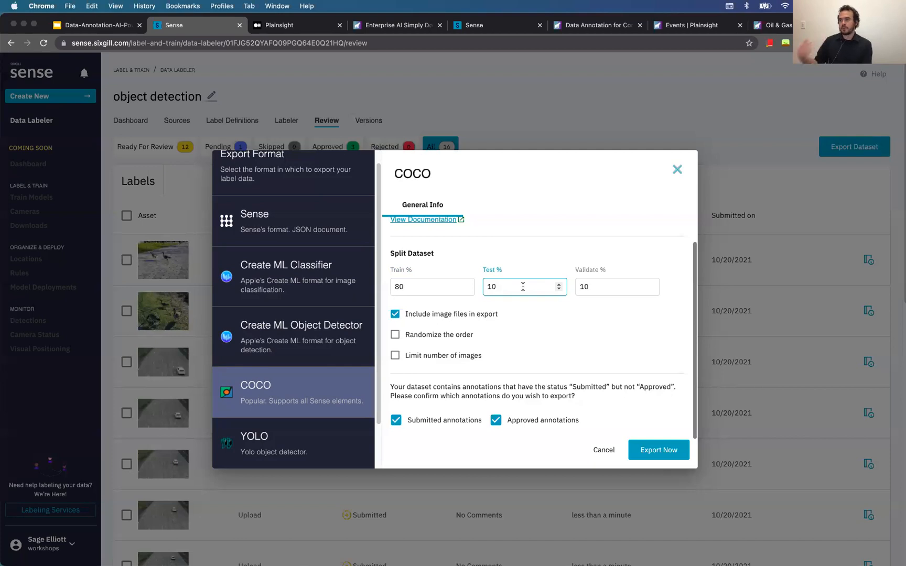
{"action": "left_click", "coordinate": [395, 284]}
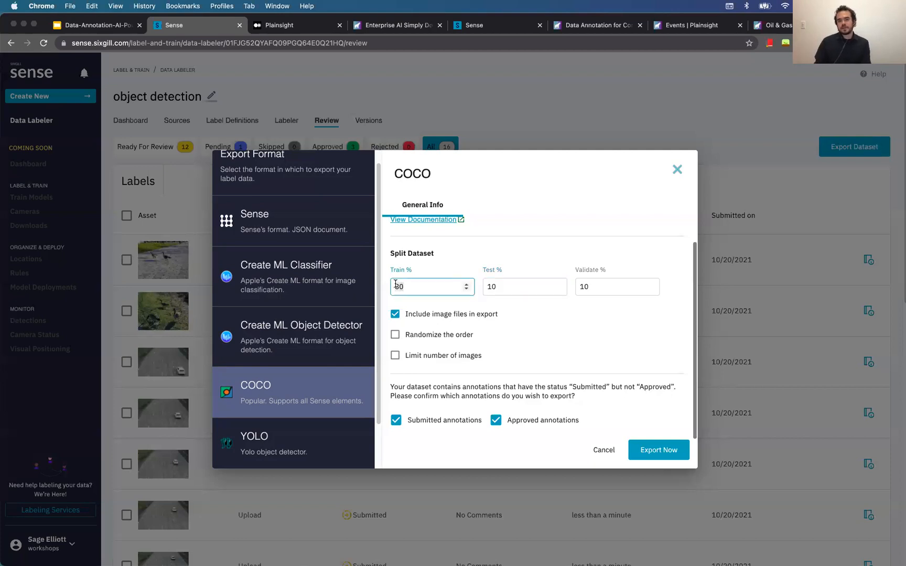
{"action": "left_click", "coordinate": [553, 286]}
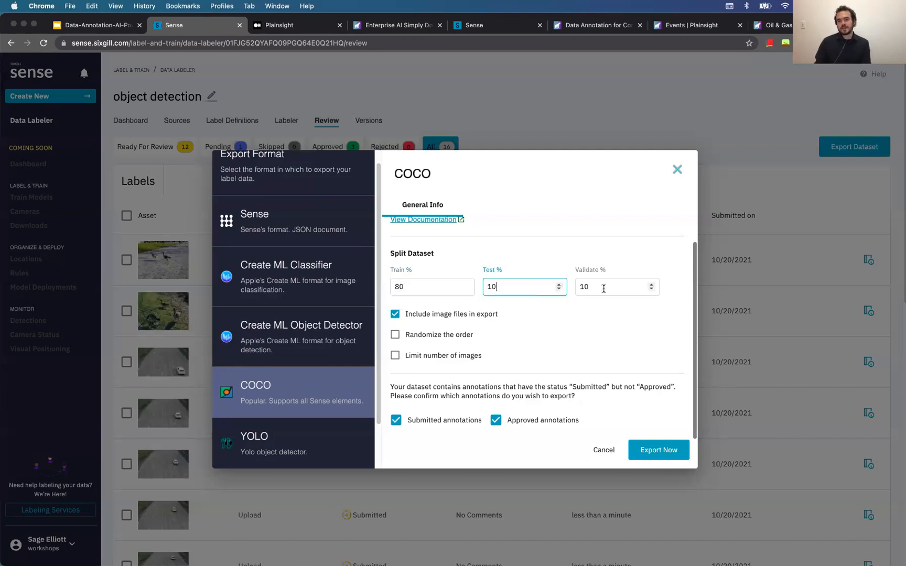
{"action": "left_click", "coordinate": [568, 248]}
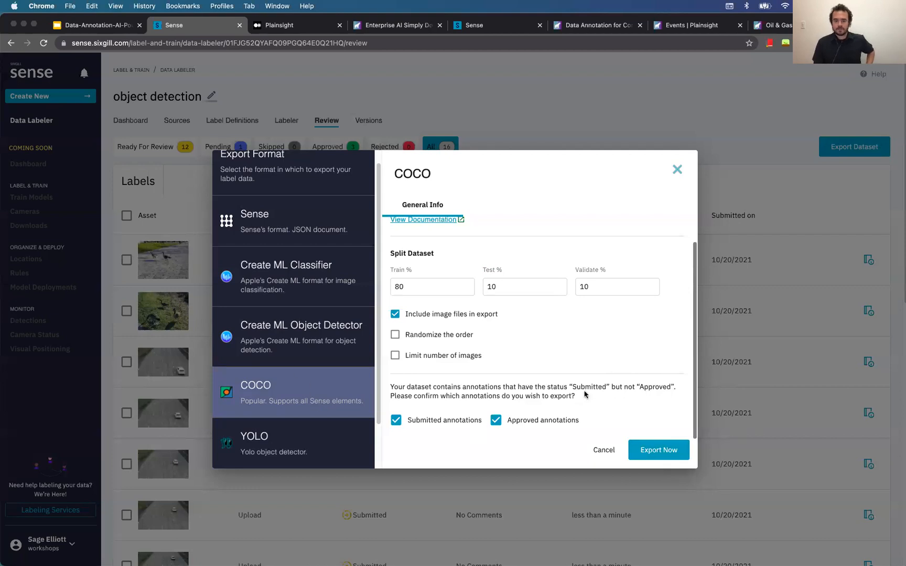
{"action": "scroll", "coordinate": [442, 301], "scroll_direction": "up", "scroll_amount": 1}
{"action": "left_click", "coordinate": [664, 450]}
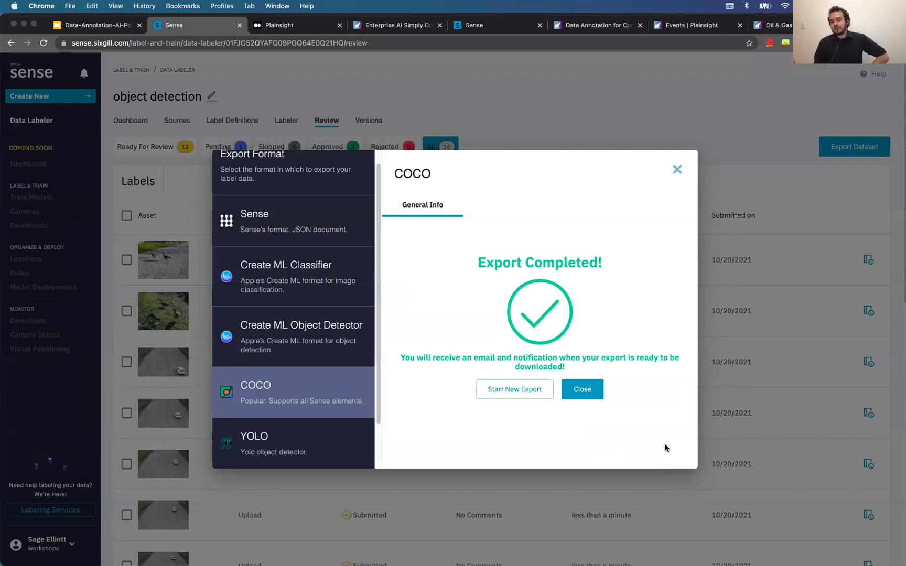
Dismiss the export message, reload Review, and download the object detection export from notifications
{"action": "left_click", "coordinate": [597, 391]}
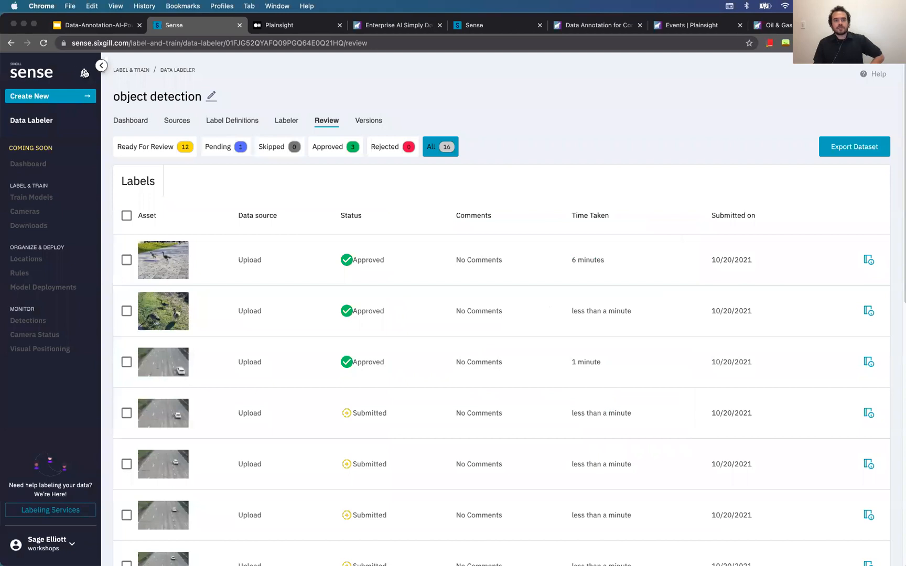
{"action": "left_click", "coordinate": [45, 43]}
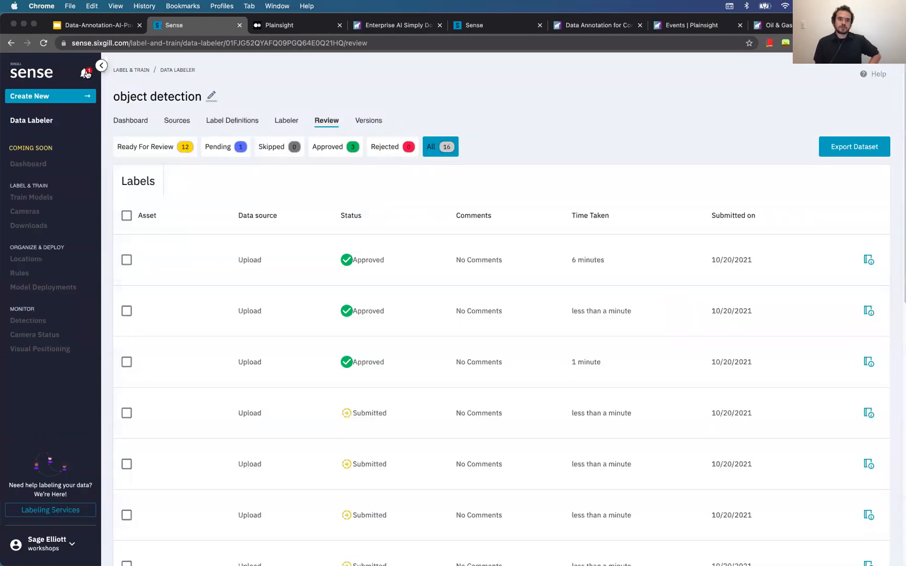
{"action": "left_click", "coordinate": [86, 73]}
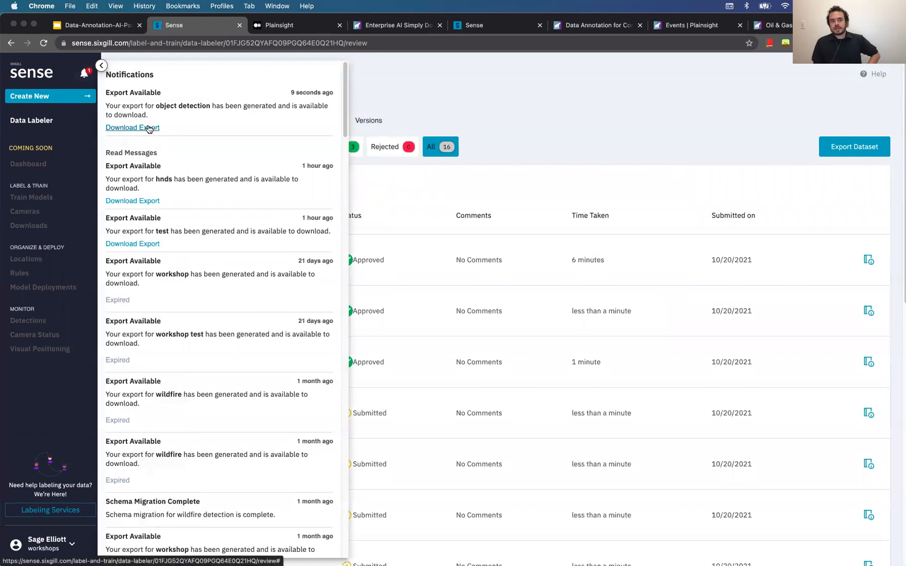
{"action": "left_click", "coordinate": [565, 100]}
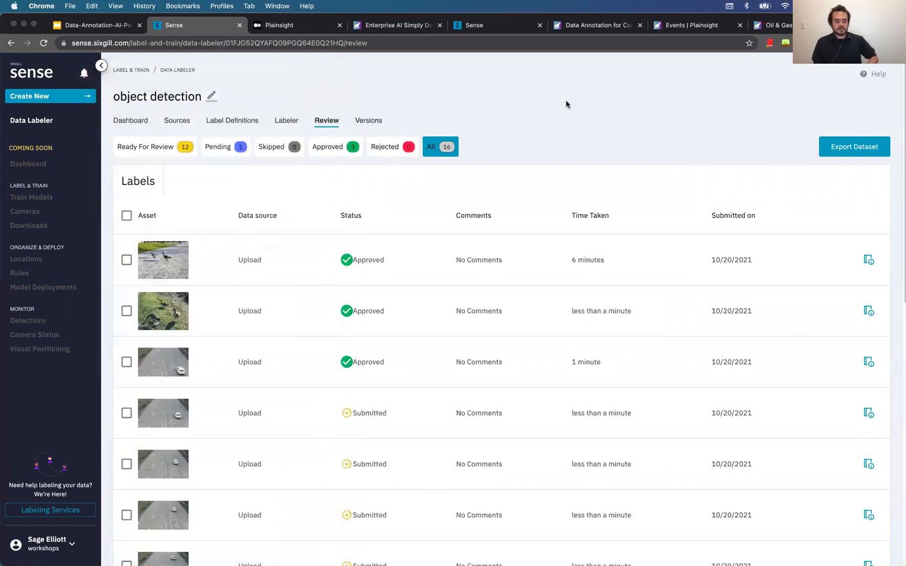
{"action": "key", "text": "ctrl+Up"}
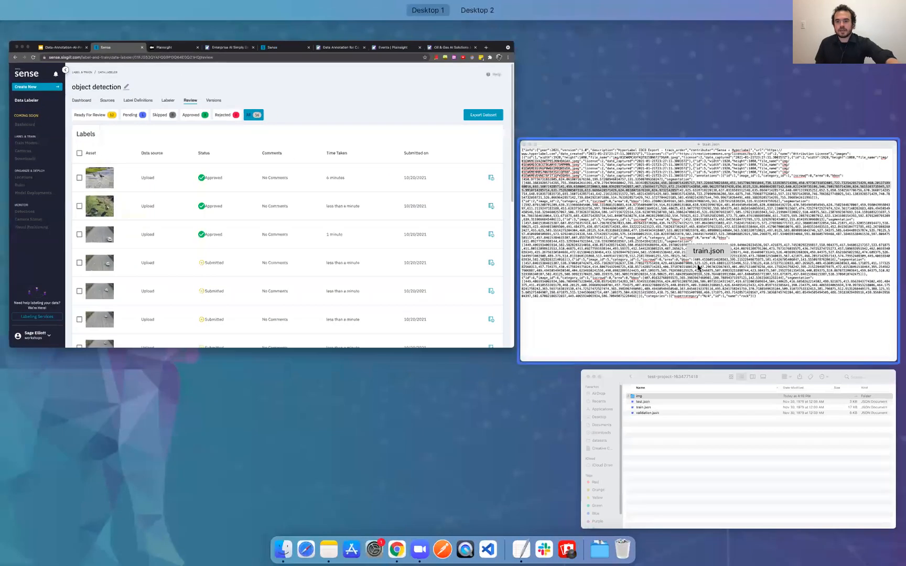
{"action": "left_click", "coordinate": [735, 408]}
{"action": "key", "text": "Down"}
{"action": "key", "text": "Down"}
{"action": "key", "text": "Down"}
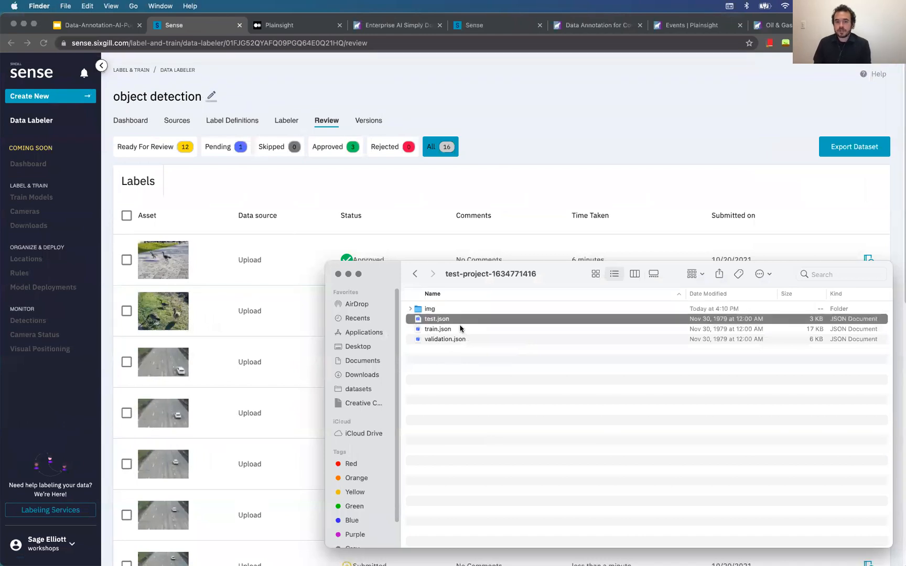
{"action": "left_click", "coordinate": [463, 330]}
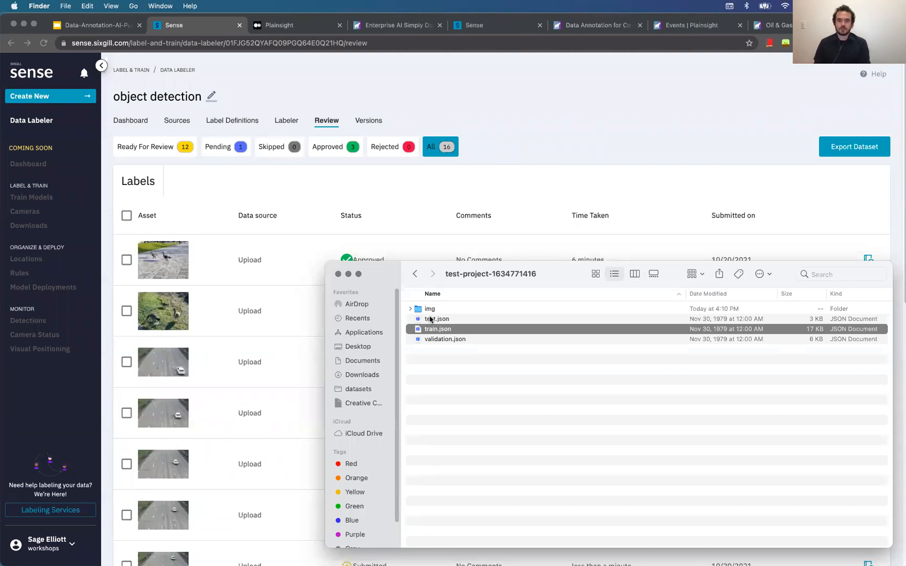
{"action": "left_click", "coordinate": [412, 310]}
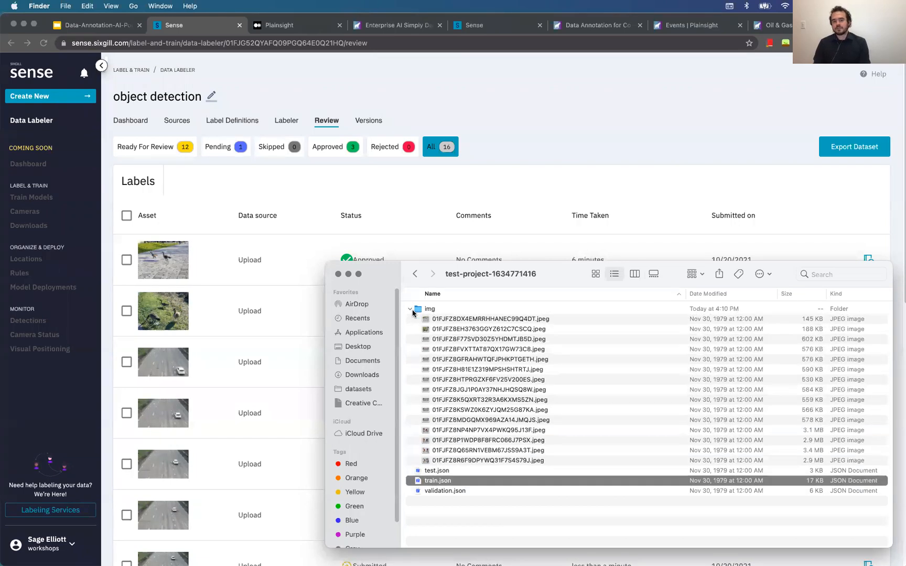
{"action": "left_click", "coordinate": [412, 310]}
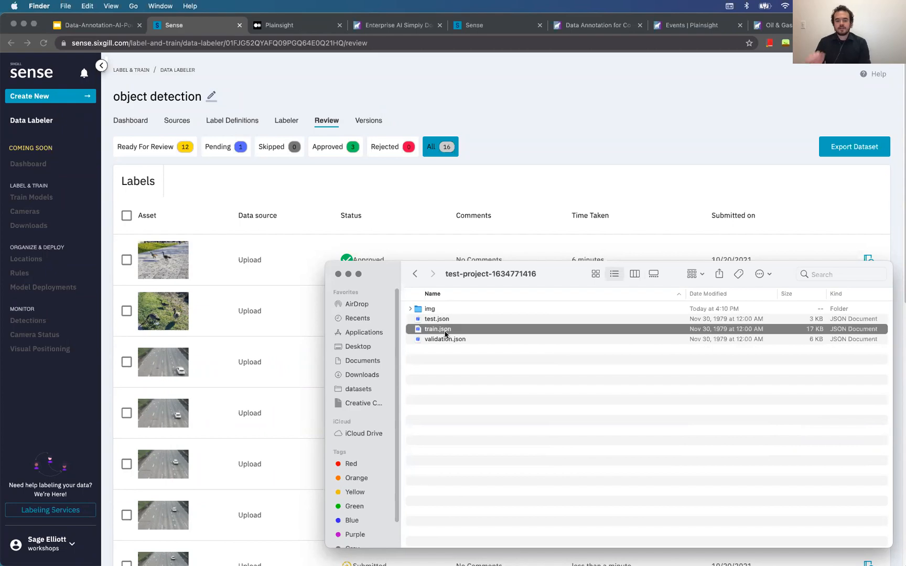
Bring the TextEdit window showing train.json to the front
{"action": "key", "text": "ctrl+Up"}
{"action": "left_click", "coordinate": [740, 88]}
{"action": "key", "text": "ctrl+Up"}
{"action": "left_click", "coordinate": [728, 241]}
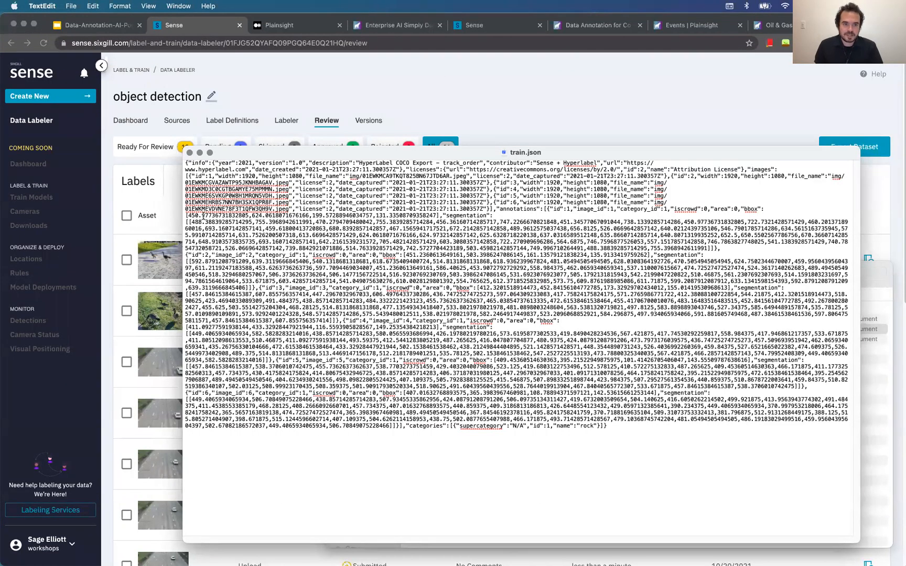
Select the first bbox coordinates in train.json, then return to the Sense Review page
{"action": "left_click_drag", "start_coordinate": [187, 215], "coordinate": [437, 212]}
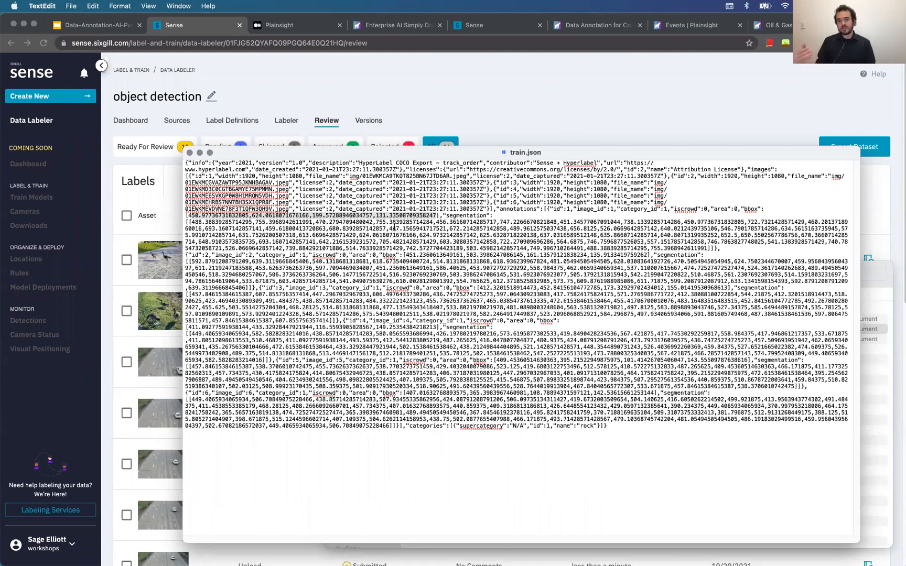
{"action": "left_click", "coordinate": [543, 99]}
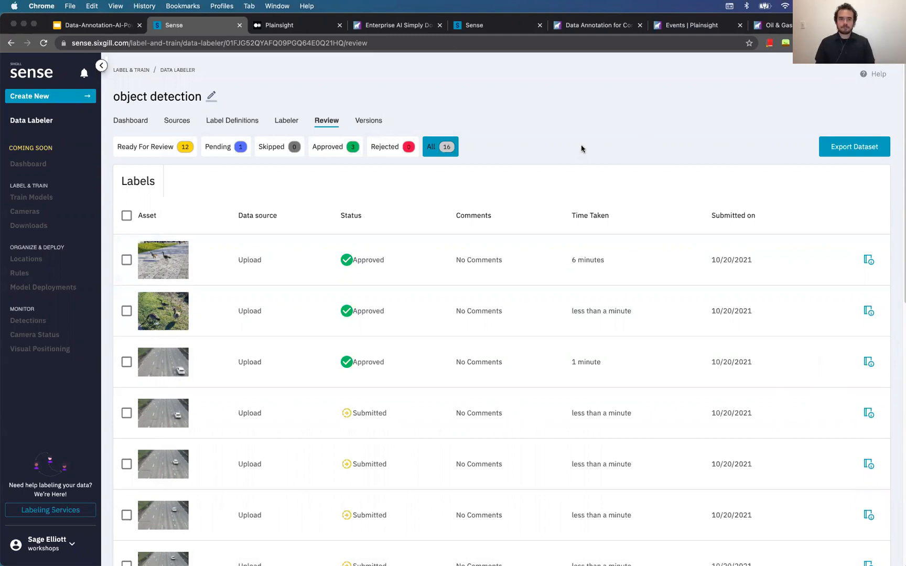
Create a new dataset named 'class'
{"action": "left_click", "coordinate": [66, 129]}
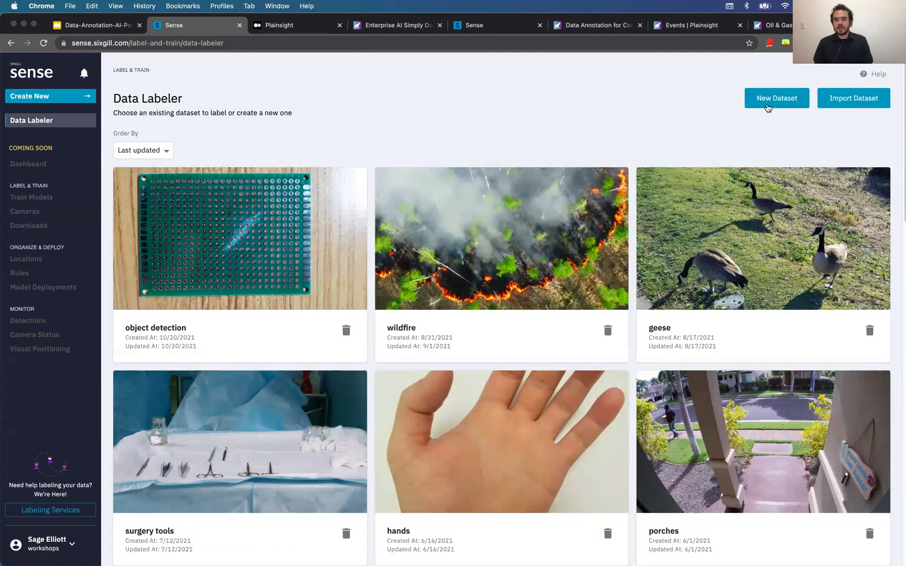
{"action": "left_click", "coordinate": [766, 102]}
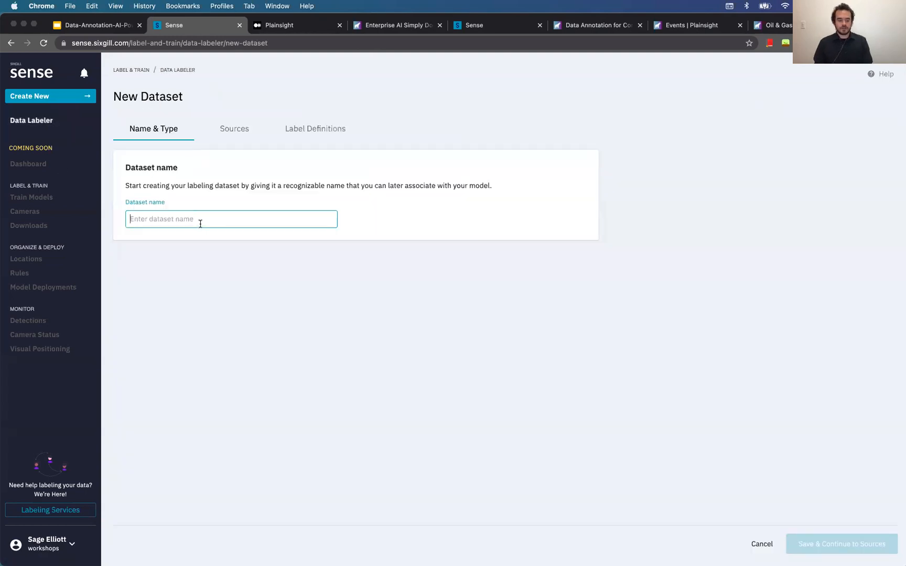
{"action": "type", "text": "class"}
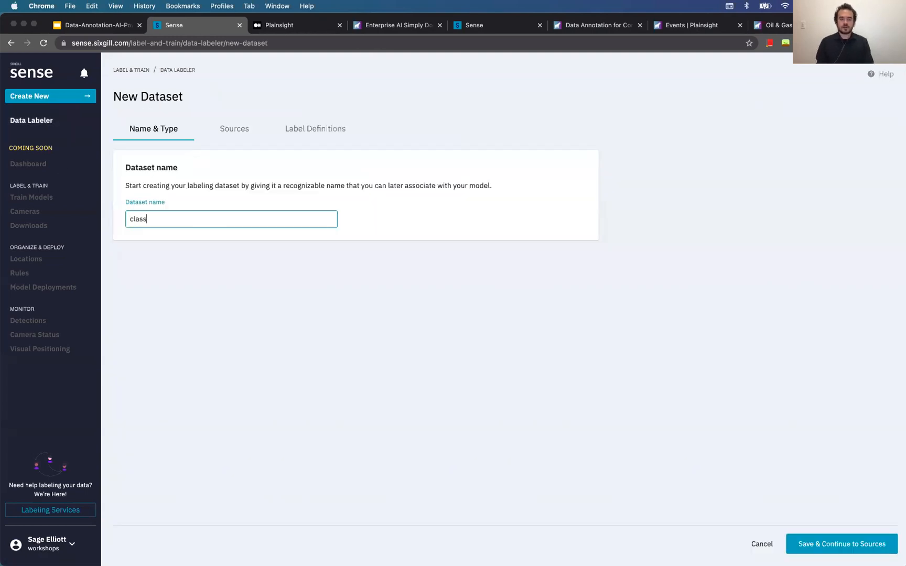
{"action": "left_click", "coordinate": [865, 553]}
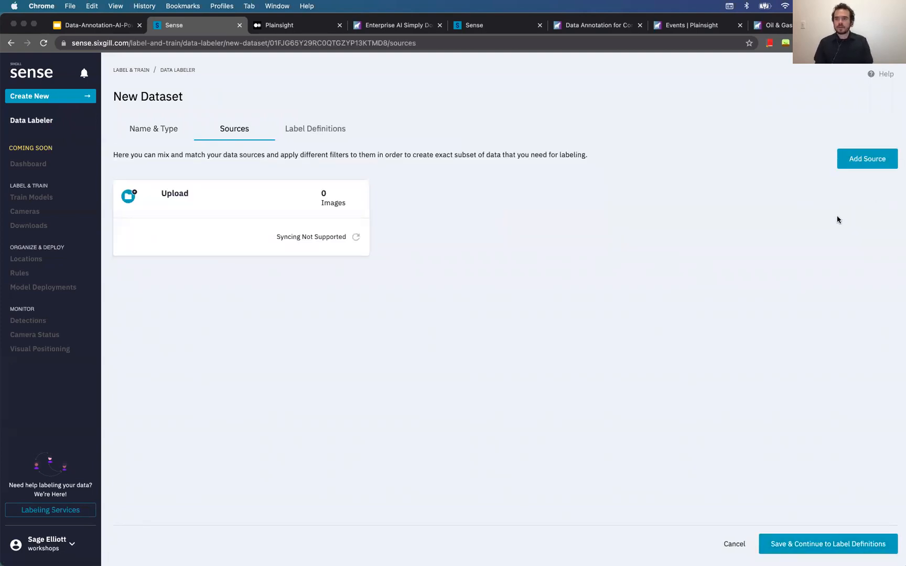
Upload classify_bunny, classify_cat and classify_dog JPGs from a_demo_dataset/classification as local files
{"action": "left_click", "coordinate": [865, 166]}
{"action": "left_click", "coordinate": [175, 270]}
{"action": "left_click", "coordinate": [168, 474]}
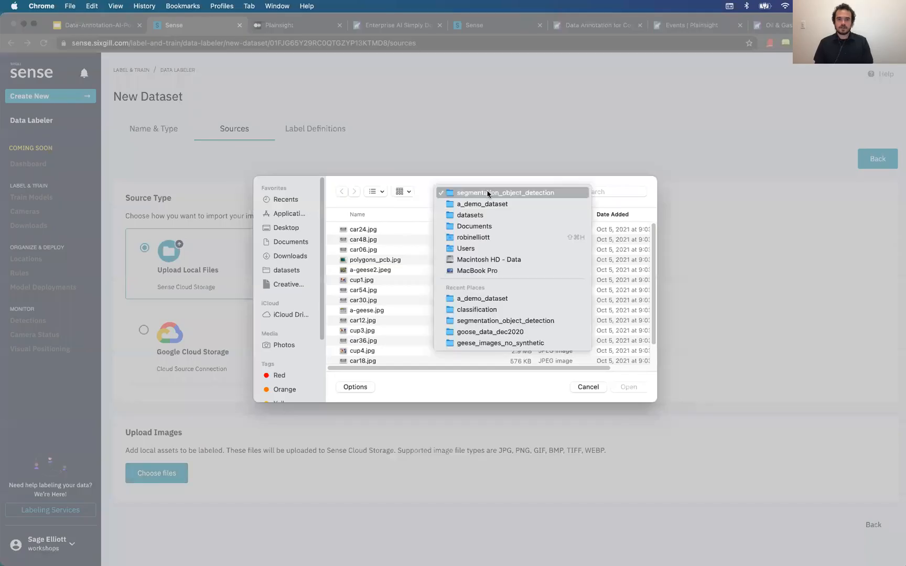
{"action": "left_click", "coordinate": [485, 204]}
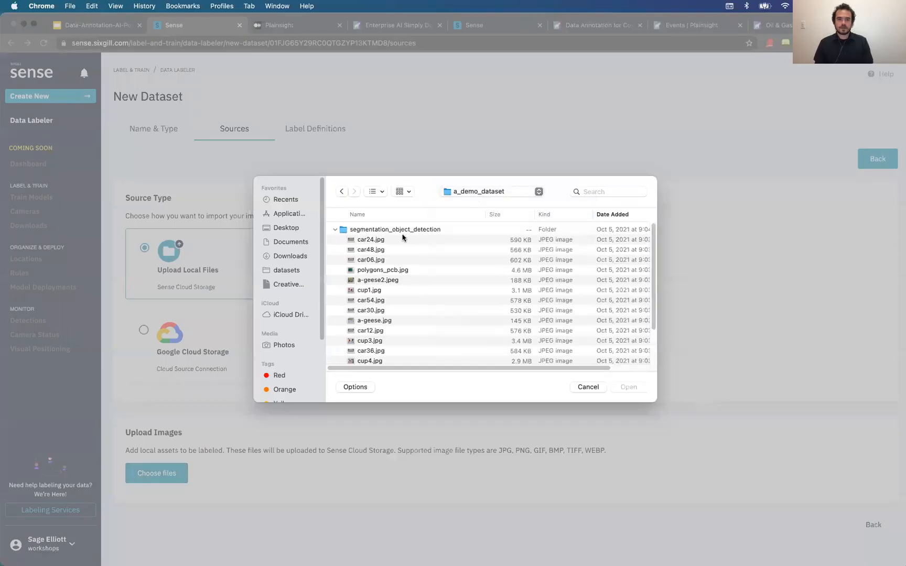
{"action": "left_click", "coordinate": [335, 230]}
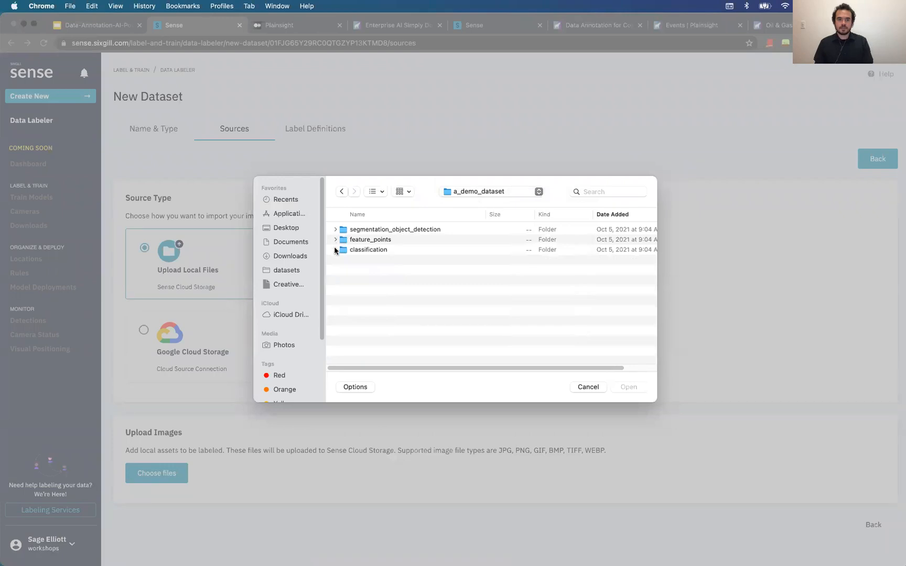
{"action": "left_click", "coordinate": [335, 250]}
{"action": "left_click", "coordinate": [378, 260]}
{"action": "left_click", "coordinate": [383, 280], "text": "shift"}
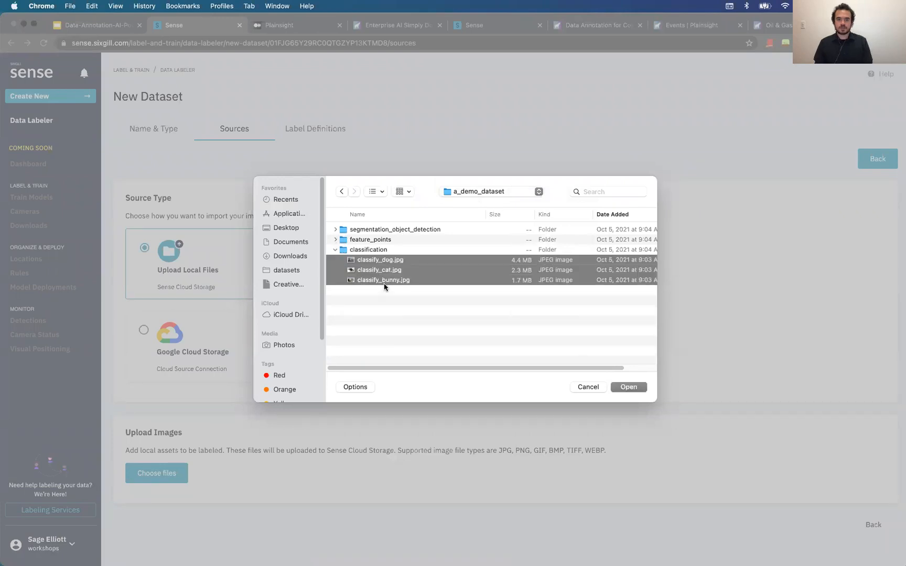
{"action": "left_click", "coordinate": [626, 388]}
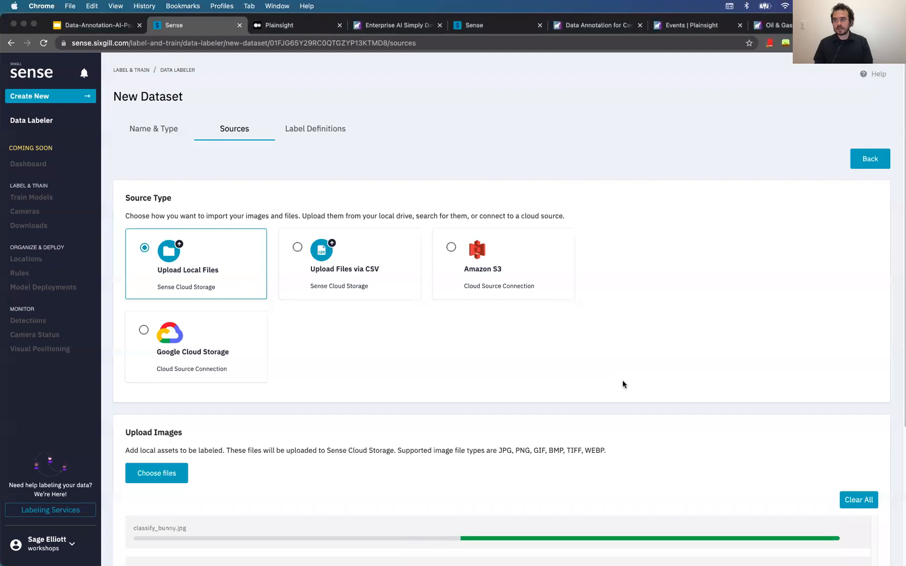
{"action": "scroll", "coordinate": [440, 367], "scroll_direction": "down", "scroll_amount": 3}
{"action": "scroll", "coordinate": [440, 367], "scroll_direction": "up", "scroll_amount": 3}
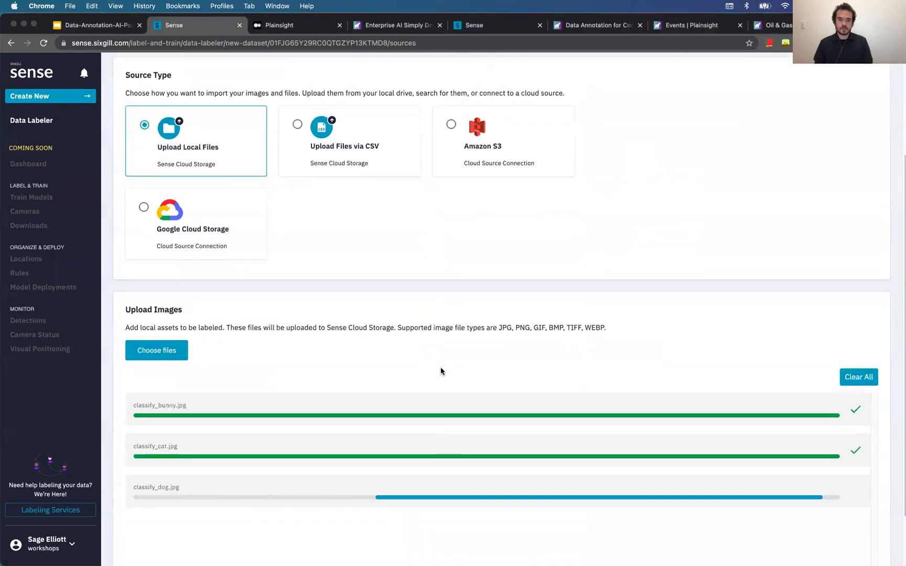
Define a Classification label named 'animals'
{"action": "left_click", "coordinate": [320, 129]}
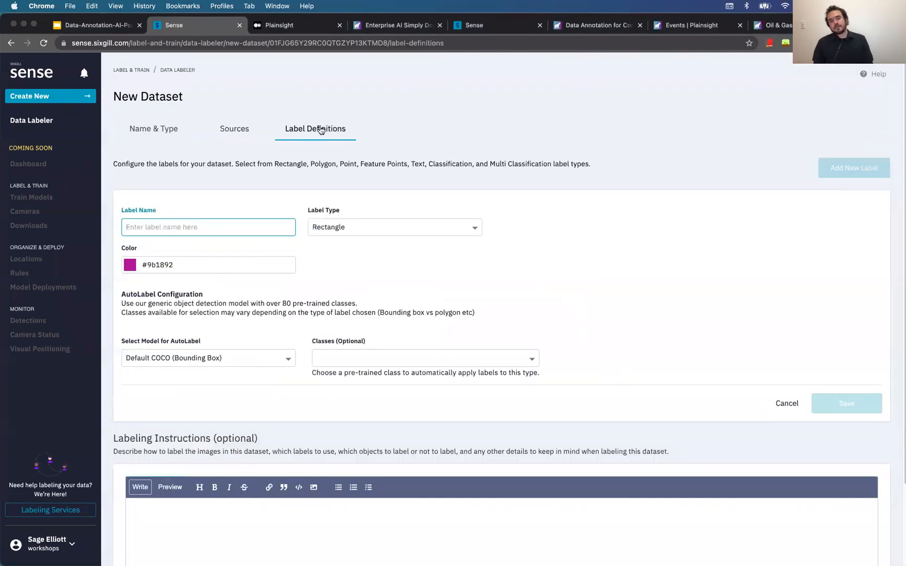
{"action": "left_click", "coordinate": [413, 231]}
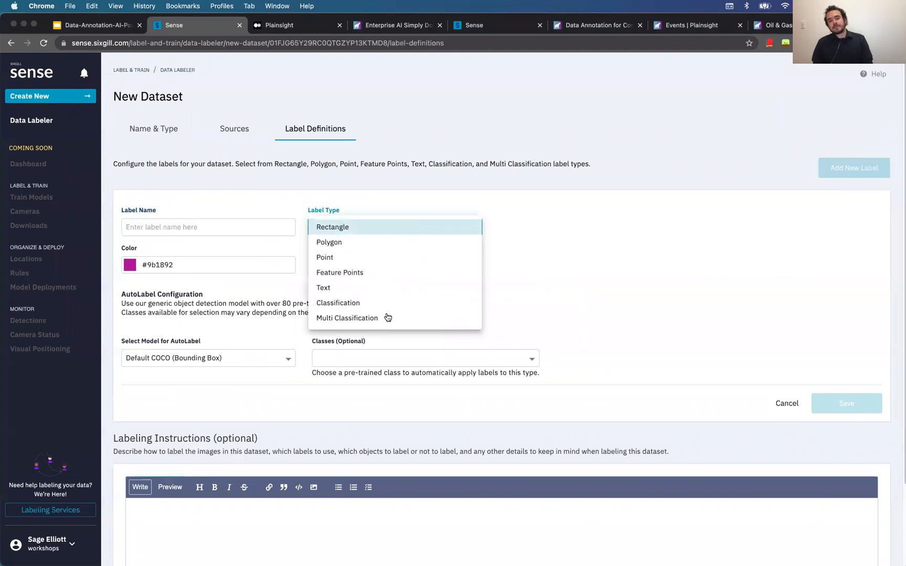
{"action": "left_click", "coordinate": [396, 306]}
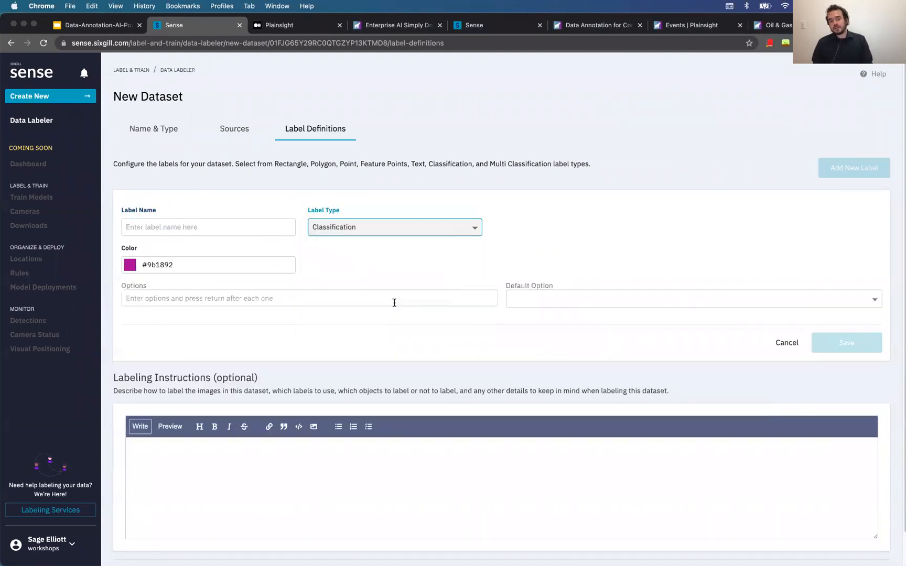
{"action": "left_click", "coordinate": [378, 226]}
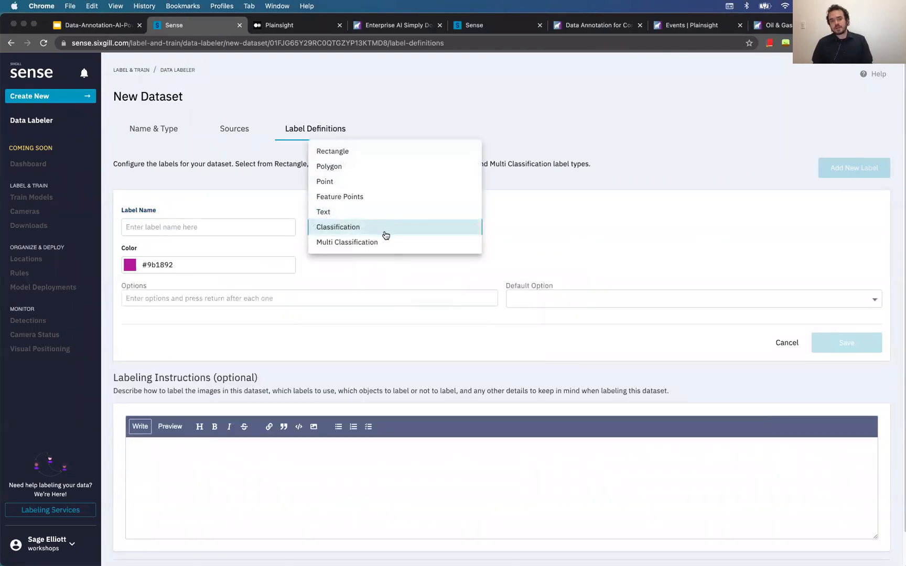
{"action": "left_click", "coordinate": [429, 232]}
{"action": "left_click", "coordinate": [227, 229]}
{"action": "type", "text": "animals"}
Add the classification options dog, bunny and cat
{"action": "left_click", "coordinate": [203, 299]}
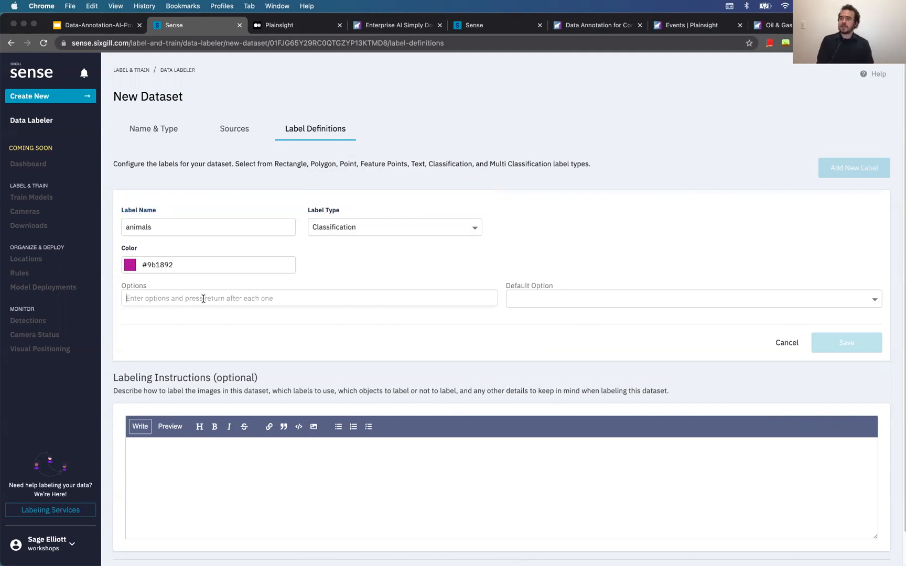
{"action": "type", "text": "dog"}
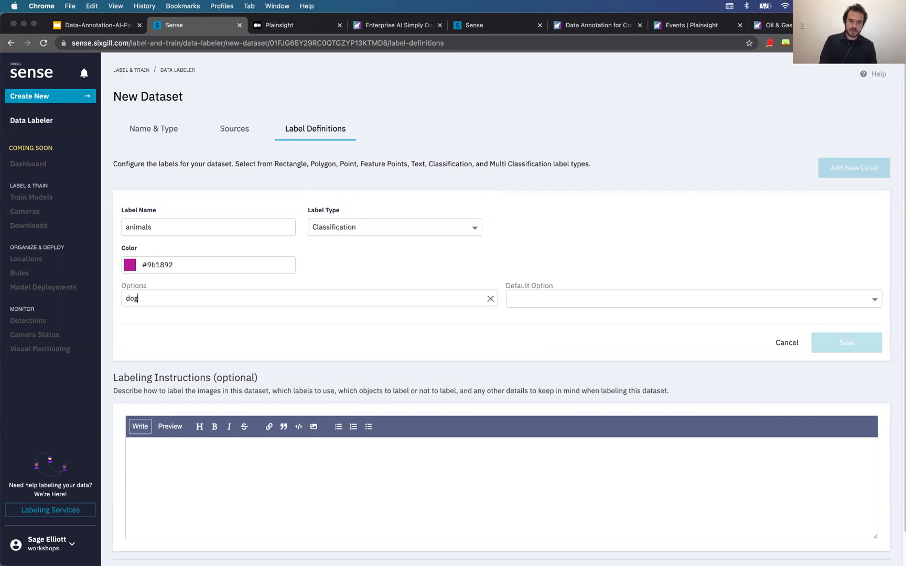
{"action": "key", "text": "Return"}
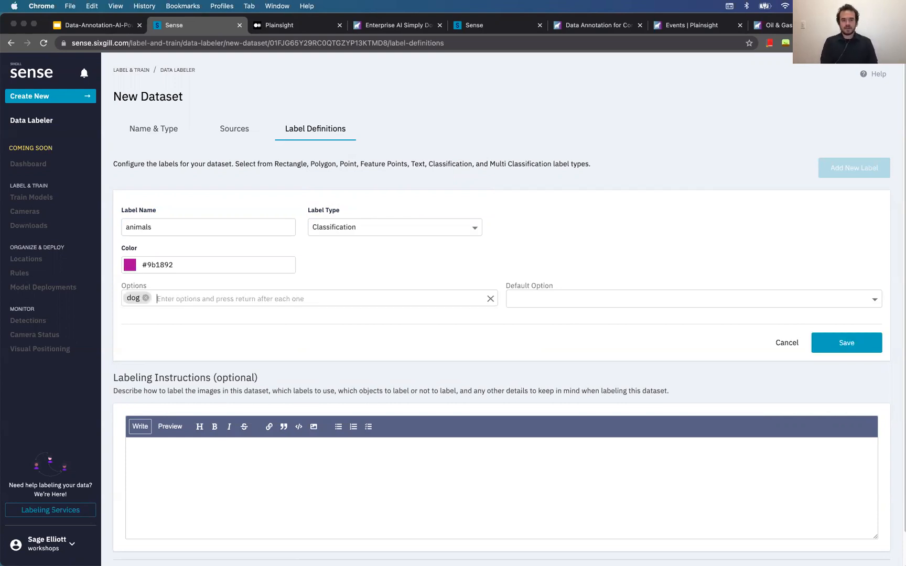
{"action": "type", "text": "bunny"}
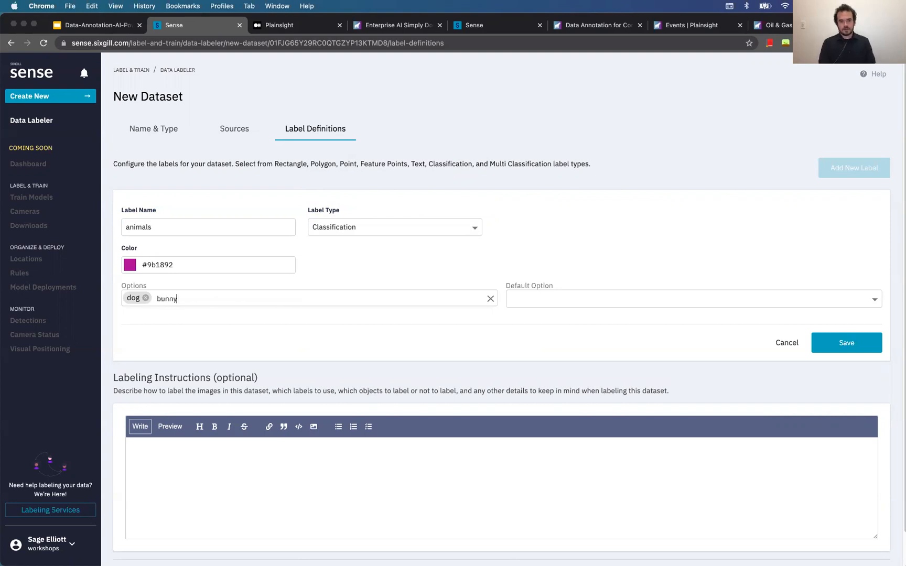
{"action": "key", "text": "Return"}
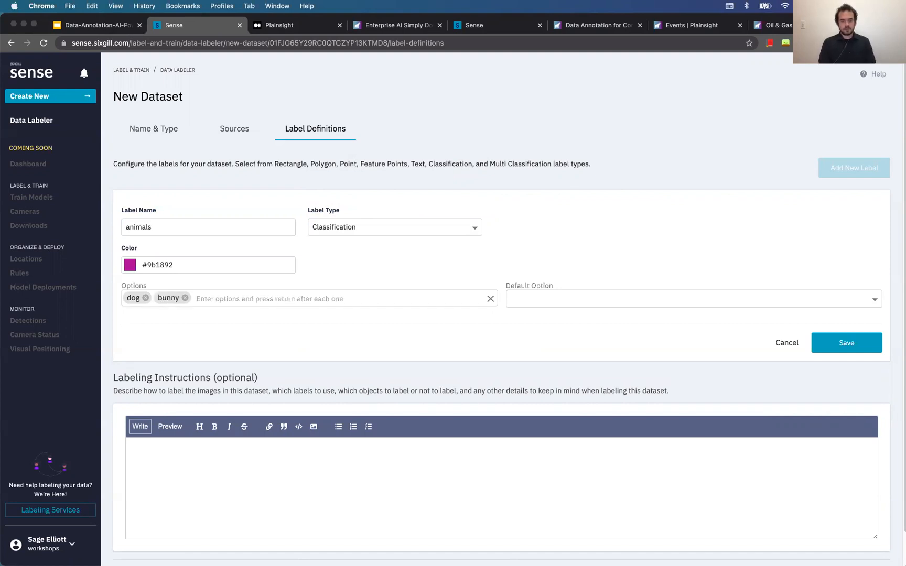
{"action": "type", "text": "cat"}
{"action": "key", "text": "Return"}
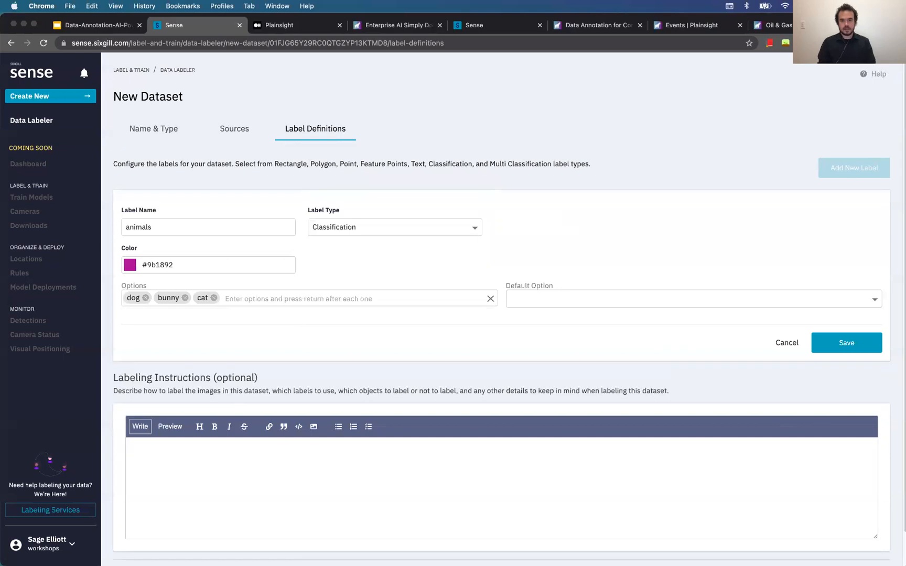
Make dog the default option, save the animals label, and save the dataset
{"action": "left_click", "coordinate": [662, 298]}
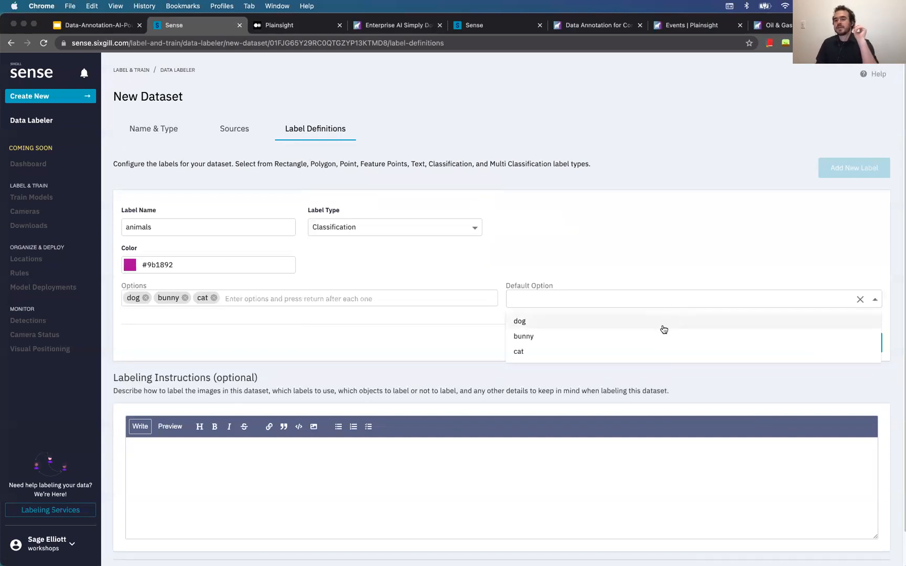
{"action": "left_click", "coordinate": [663, 298]}
{"action": "left_click", "coordinate": [665, 298]}
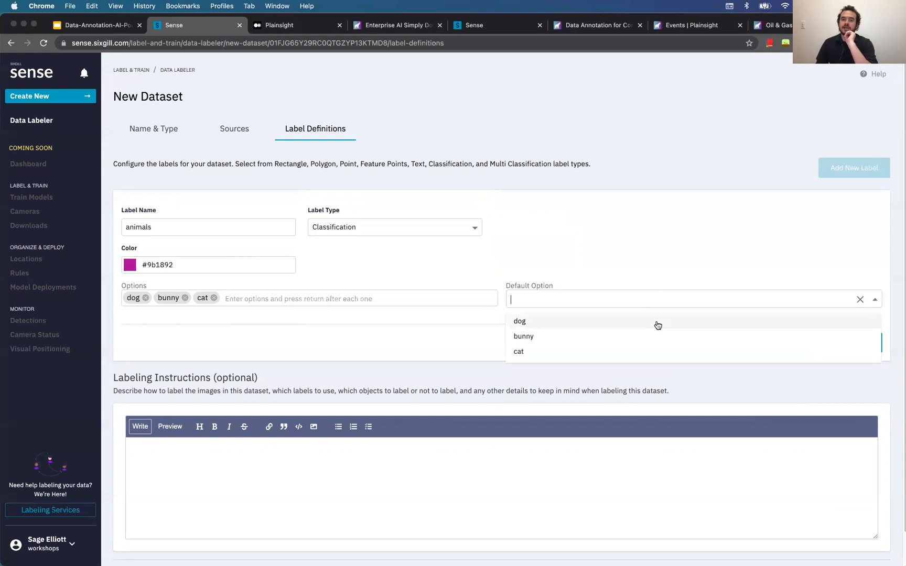
{"action": "left_click", "coordinate": [644, 323]}
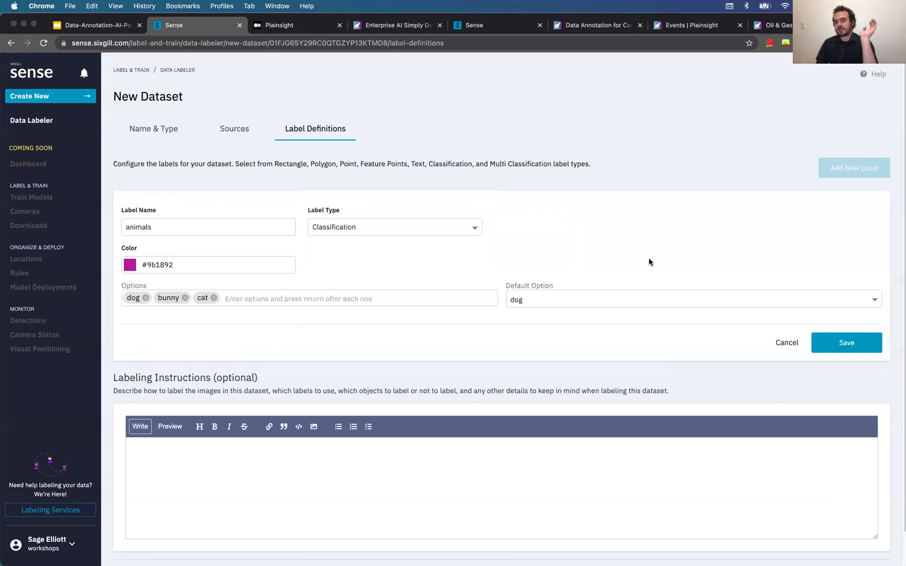
{"action": "left_click", "coordinate": [858, 346]}
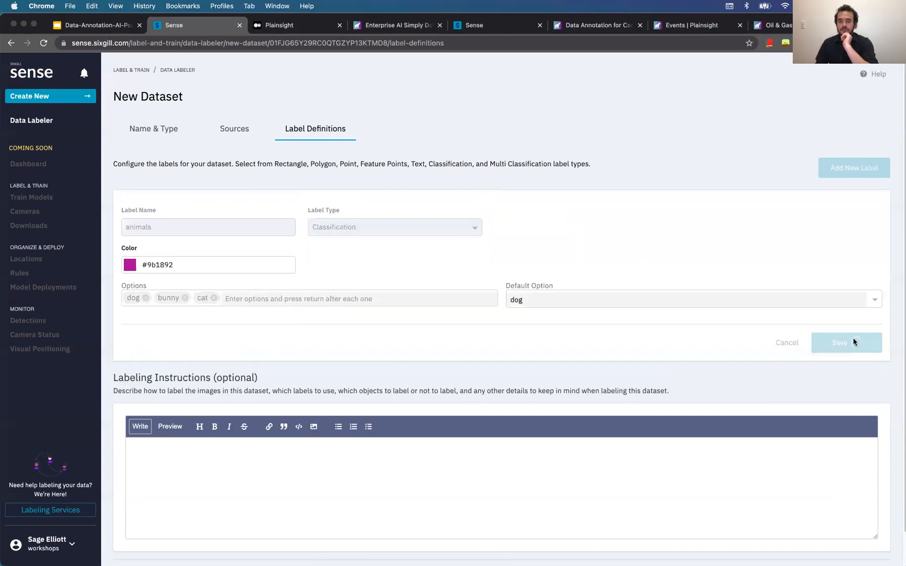
{"action": "scroll", "coordinate": [685, 392], "scroll_direction": "down", "scroll_amount": 3}
{"action": "left_click", "coordinate": [633, 440]}
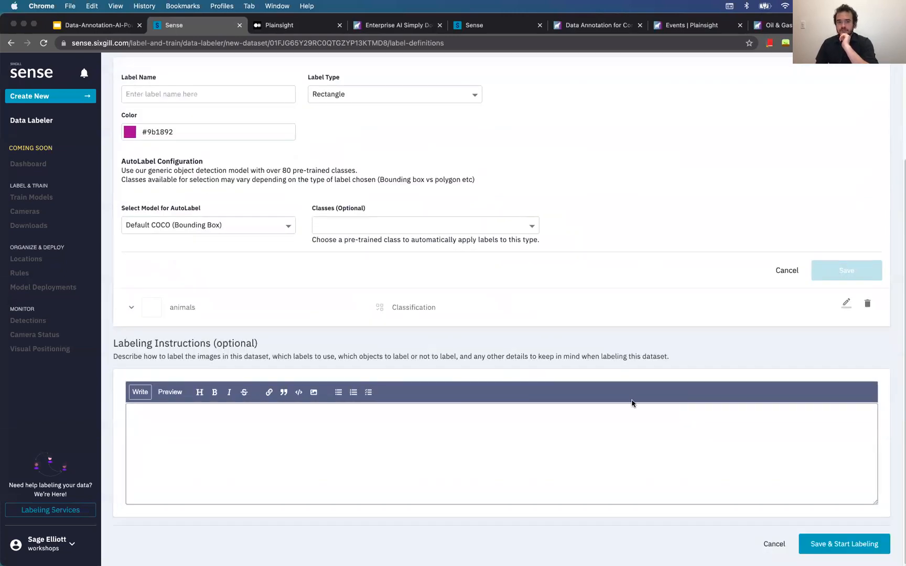
{"action": "left_click", "coordinate": [844, 545]}
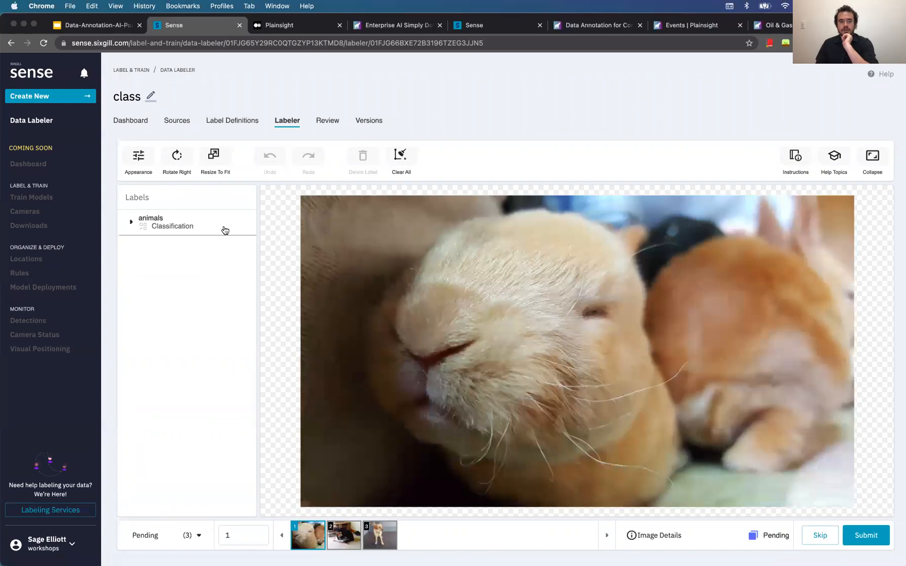
Label the three photos bunny, cat and dog, submitting each one
{"action": "left_click", "coordinate": [197, 228]}
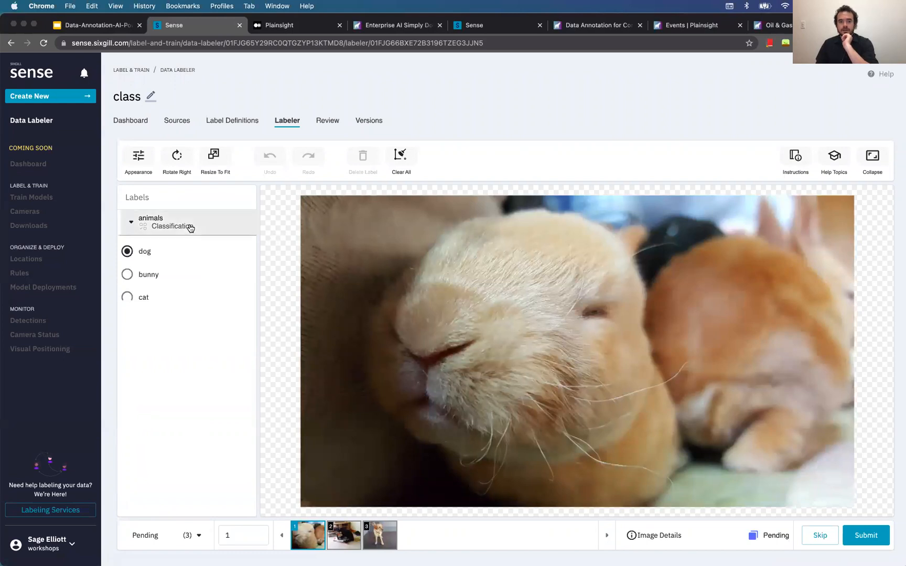
{"action": "left_click", "coordinate": [150, 276]}
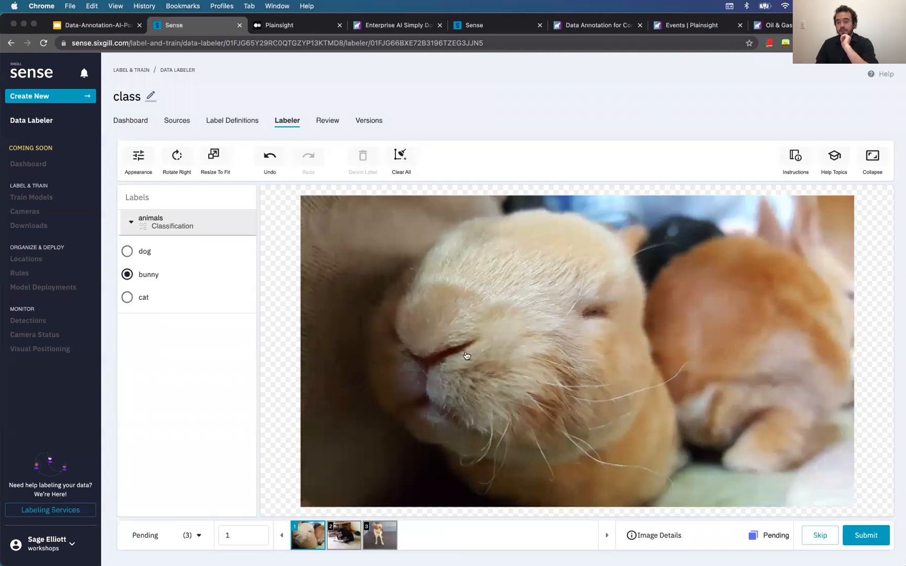
{"action": "left_click", "coordinate": [861, 537]}
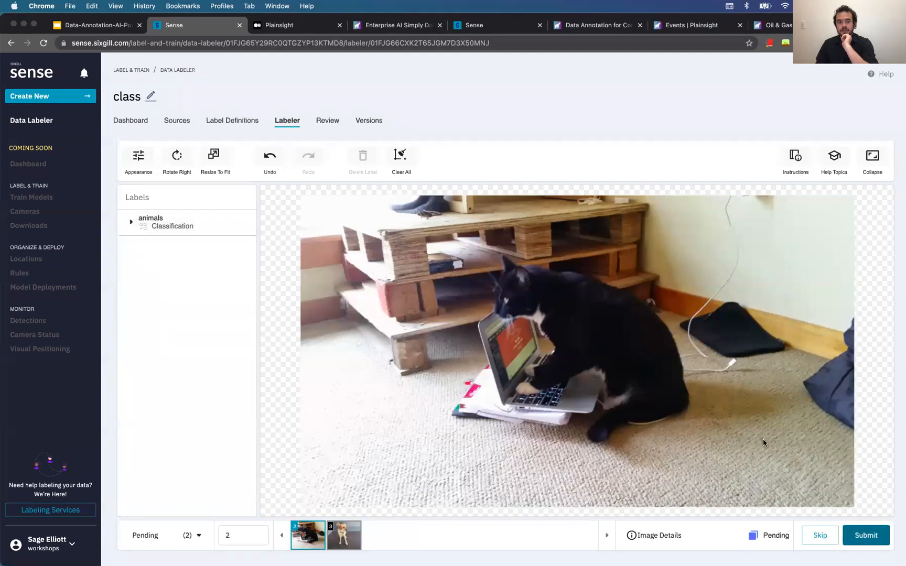
{"action": "left_click", "coordinate": [167, 217]}
{"action": "left_click", "coordinate": [147, 297]}
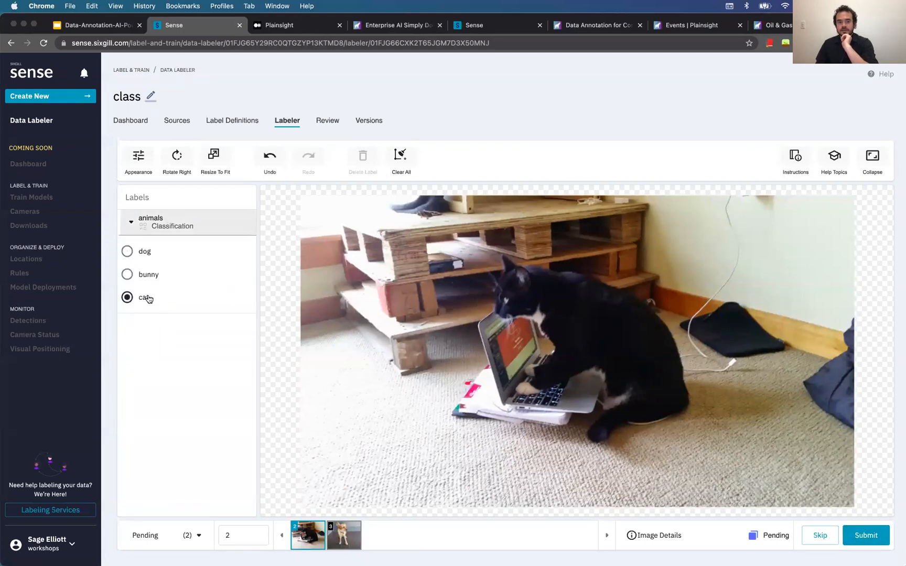
{"action": "left_click", "coordinate": [855, 541]}
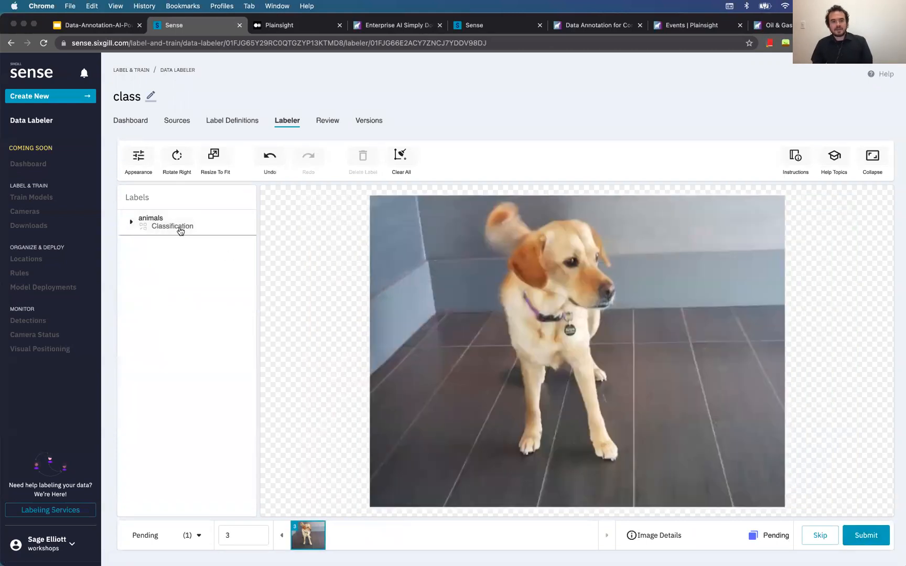
{"action": "left_click", "coordinate": [180, 232]}
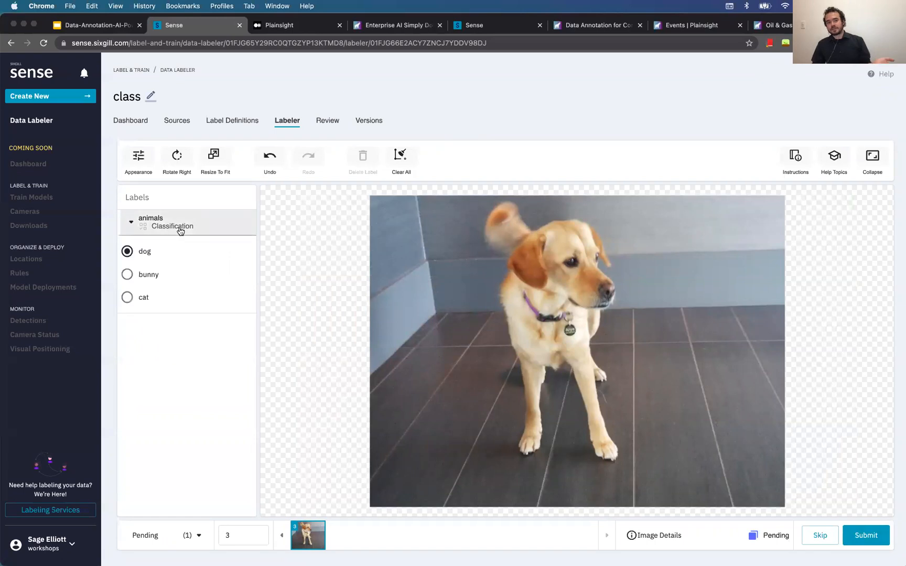
{"action": "left_click", "coordinate": [179, 230]}
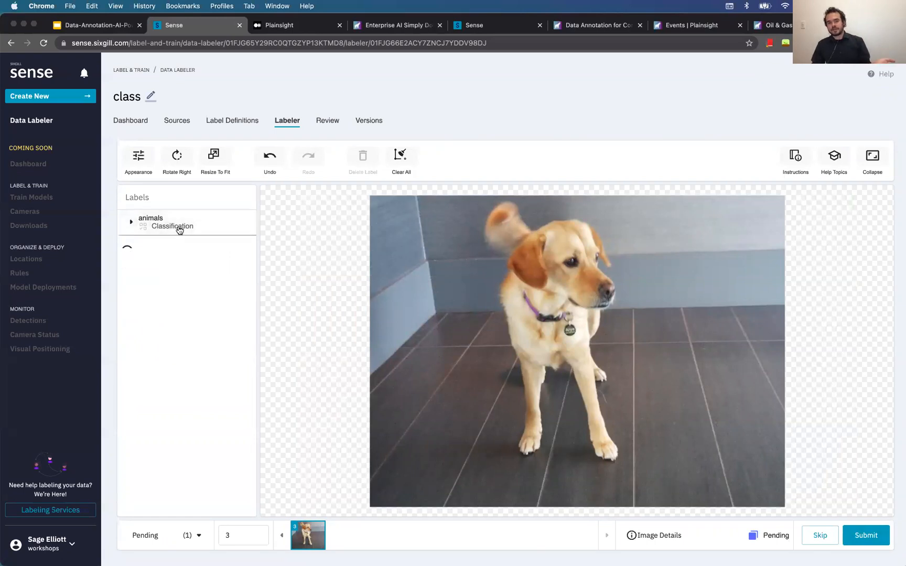
{"action": "left_click", "coordinate": [857, 533]}
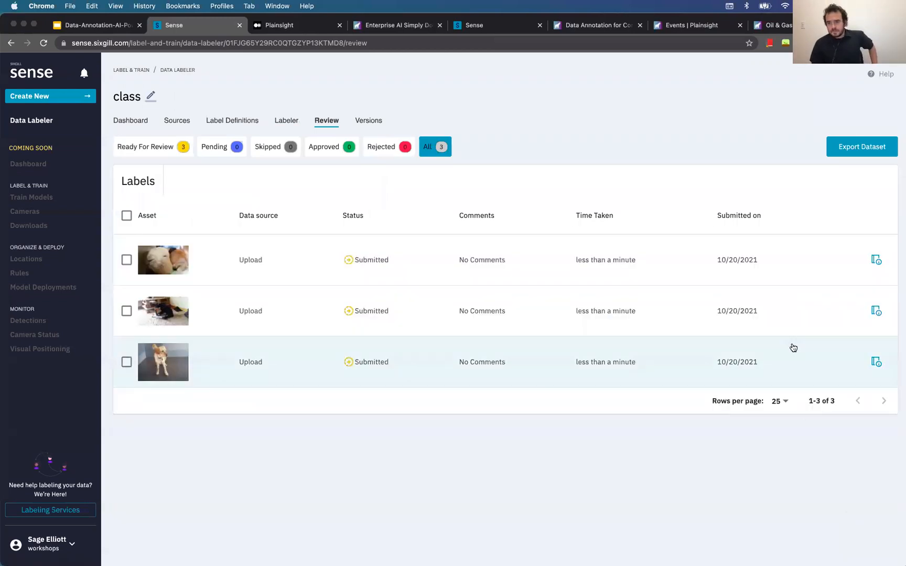
Export the class dataset in Create ML Classifier format and dismiss the Export Completed message
{"action": "left_click", "coordinate": [844, 154]}
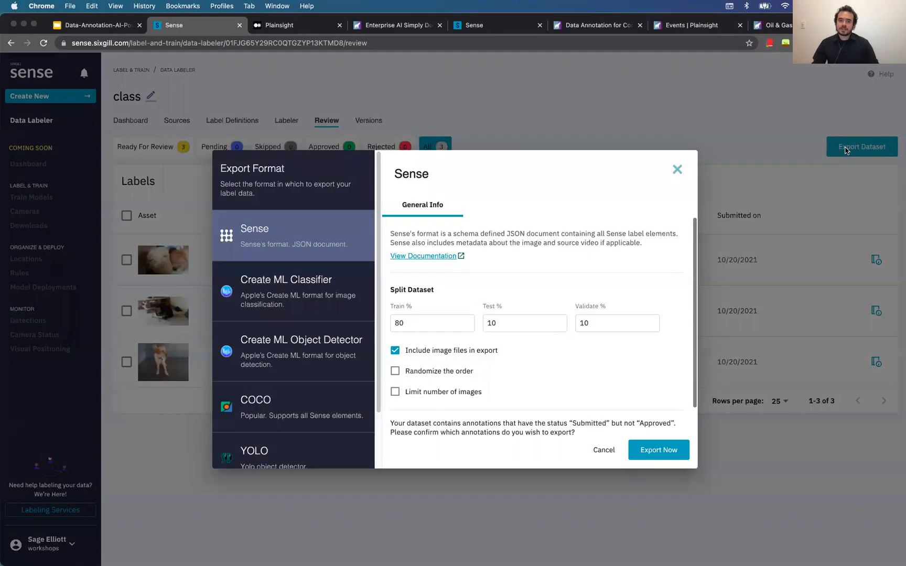
{"action": "scroll", "coordinate": [351, 347], "scroll_direction": "down", "scroll_amount": 3}
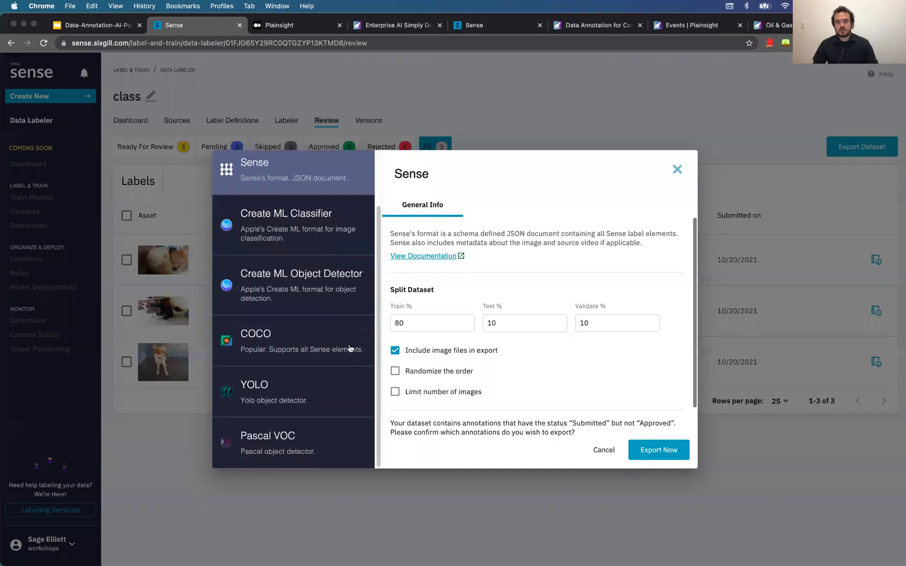
{"action": "scroll", "coordinate": [350, 348], "scroll_direction": "up", "scroll_amount": 3}
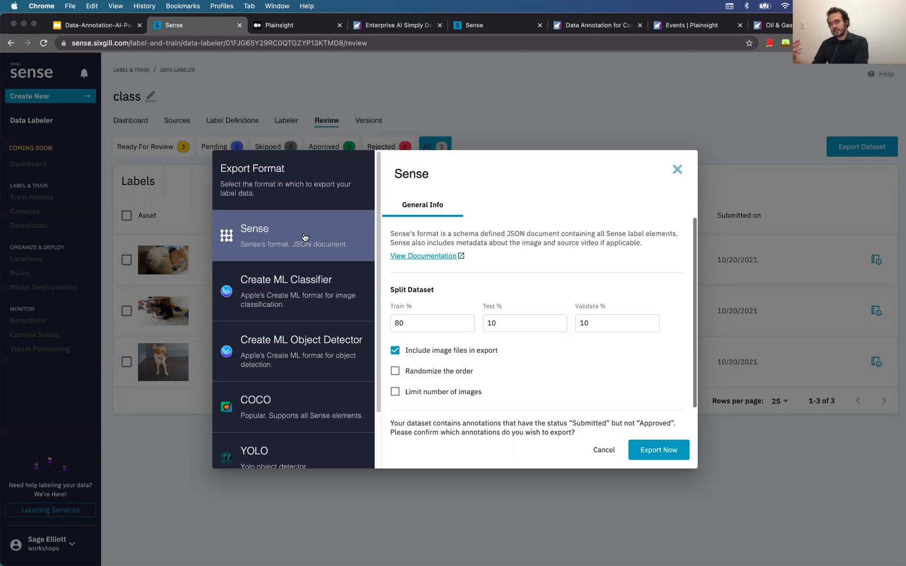
{"action": "left_click", "coordinate": [283, 276]}
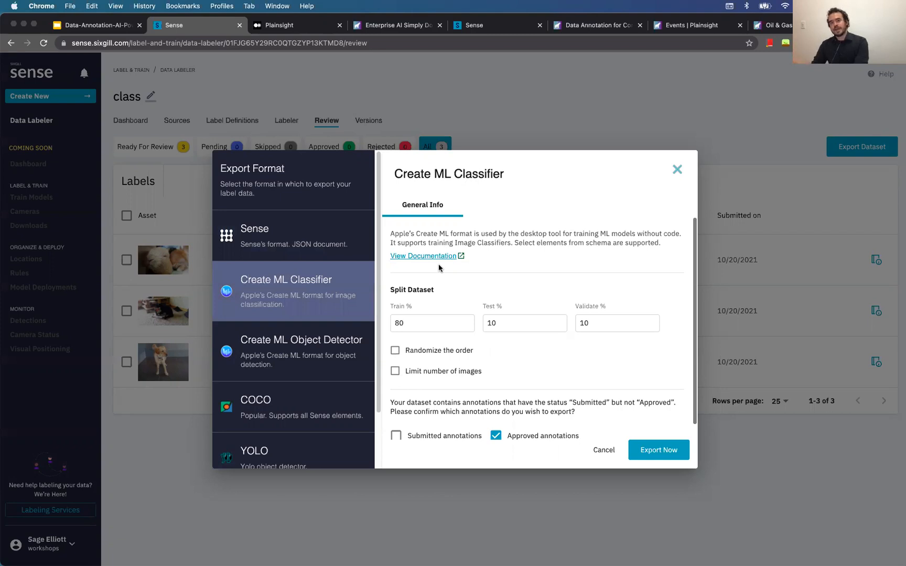
{"action": "scroll", "coordinate": [499, 280], "scroll_direction": "down", "scroll_amount": 1}
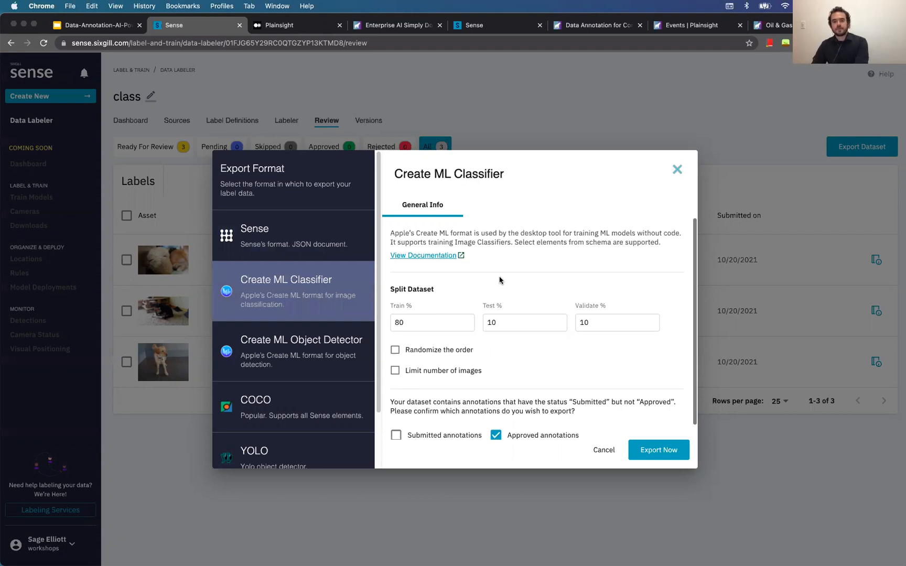
{"action": "scroll", "coordinate": [516, 276], "scroll_direction": "up", "scroll_amount": 1}
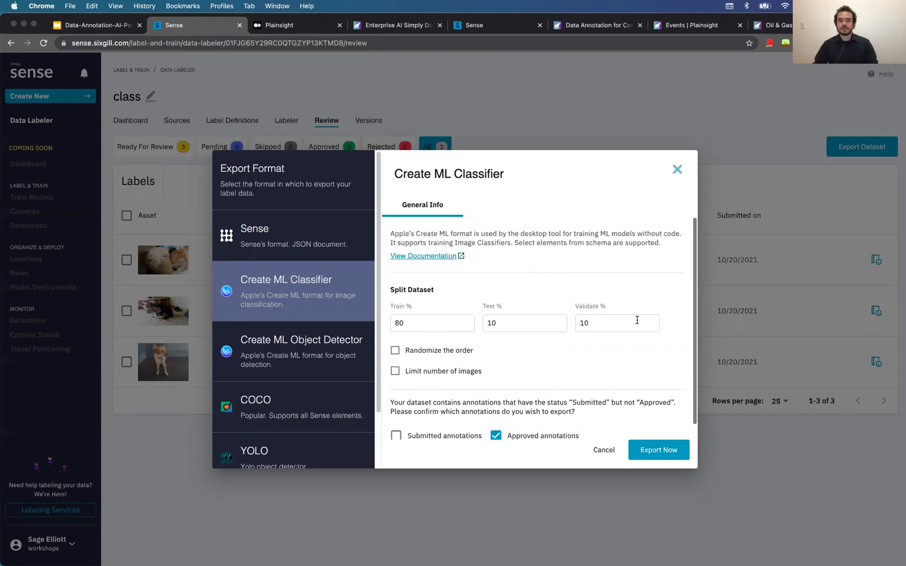
{"action": "left_click", "coordinate": [671, 450]}
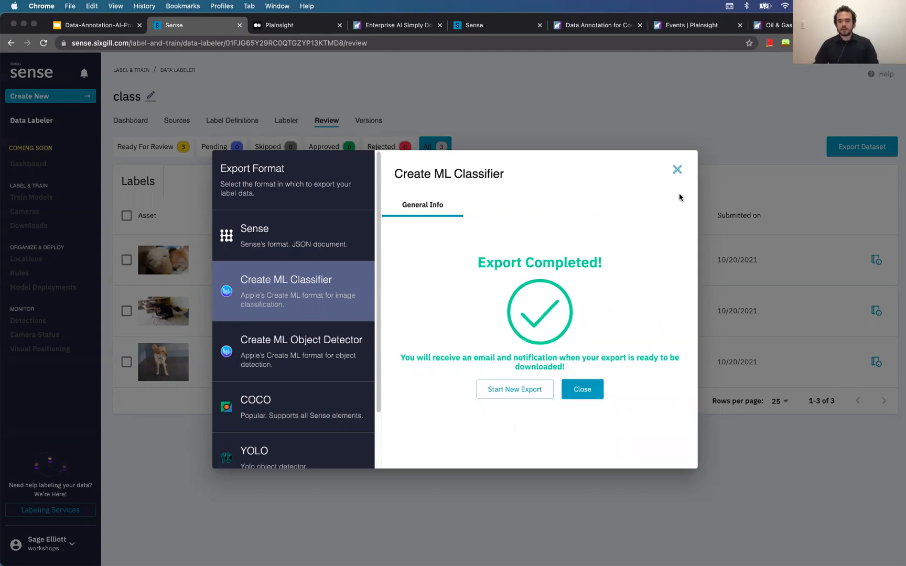
{"action": "left_click", "coordinate": [676, 169]}
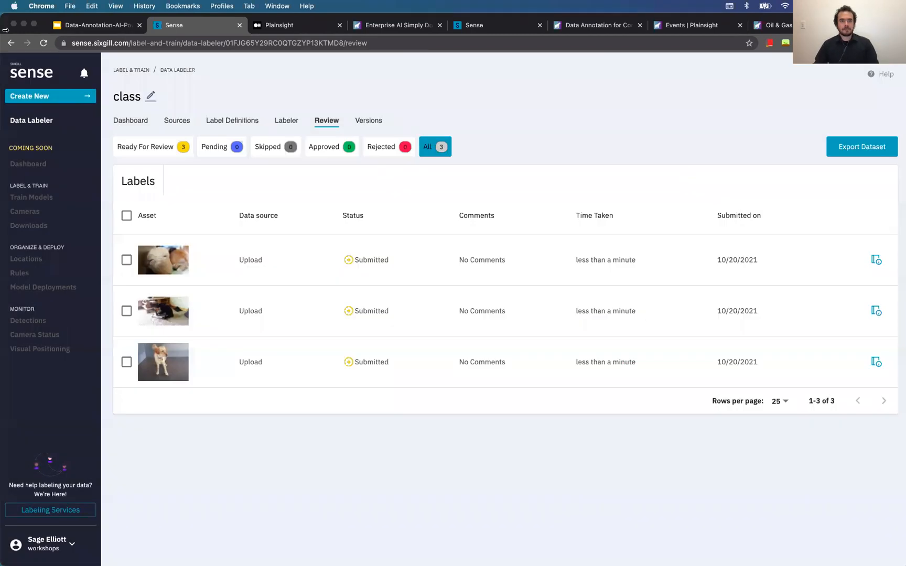
From the datasets overview, create a new dataset named 'hands'
{"action": "left_click", "coordinate": [23, 126]}
{"action": "left_click", "coordinate": [309, 261]}
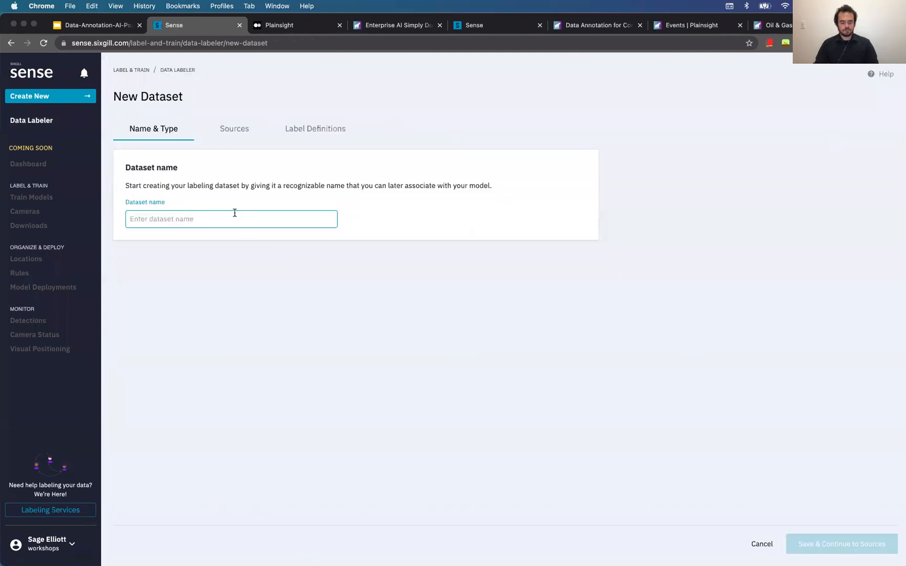
{"action": "type", "text": "hands"}
{"action": "key", "text": "Return"}
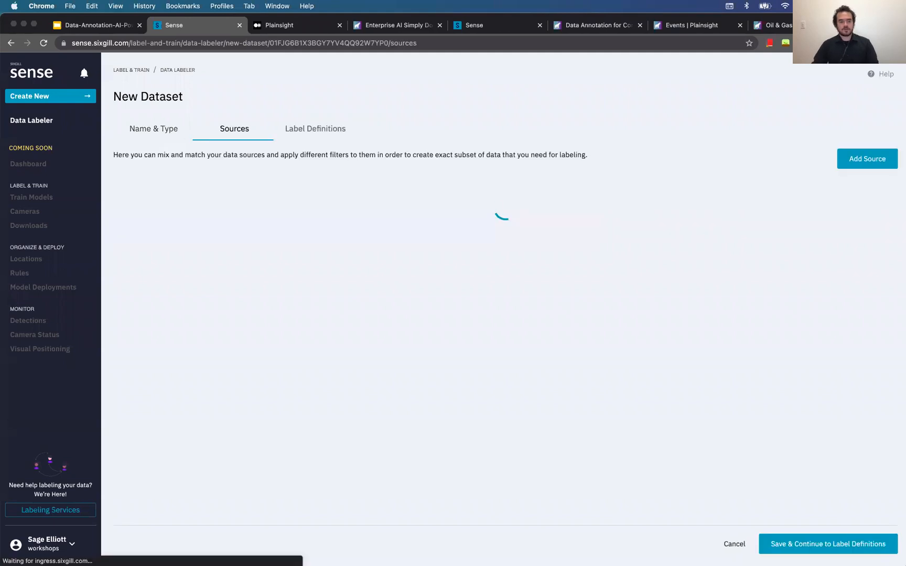
Add a local-file source and select feature_points_hand1–3.jpg from a_demo_dataset's feature_points folder
{"action": "left_click", "coordinate": [867, 159]}
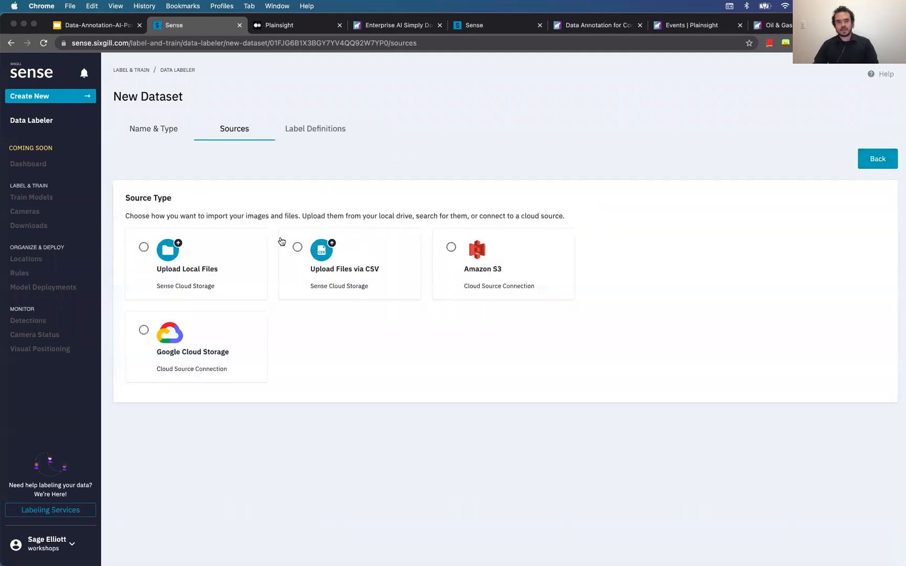
{"action": "left_click", "coordinate": [209, 252]}
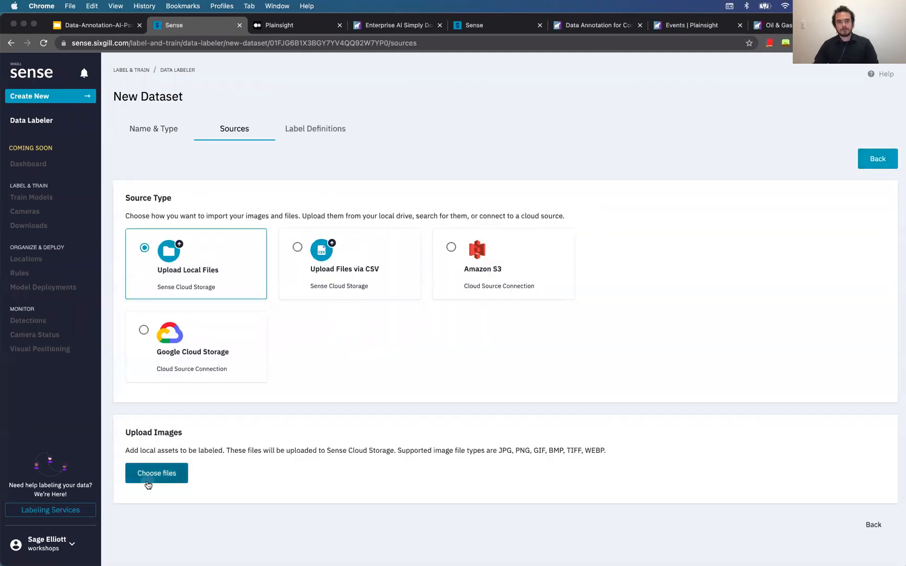
{"action": "left_click", "coordinate": [148, 481]}
{"action": "left_click", "coordinate": [459, 194]}
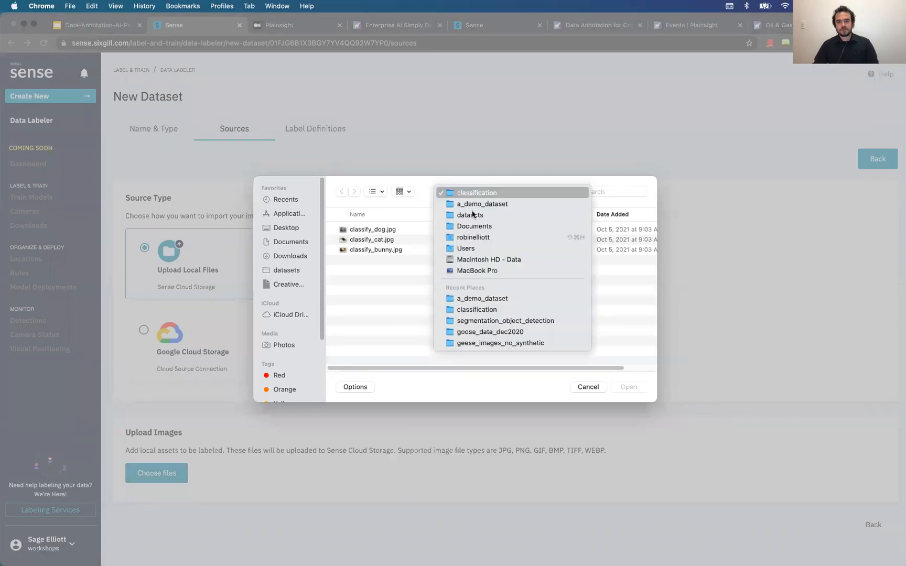
{"action": "left_click", "coordinate": [471, 205]}
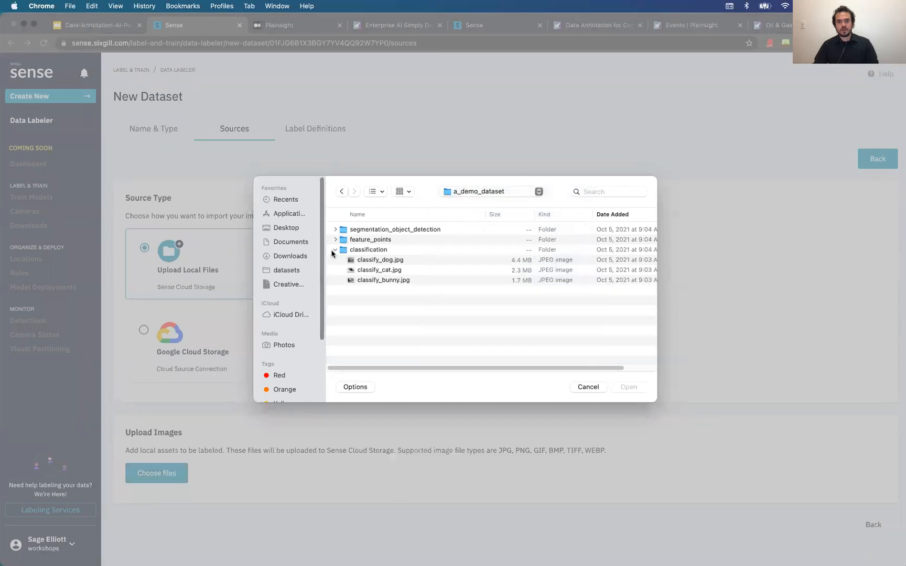
{"action": "left_click", "coordinate": [335, 249]}
{"action": "left_click", "coordinate": [335, 239]}
{"action": "left_click", "coordinate": [391, 259]}
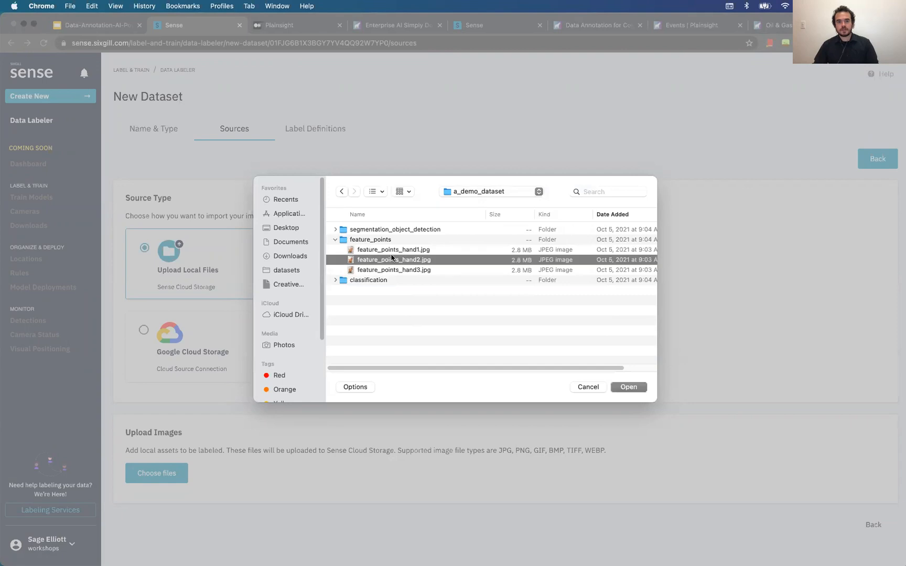
{"action": "left_click", "coordinate": [393, 251]}
{"action": "left_click", "coordinate": [399, 268], "text": "shift"}
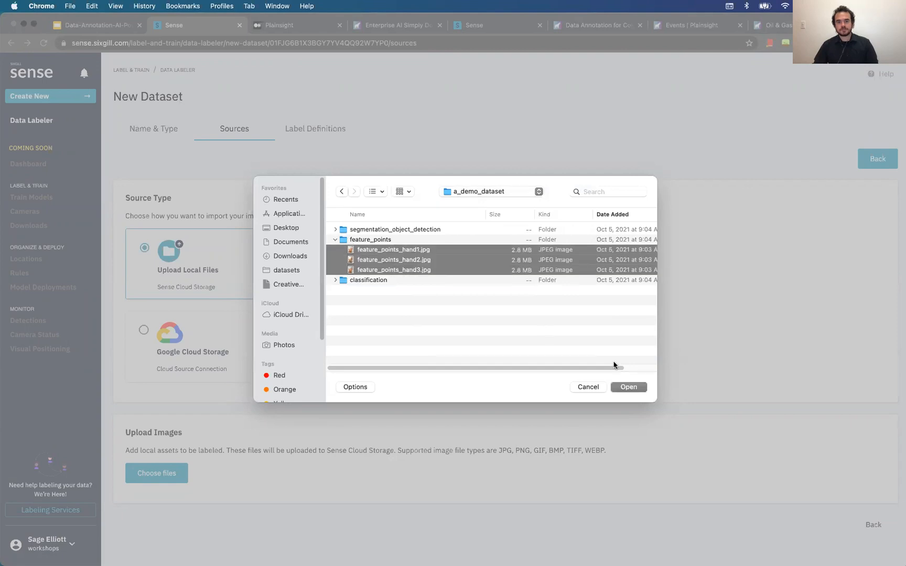
Upload the three hand images and continue to Label Definitions
{"action": "left_click", "coordinate": [639, 388]}
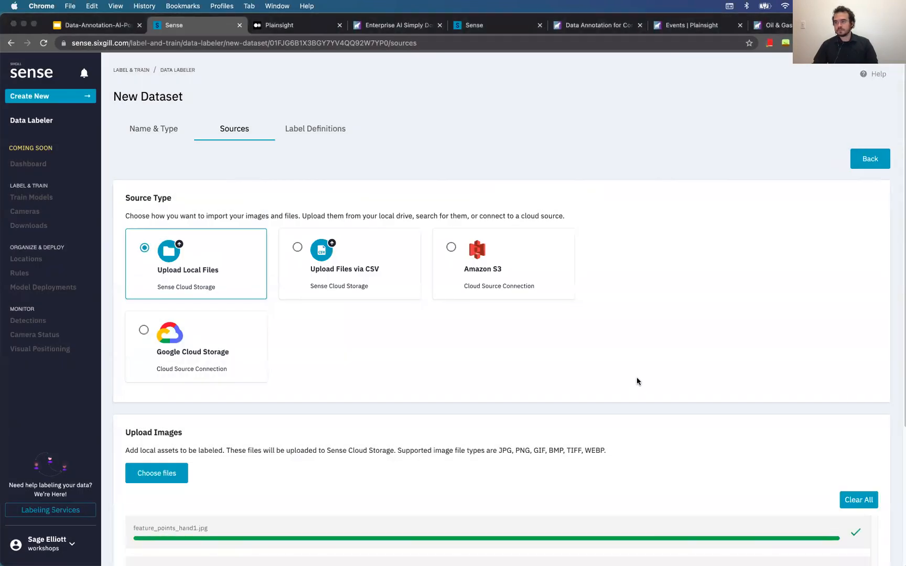
{"action": "scroll", "coordinate": [591, 369], "scroll_direction": "down", "scroll_amount": 4}
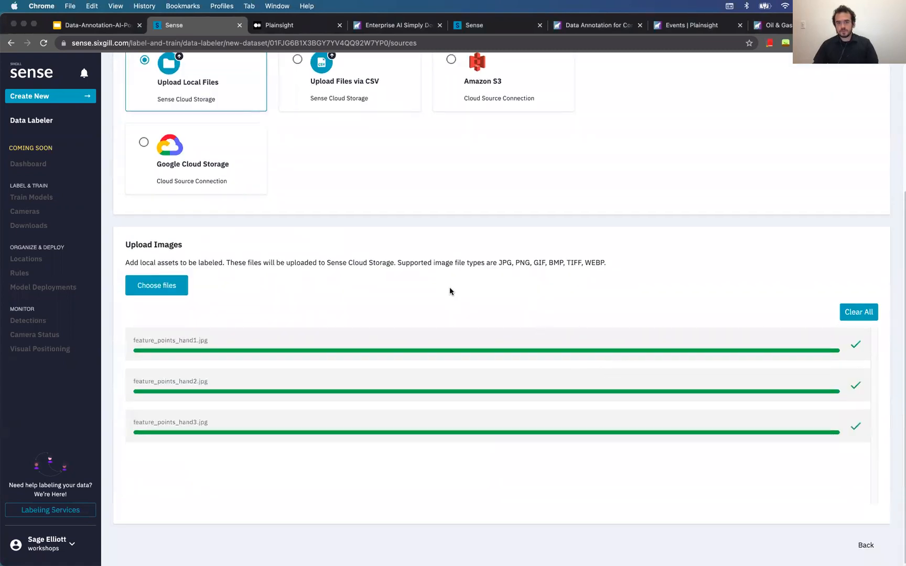
{"action": "scroll", "coordinate": [449, 288], "scroll_direction": "up", "scroll_amount": 4}
{"action": "left_click", "coordinate": [334, 129]}
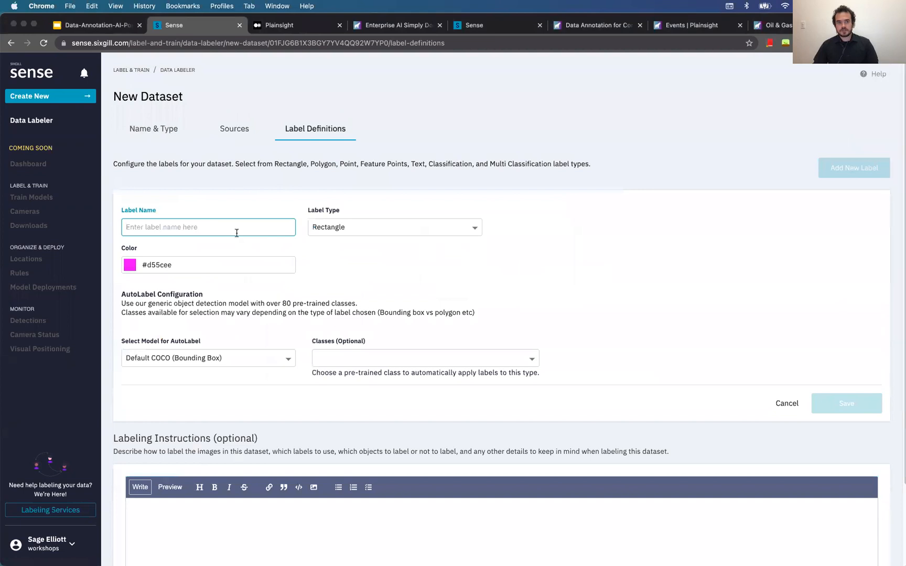
Name the label 'hands', make it Feature Points type, and set start colour #a400ff
{"action": "type", "text": "hands"}
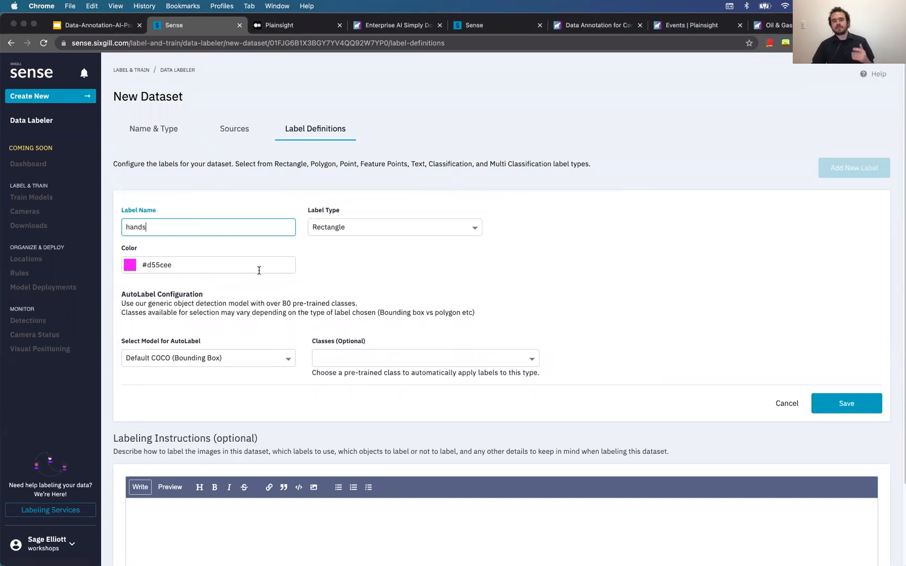
{"action": "left_click", "coordinate": [386, 235]}
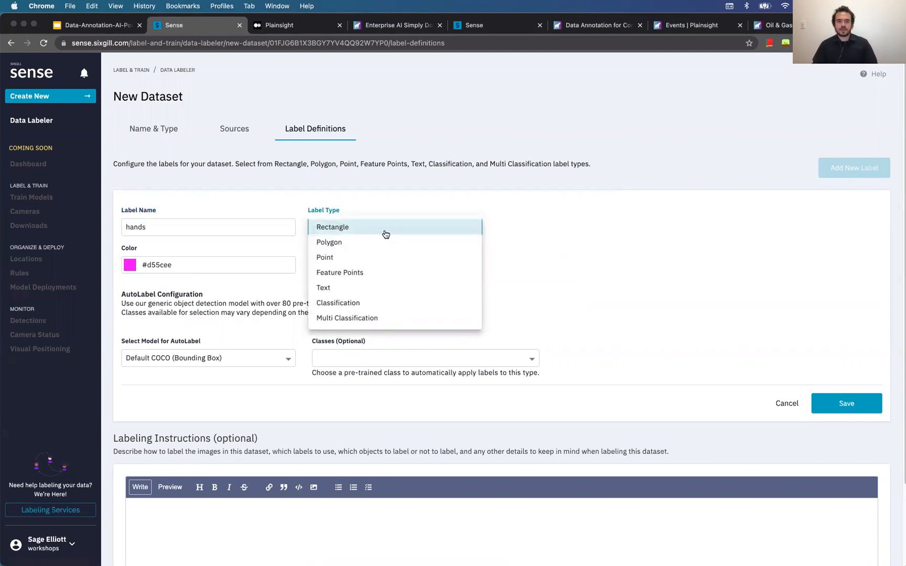
{"action": "left_click", "coordinate": [427, 271]}
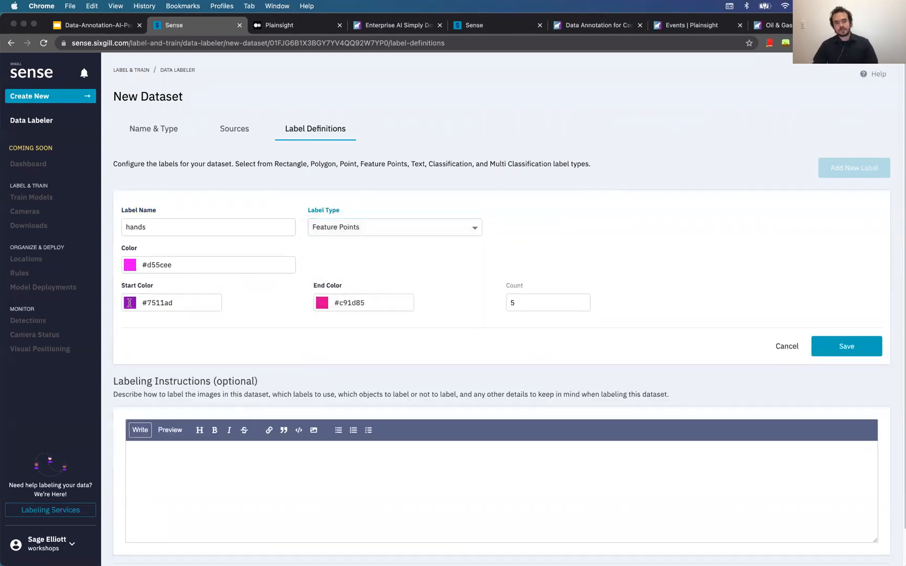
{"action": "left_click", "coordinate": [157, 305]}
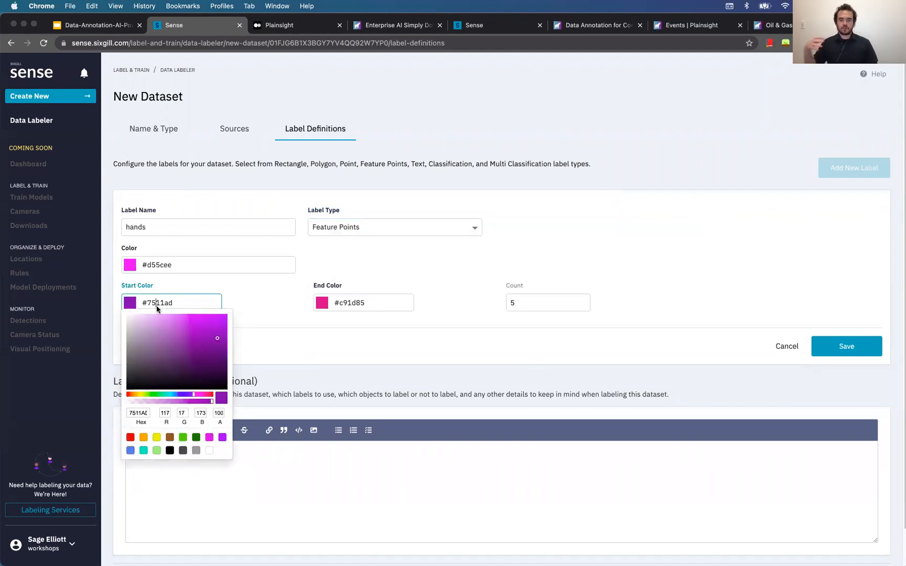
{"action": "left_click_drag", "start_coordinate": [215, 336], "coordinate": [225, 315]}
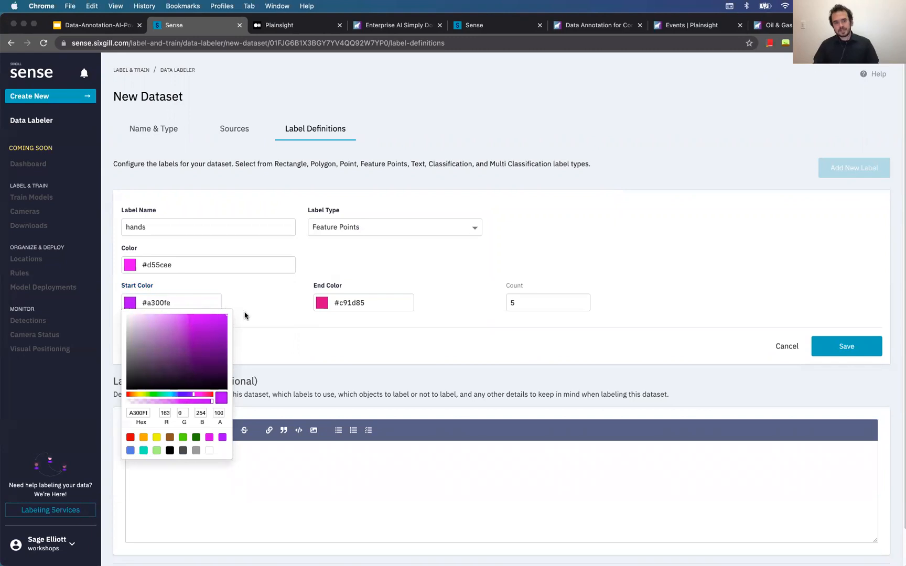
{"action": "left_click", "coordinate": [257, 305]}
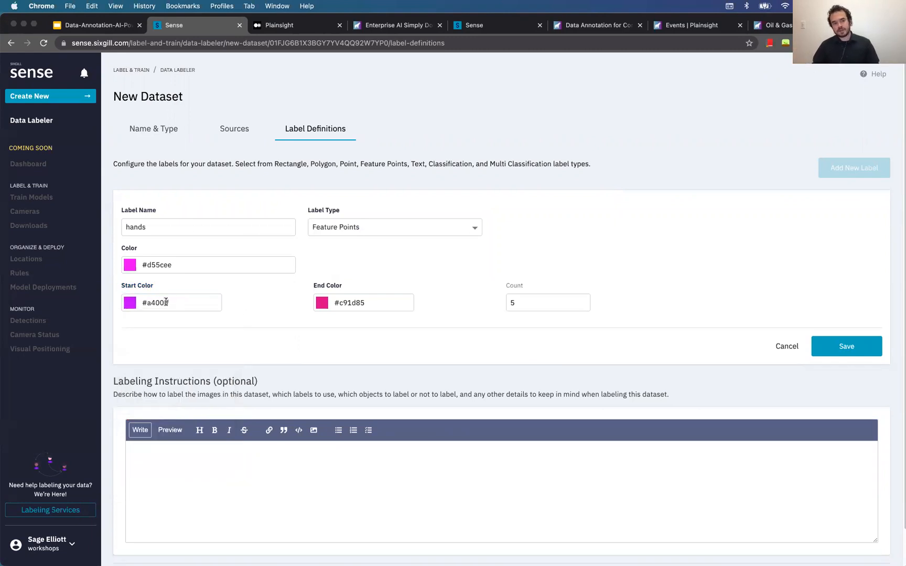
Set the end colour to #00ff43, the point count to 10, and save the label
{"action": "left_click", "coordinate": [351, 305]}
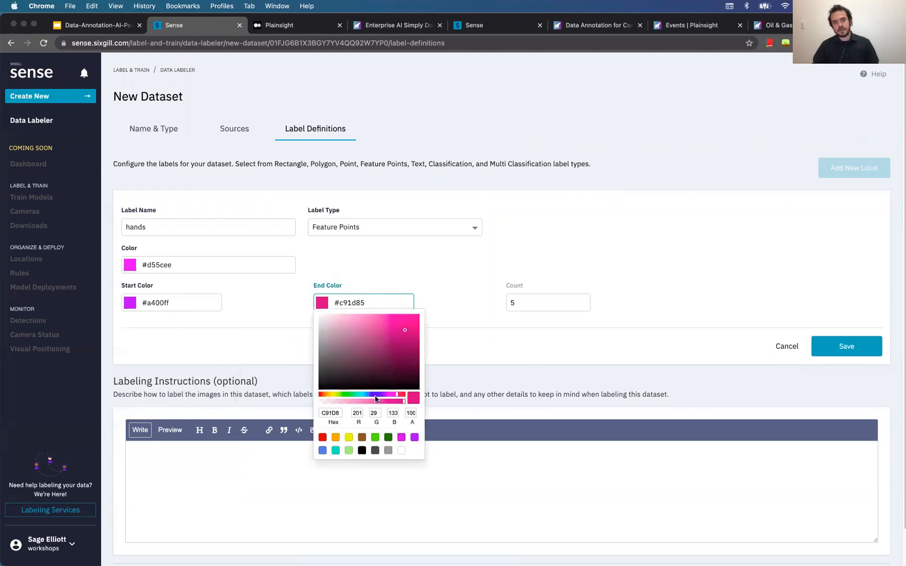
{"action": "left_click", "coordinate": [352, 395]}
{"action": "left_click_drag", "start_coordinate": [409, 342], "coordinate": [443, 306]}
{"action": "left_click", "coordinate": [443, 306]}
{"action": "left_click", "coordinate": [588, 301]}
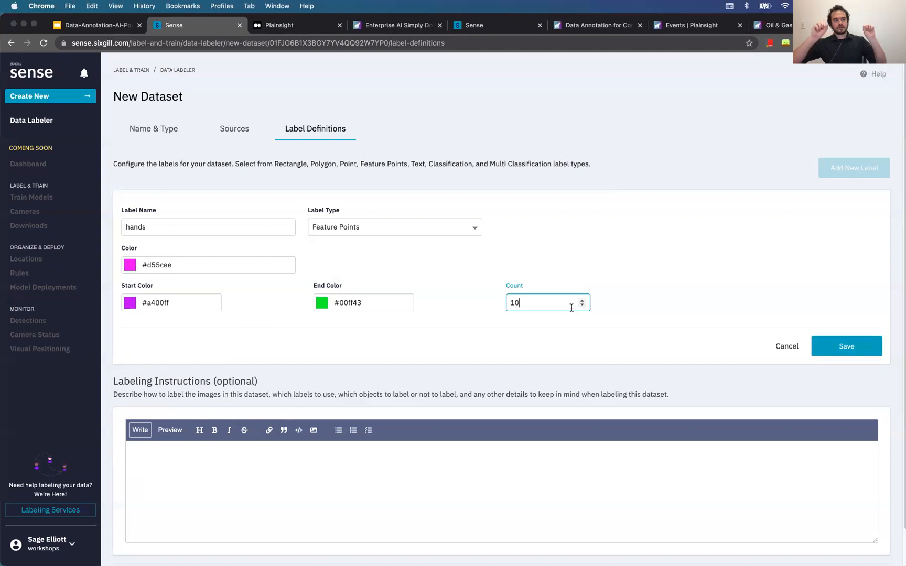
{"action": "left_click", "coordinate": [828, 355]}
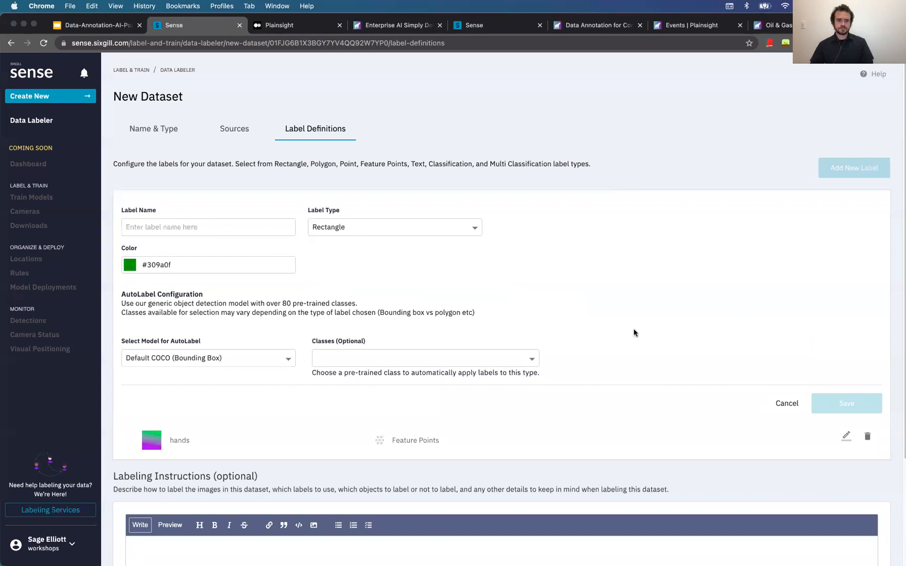
{"action": "scroll", "coordinate": [329, 375], "scroll_direction": "down", "scroll_amount": 5}
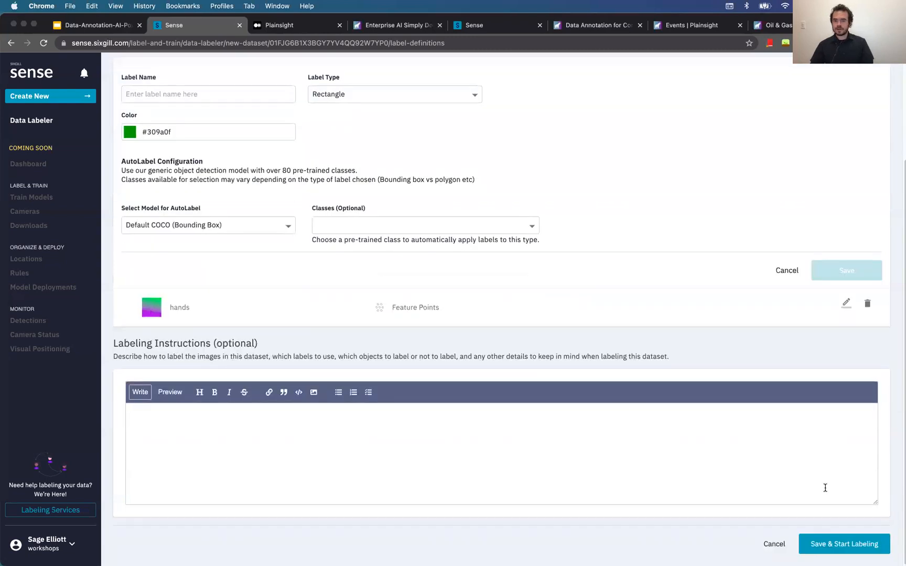
Save the dataset and select the hands label on the first hand photo
{"action": "left_click", "coordinate": [863, 552]}
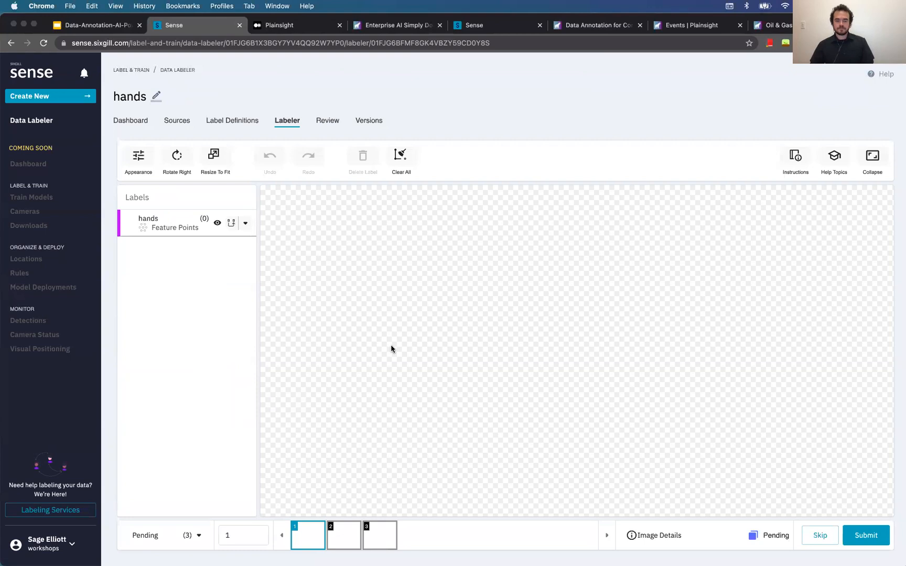
{"action": "left_click", "coordinate": [164, 230]}
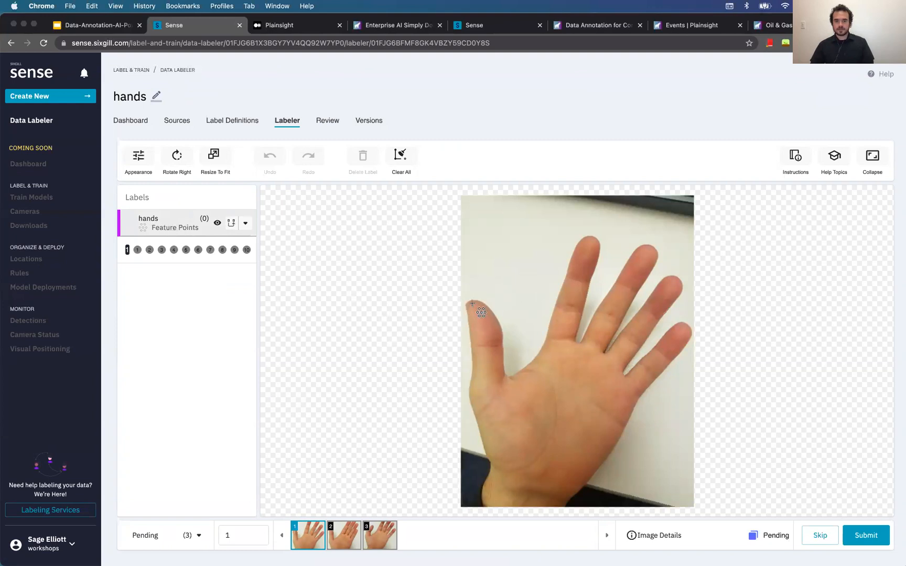
{"action": "scroll", "coordinate": [481, 312], "scroll_direction": "up", "scroll_amount": 1}
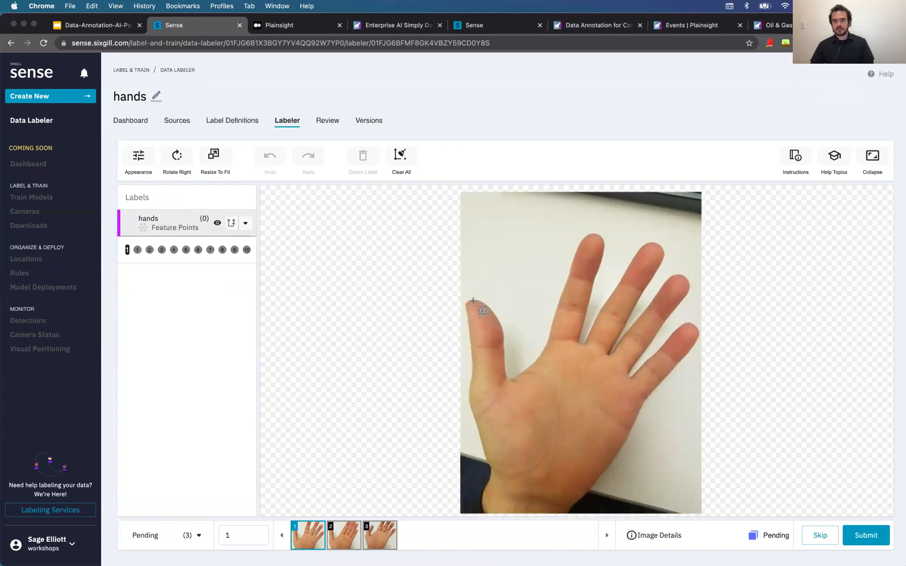
Place 10 points on the thumb, fingertips and finger gaps, then submit the photo
{"action": "left_click", "coordinate": [472, 303]}
{"action": "left_click", "coordinate": [504, 394]}
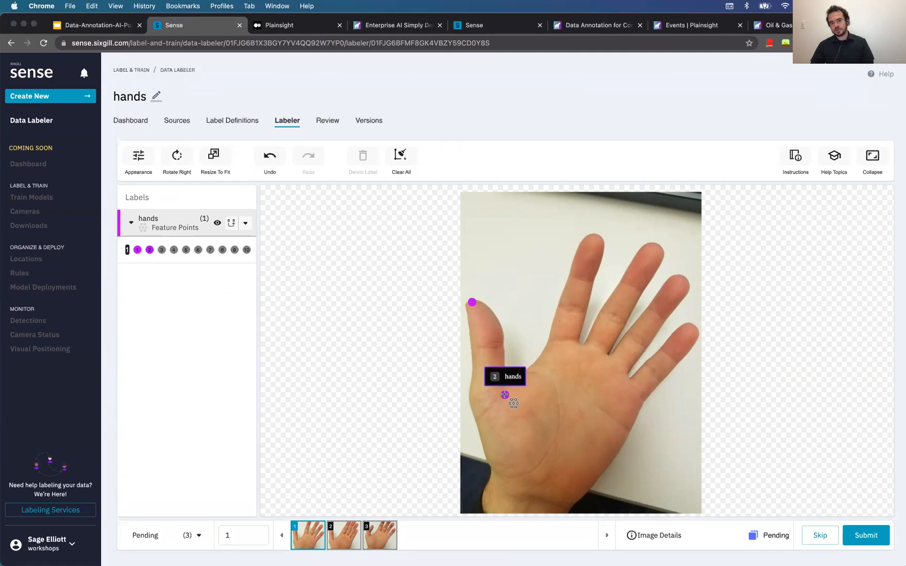
{"action": "left_click", "coordinate": [594, 237]}
{"action": "left_click", "coordinate": [561, 340]}
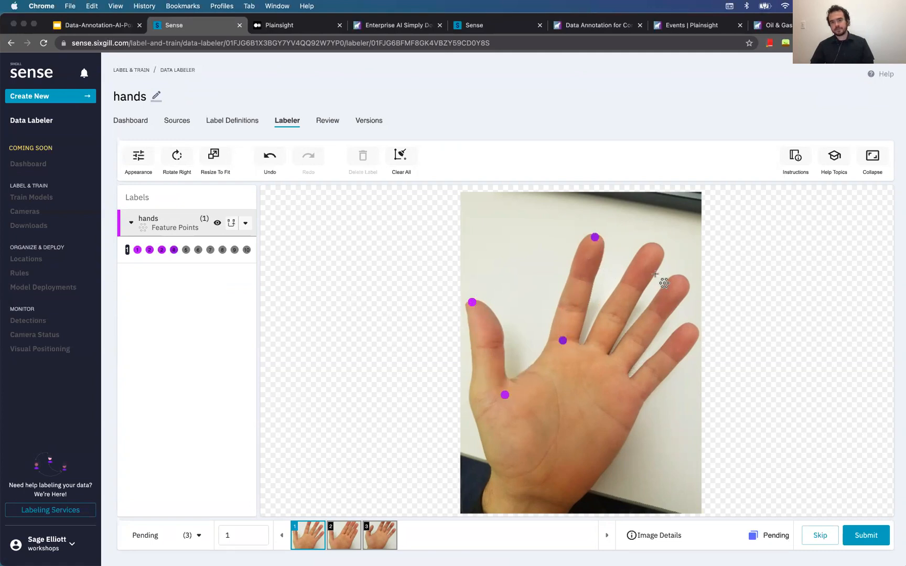
{"action": "left_click", "coordinate": [657, 247]}
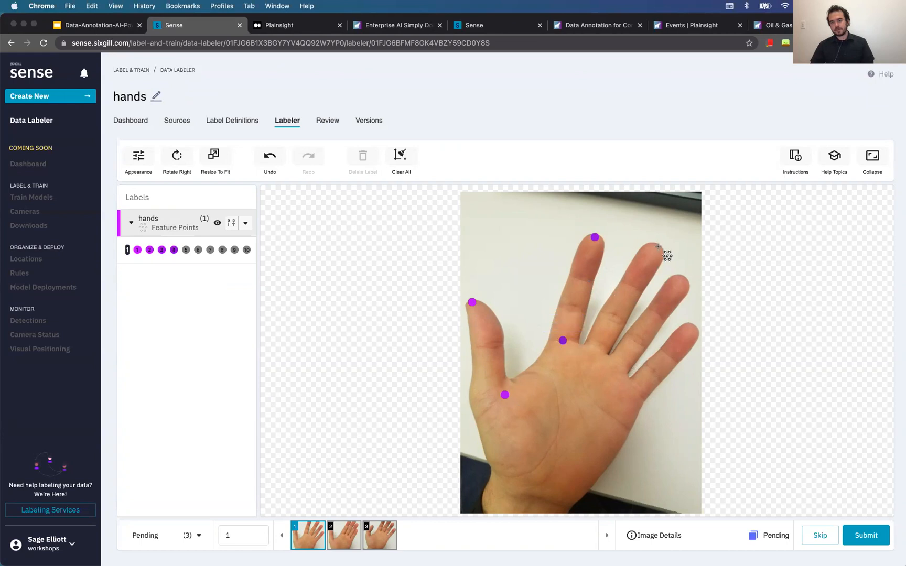
{"action": "left_click", "coordinate": [597, 347]}
{"action": "left_click", "coordinate": [683, 278]}
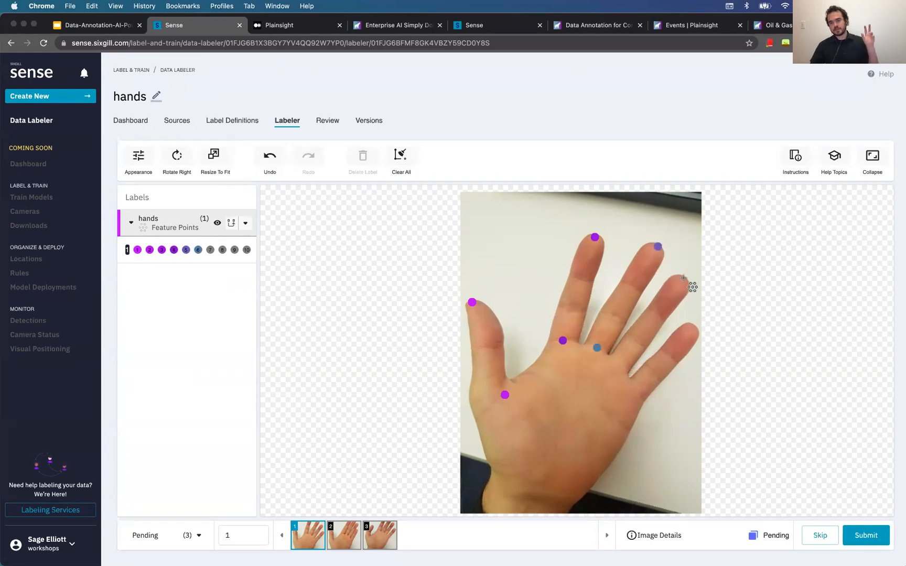
{"action": "left_click", "coordinate": [618, 364]}
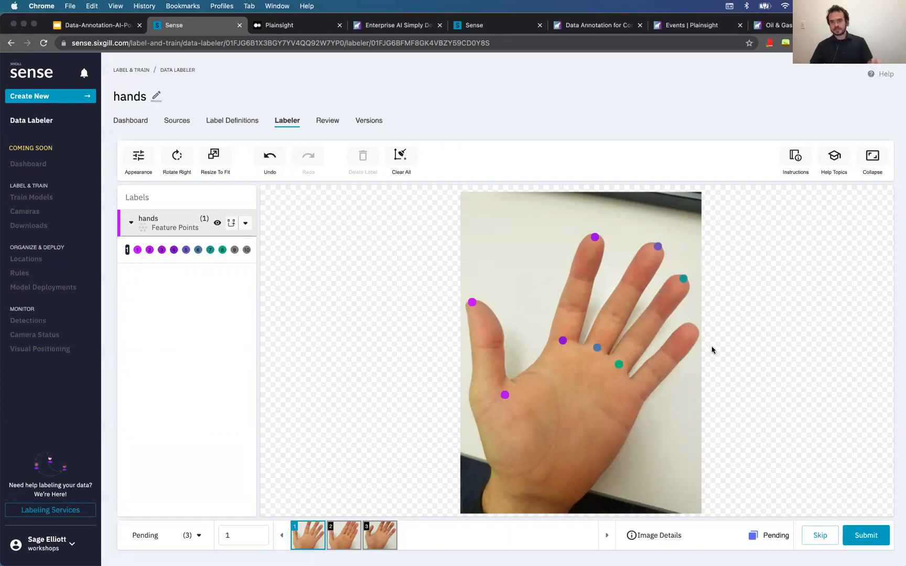
{"action": "left_click", "coordinate": [694, 328]}
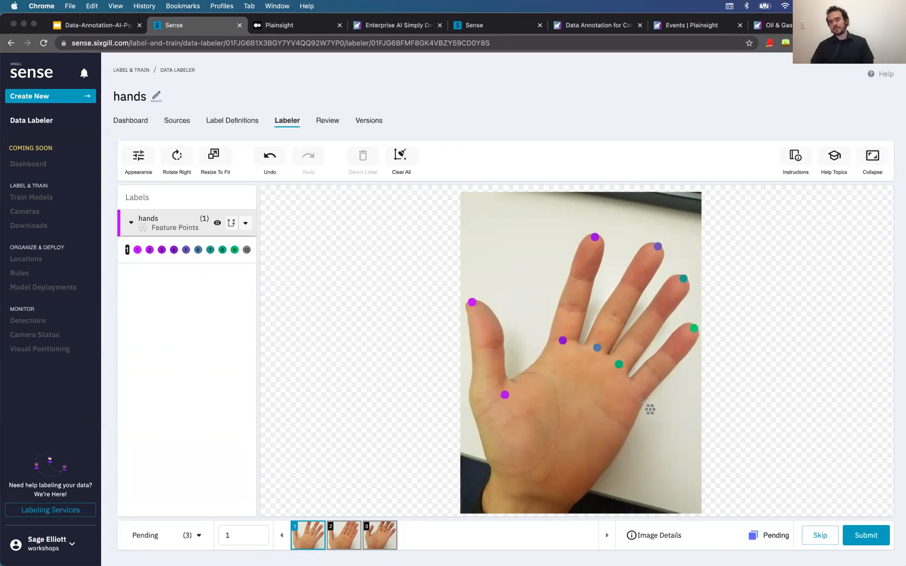
{"action": "left_click", "coordinate": [636, 392]}
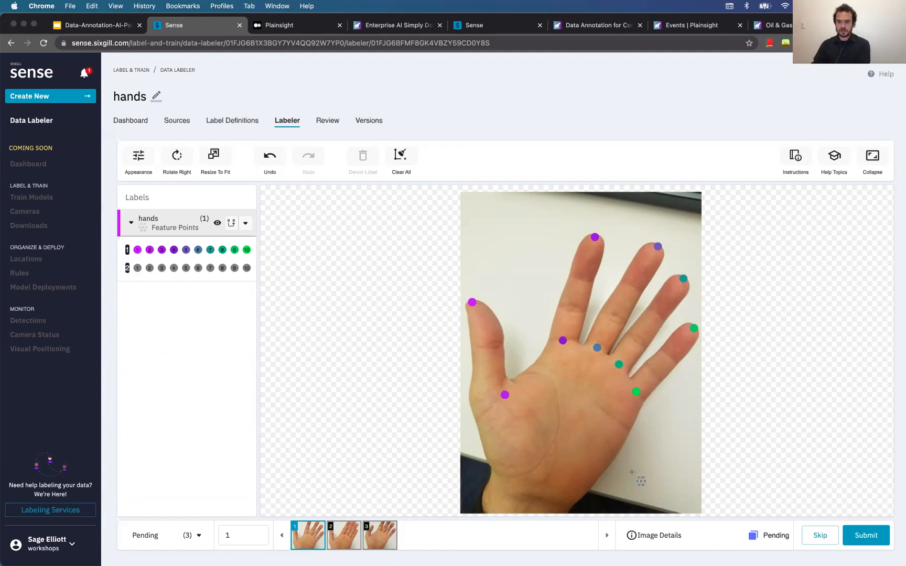
{"action": "left_click", "coordinate": [875, 535]}
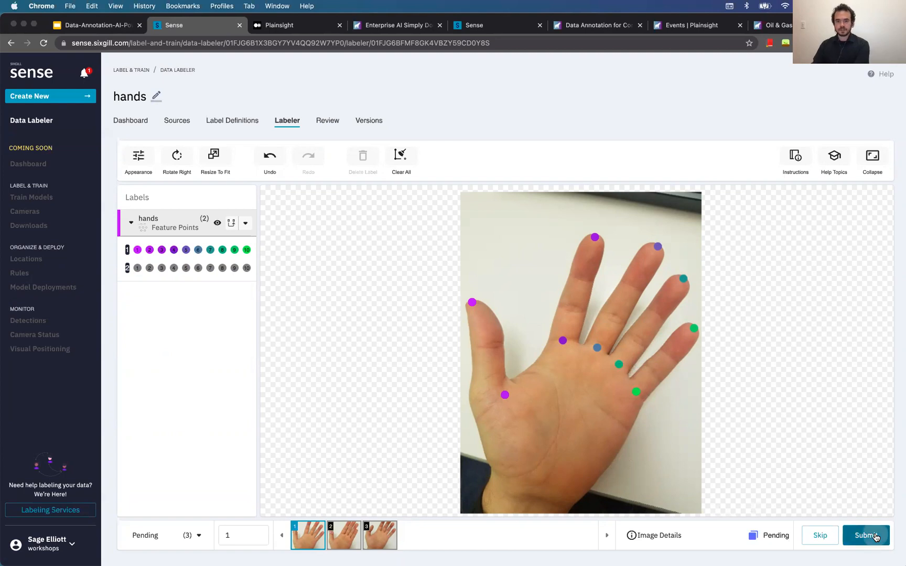
Mark 10 hand feature points (thumb, fingertips, finger gaps) on the second photo
{"action": "left_click", "coordinate": [170, 228]}
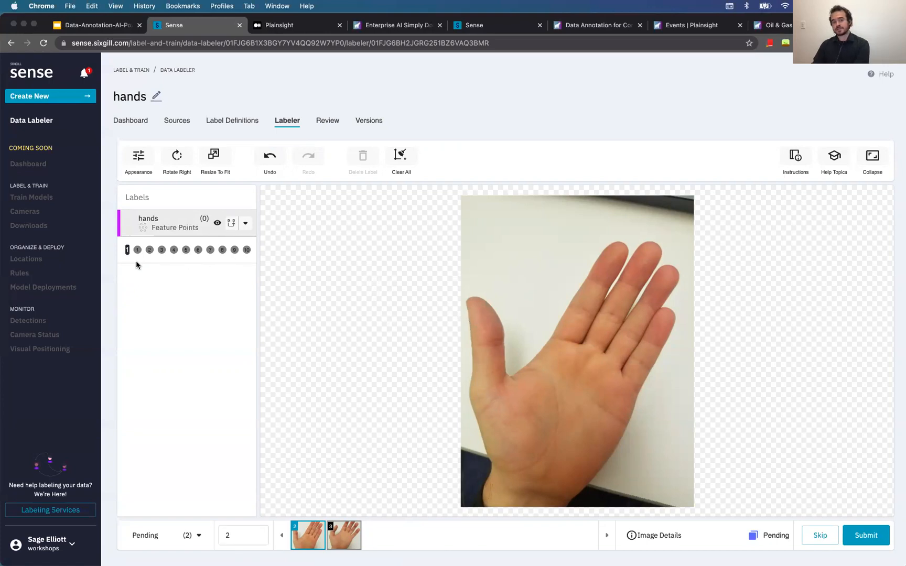
{"action": "left_click", "coordinate": [473, 298]}
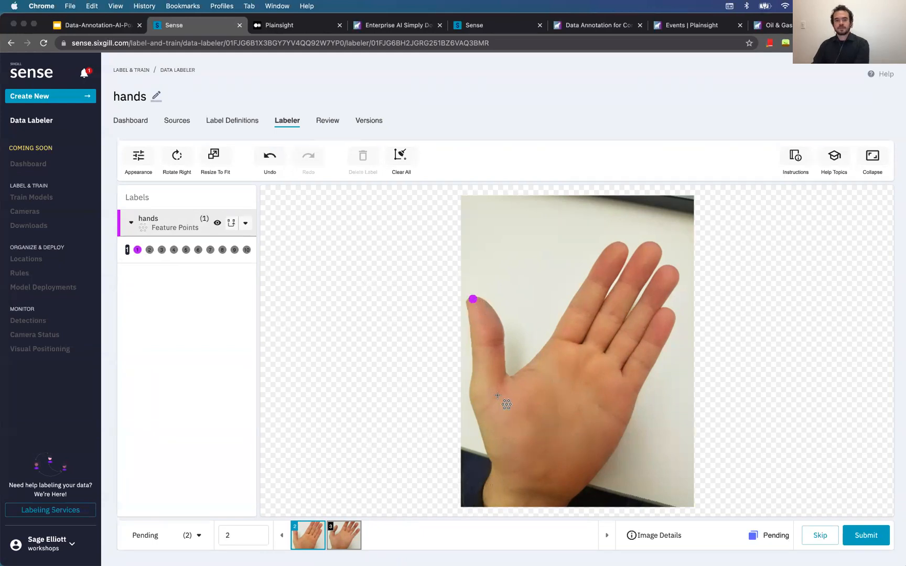
{"action": "left_click", "coordinate": [501, 396]}
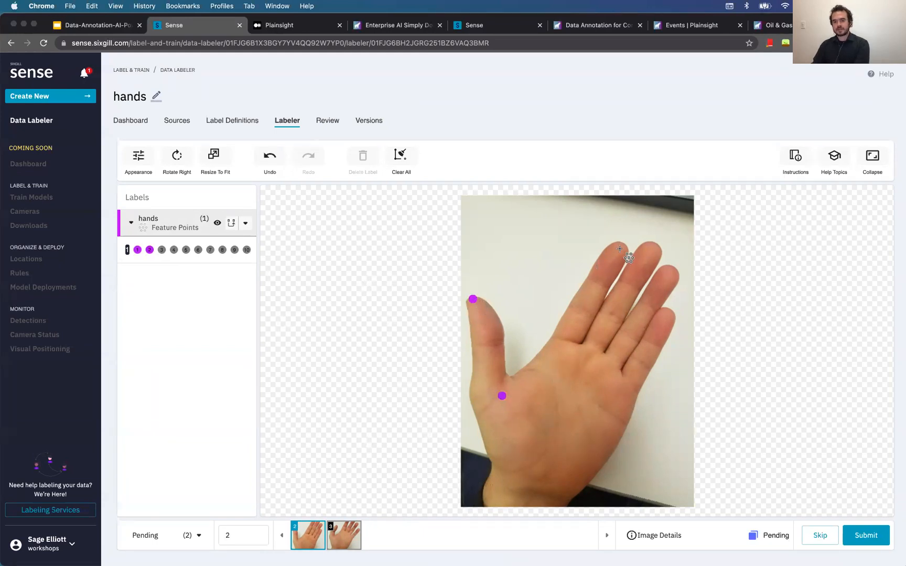
{"action": "left_click", "coordinate": [621, 244]}
{"action": "left_click", "coordinate": [564, 341]}
{"action": "left_click", "coordinate": [656, 243]}
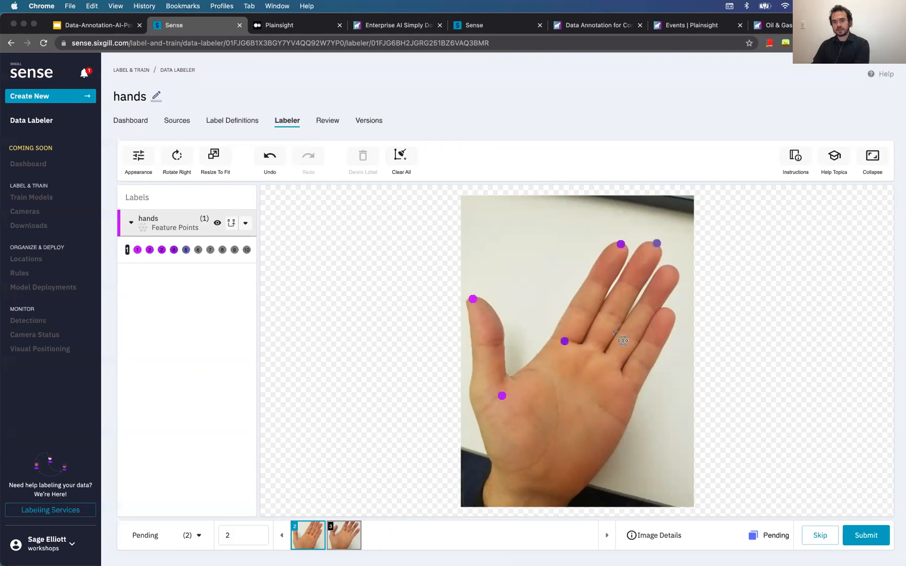
{"action": "left_click", "coordinate": [596, 345]}
{"action": "left_click", "coordinate": [674, 269]}
{"action": "left_click", "coordinate": [613, 363]}
{"action": "left_click", "coordinate": [669, 311]}
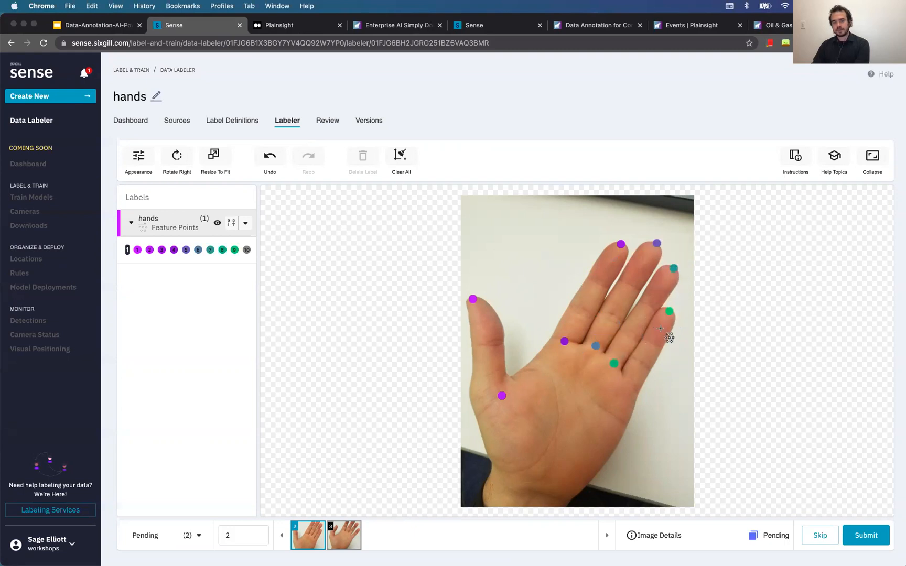
{"action": "left_click", "coordinate": [633, 383]}
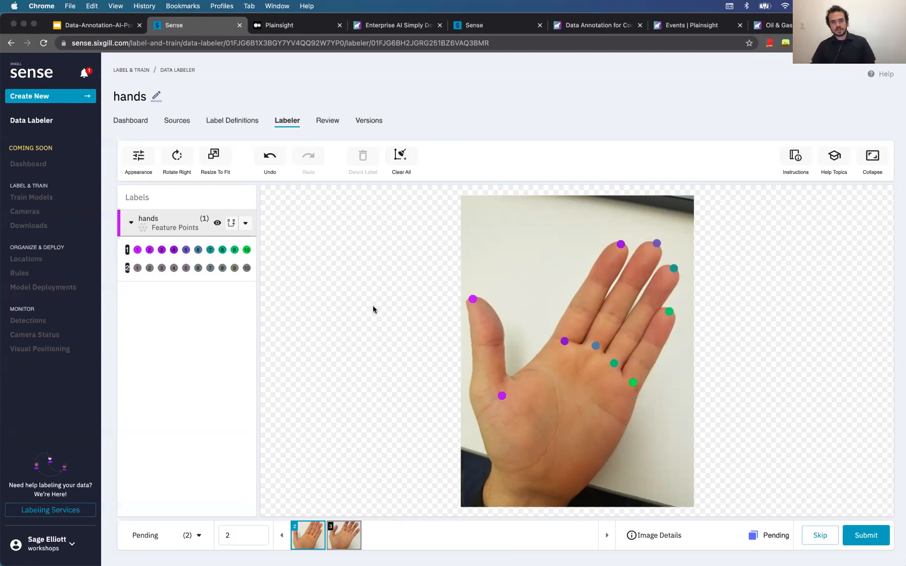
{"action": "key", "text": "Escape"}
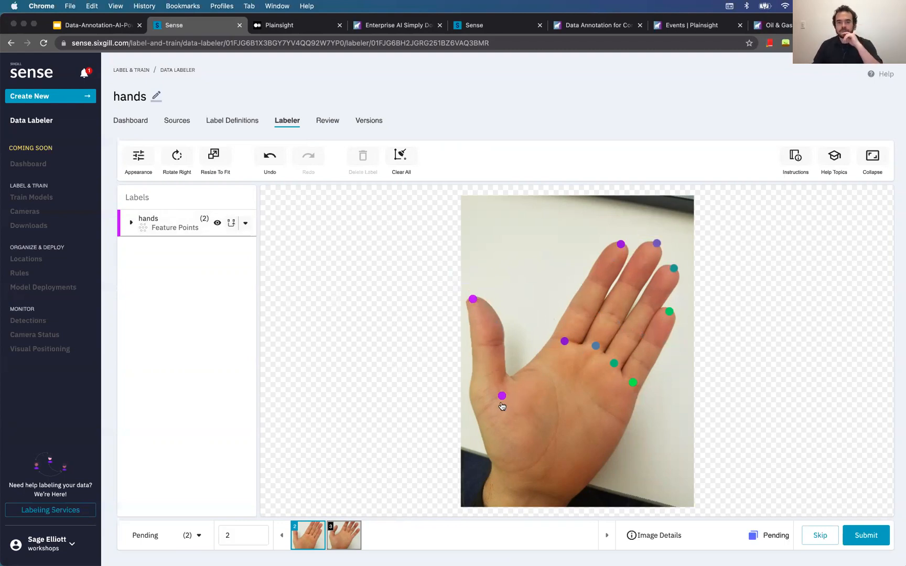
After viewing the instructions, mark 10 feature points on the third photo and submit
{"action": "left_click", "coordinate": [797, 160]}
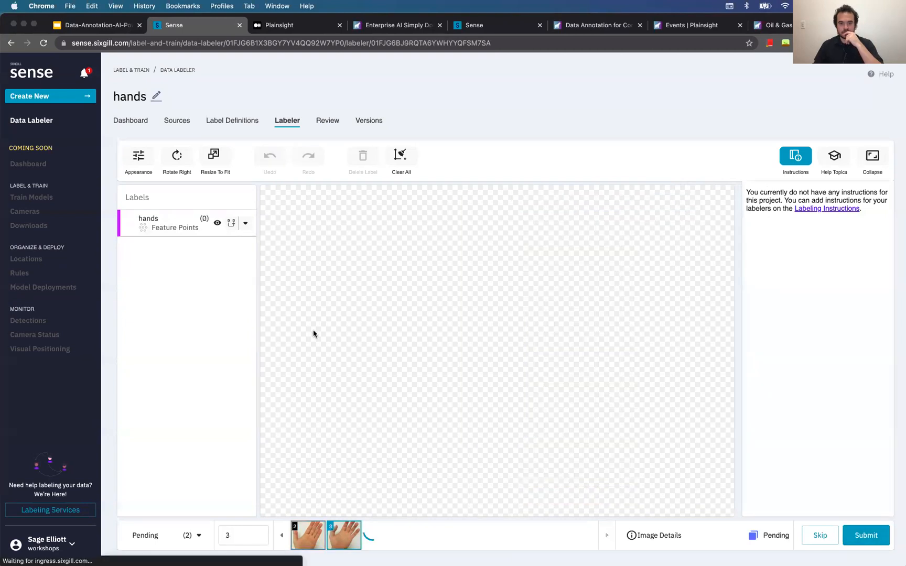
{"action": "left_click", "coordinate": [163, 230]}
{"action": "left_click", "coordinate": [444, 282]}
{"action": "left_click", "coordinate": [425, 361]}
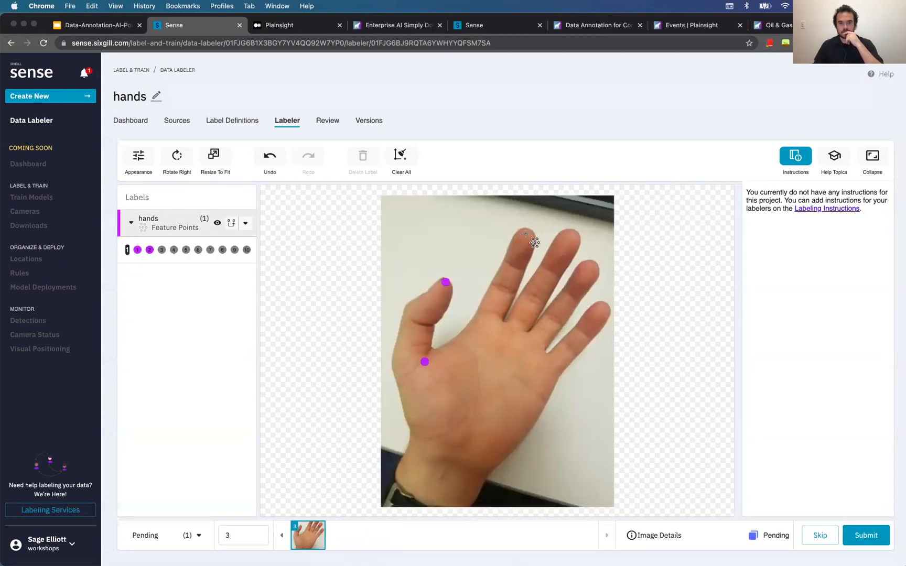
{"action": "left_click", "coordinate": [526, 231]}
{"action": "left_click", "coordinate": [488, 316]}
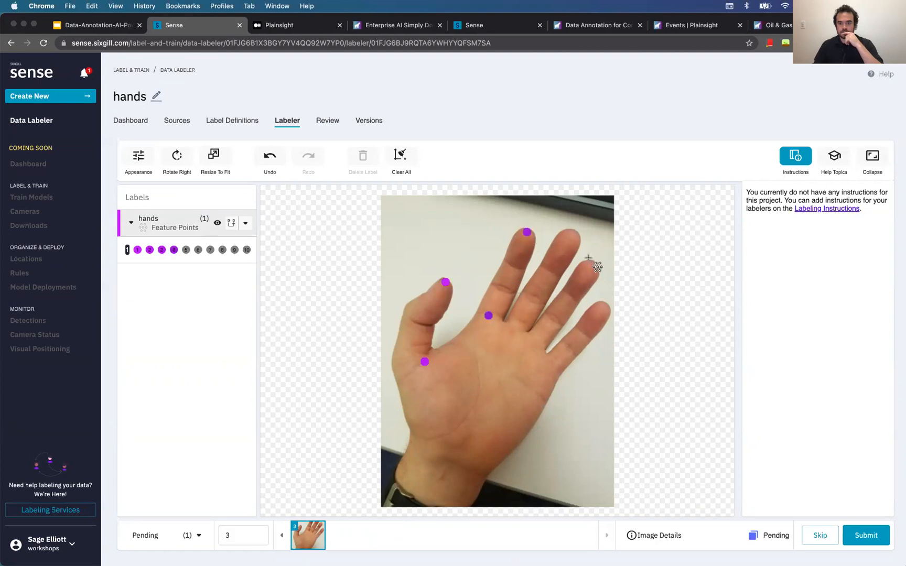
{"action": "left_click", "coordinate": [572, 234]}
{"action": "left_click", "coordinate": [517, 325]}
{"action": "left_click", "coordinate": [593, 267]}
{"action": "left_click", "coordinate": [535, 342]}
{"action": "left_click", "coordinate": [605, 307]}
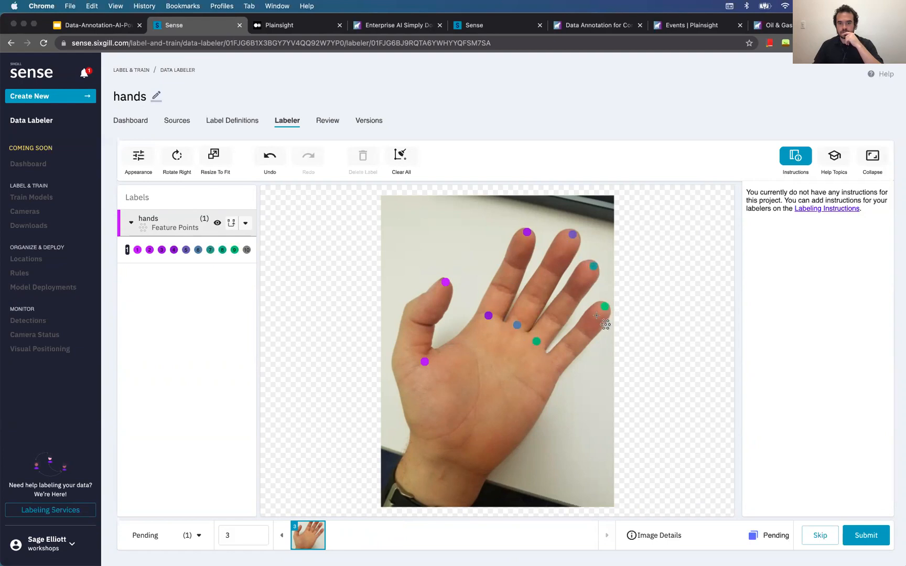
{"action": "left_click", "coordinate": [553, 362]}
{"action": "left_click", "coordinate": [868, 535]}
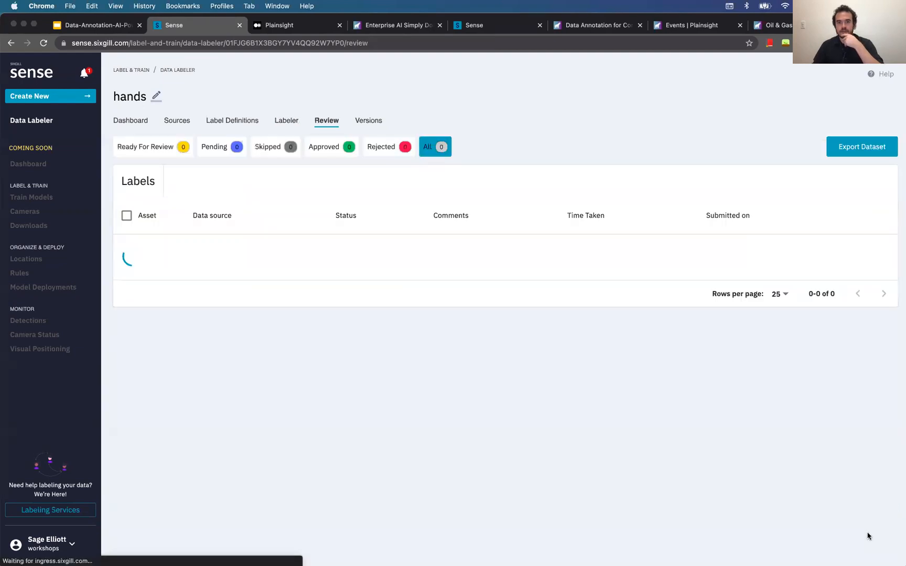
Open and close the export options without exporting, then return to the Data Labeler overview
{"action": "left_click", "coordinate": [861, 149]}
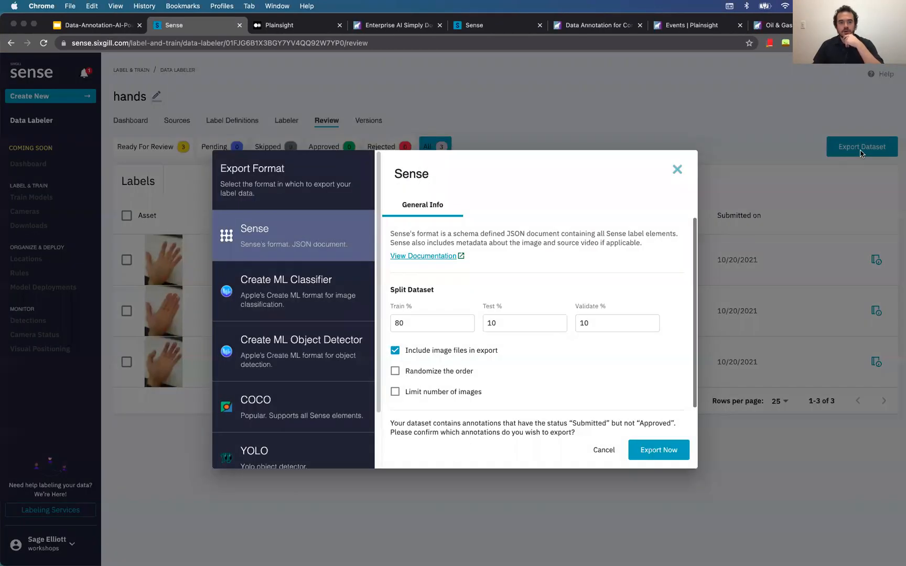
{"action": "scroll", "coordinate": [348, 284], "scroll_direction": "up", "scroll_amount": 3}
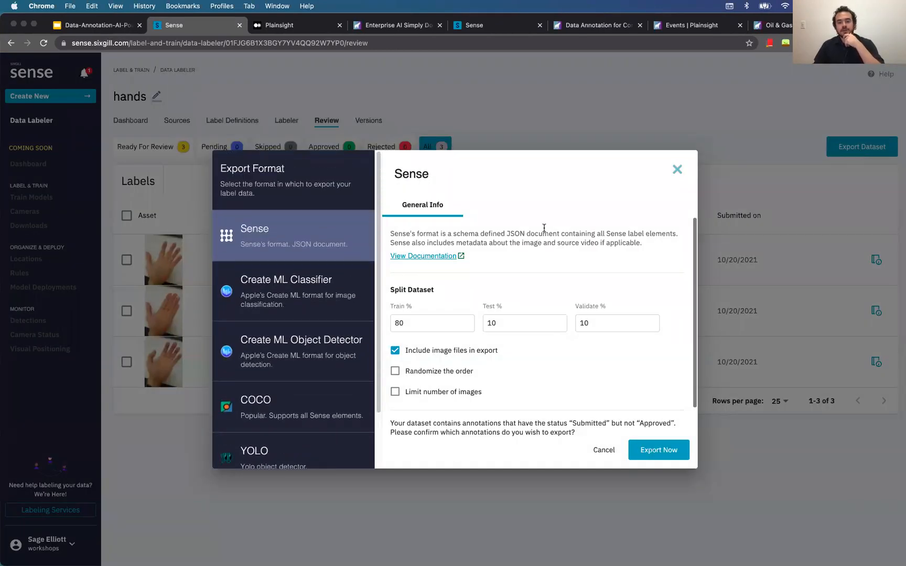
{"action": "left_click", "coordinate": [676, 170]}
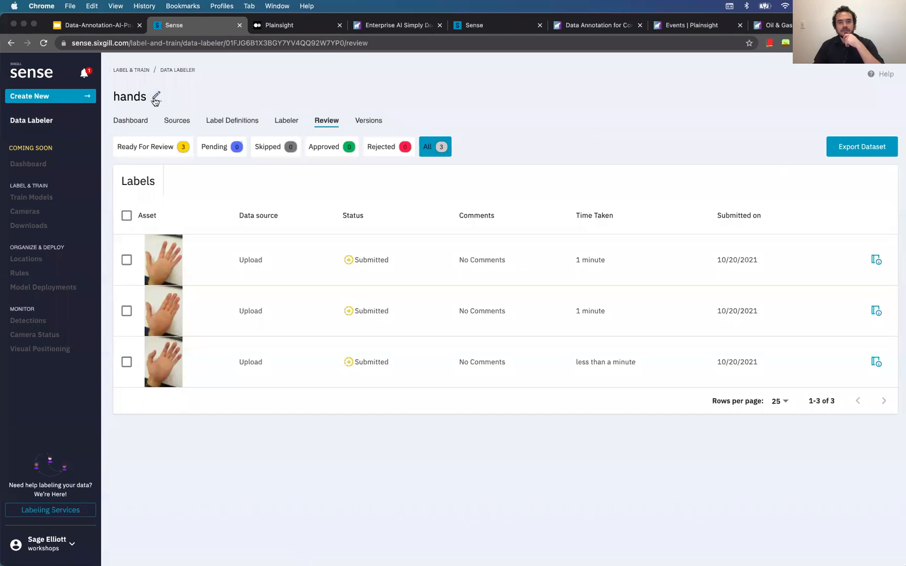
{"action": "left_click", "coordinate": [48, 120]}
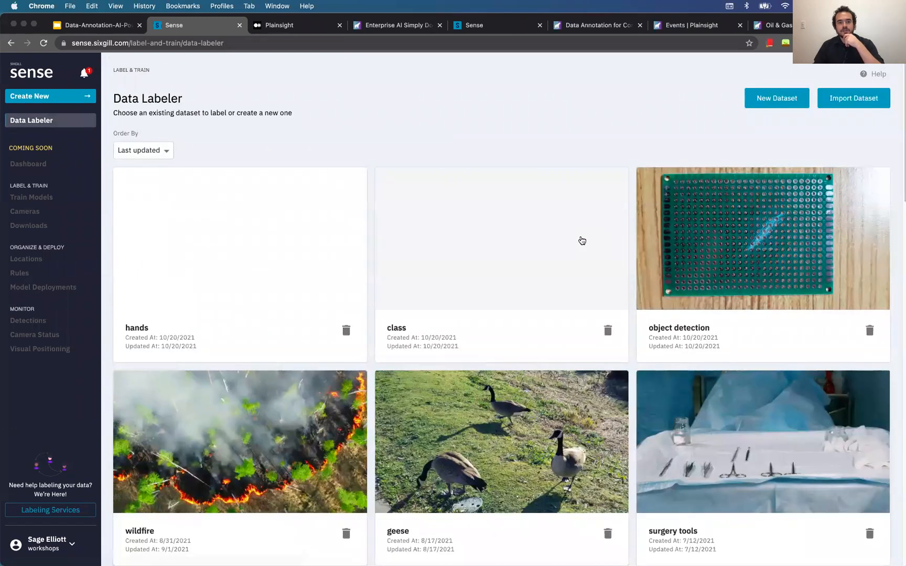